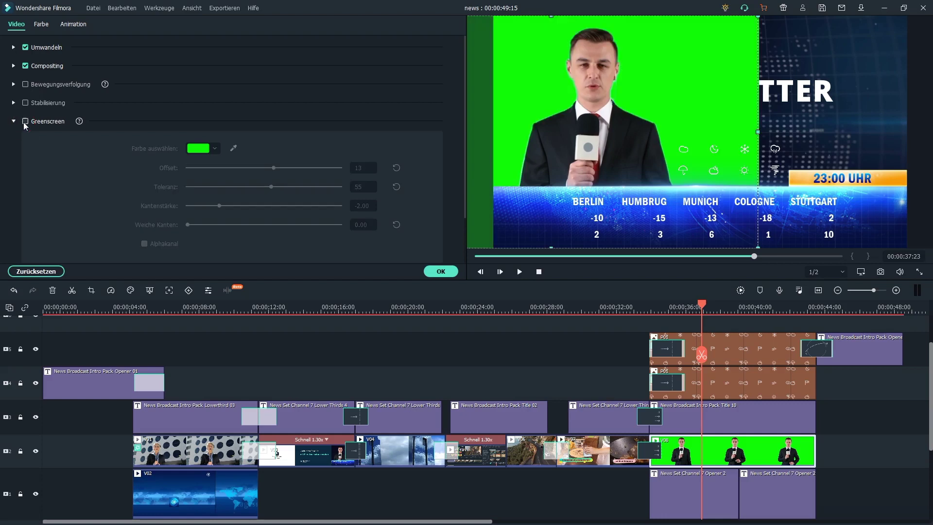
Step: Enable the green-screen key on the presenter clip V08 and play the project from the beginning
{"action": "left_click", "coordinate": [25, 123]}
{"action": "left_click", "coordinate": [25, 122]}
{"action": "left_click", "coordinate": [25, 122]}
{"action": "left_click", "coordinate": [441, 271]}
{"action": "left_click", "coordinate": [539, 272]}
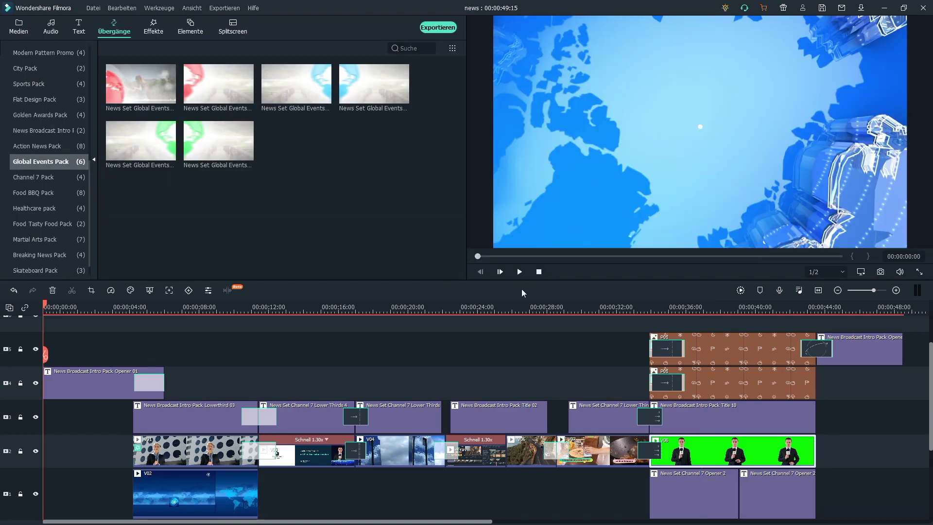
{"action": "left_click", "coordinate": [520, 272]}
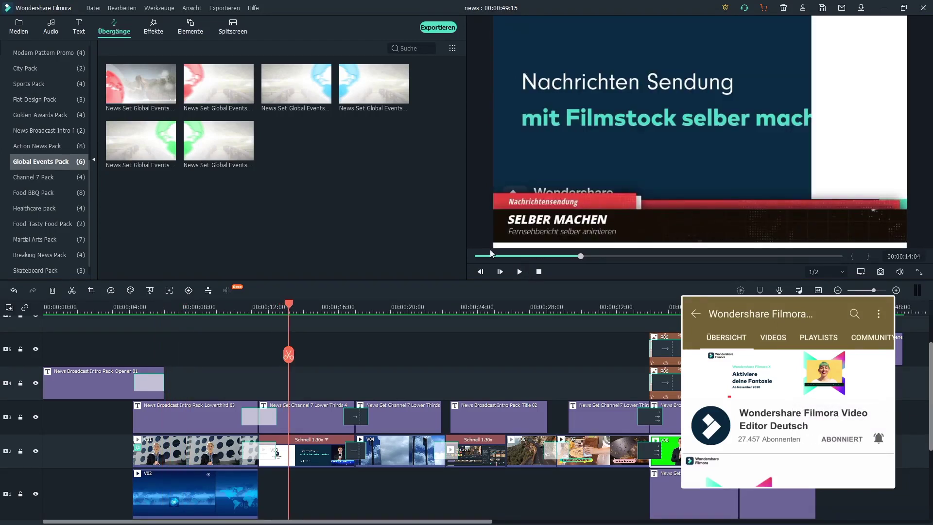
Step: Preview the source clips V07 and V01 in the media library
{"action": "left_click", "coordinate": [19, 27]}
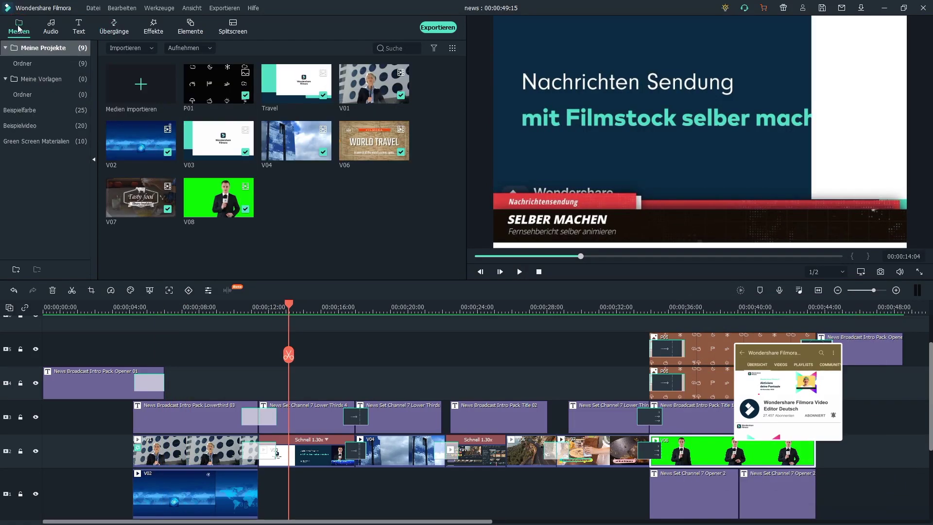
{"action": "double_click", "coordinate": [139, 211]}
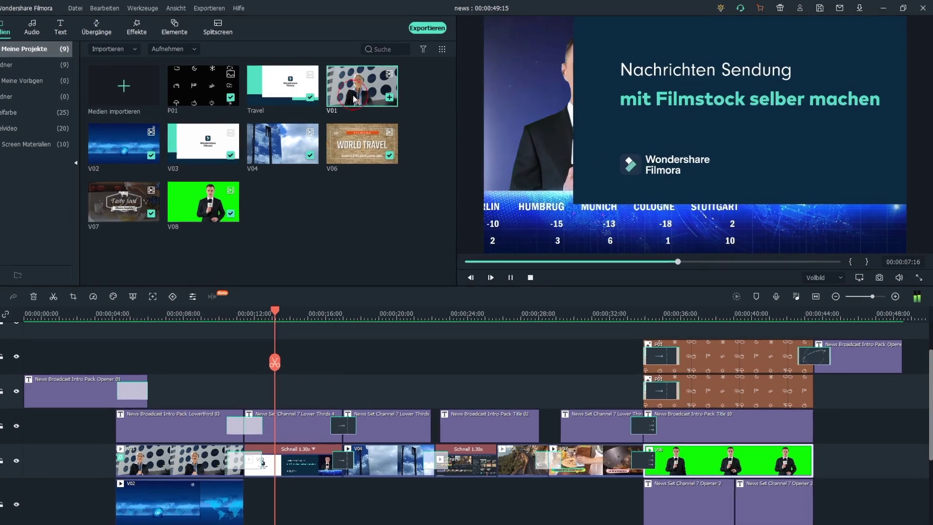
{"action": "double_click", "coordinate": [364, 96]}
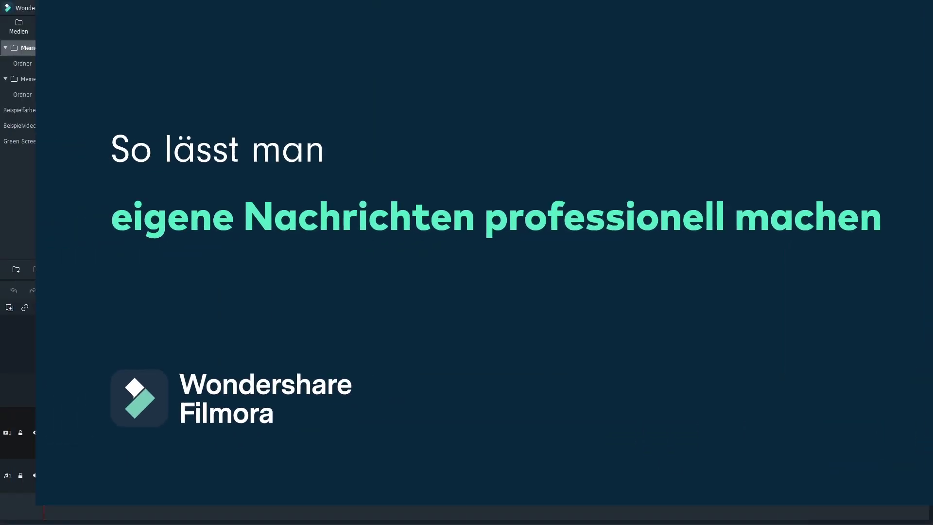
Step: Import the media files P01 and V01 to V08 into the new, empty project
{"action": "left_click", "coordinate": [287, 175]}
{"action": "left_click_drag", "start_coordinate": [123, 359], "coordinate": [474, 240]}
{"action": "left_click", "coordinate": [406, 437]}
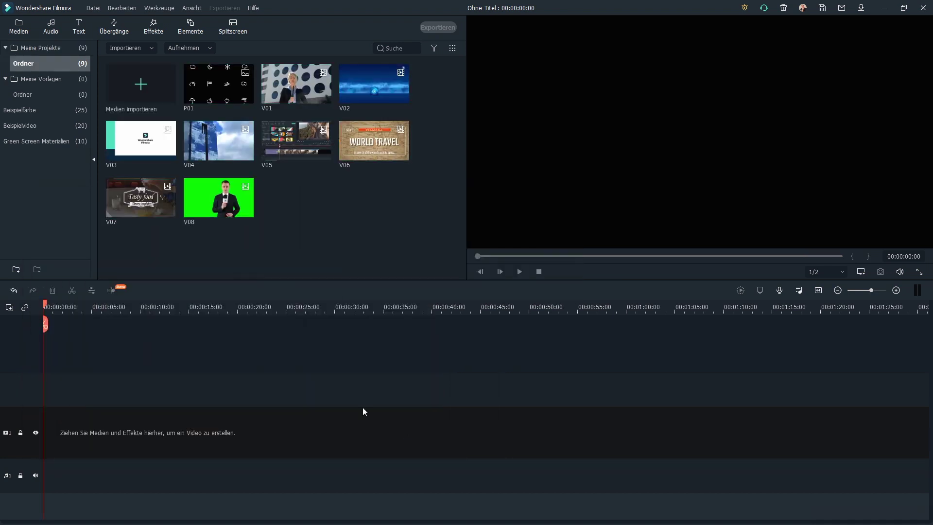
Step: Add the title News Broadcast Intro Pack Opener 01 at the start of video track 2 and show its frame at 00:00:05:06
{"action": "left_click", "coordinate": [79, 27]}
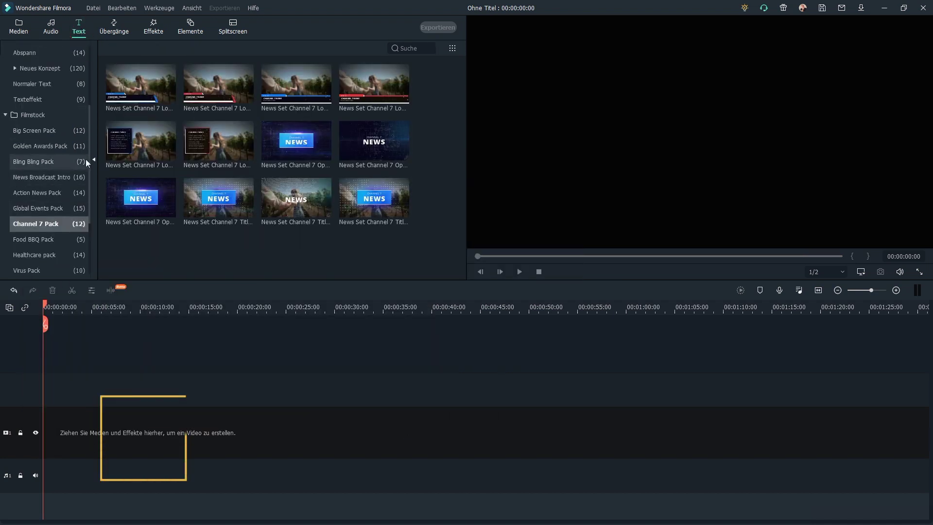
{"action": "left_click", "coordinate": [68, 177]}
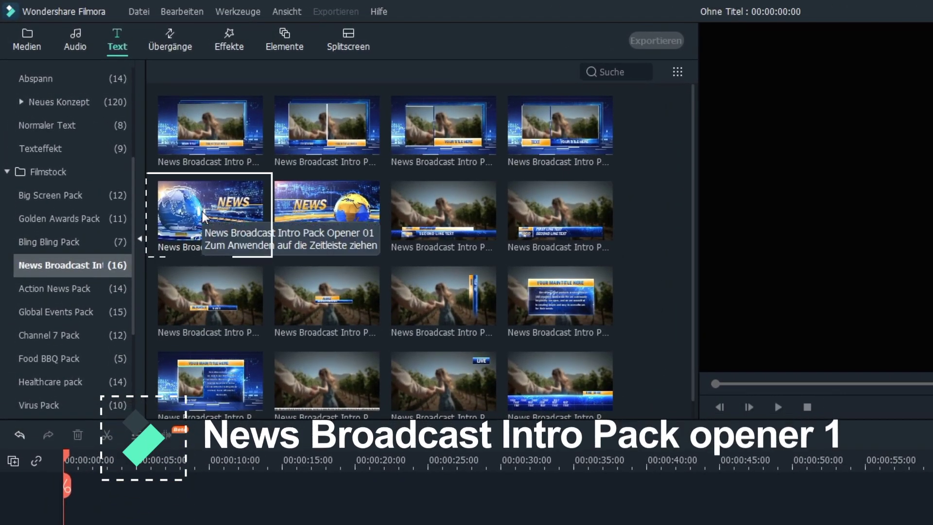
{"action": "left_click_drag", "start_coordinate": [202, 211], "coordinate": [112, 495]}
{"action": "left_click_drag", "start_coordinate": [66, 459], "coordinate": [138, 465]}
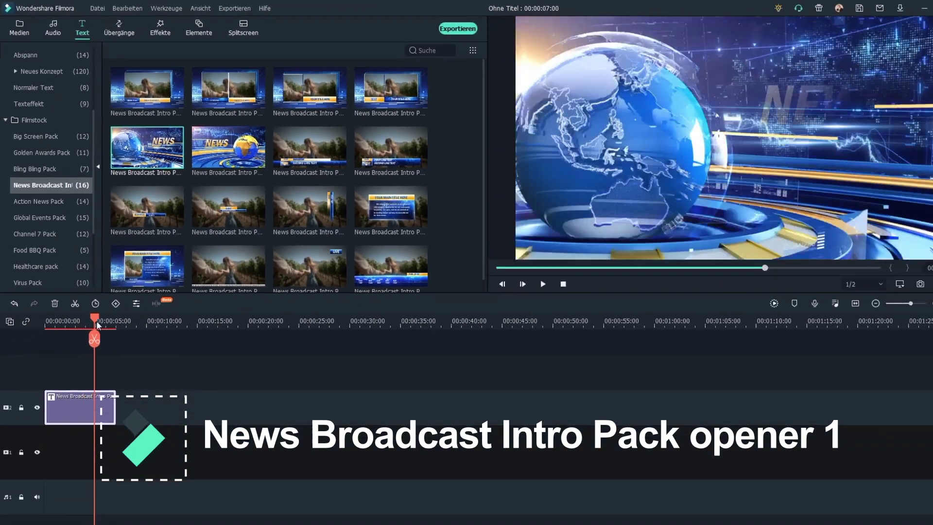
Step: Change the opener's NEWS heading to "Die Welt Heute", scale it down and reposition it beside the globe
{"action": "double_click", "coordinate": [108, 406]}
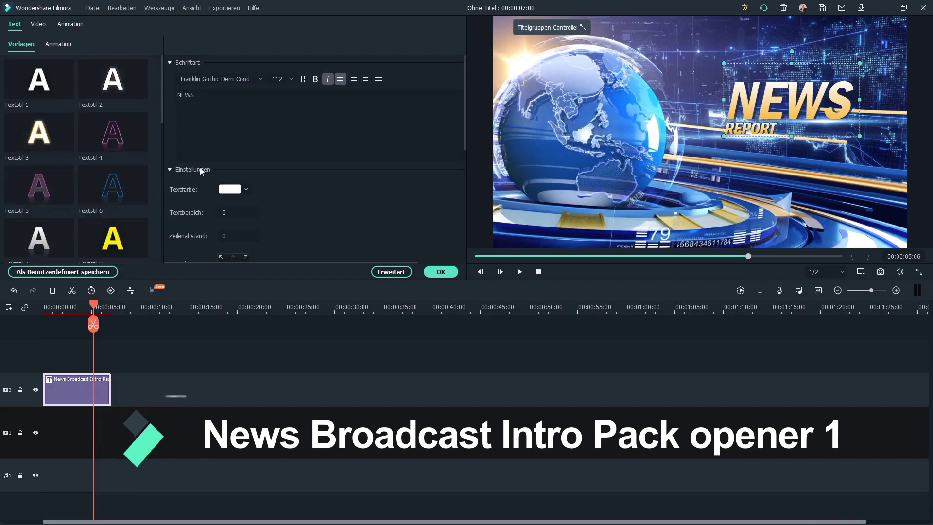
{"action": "double_click", "coordinate": [192, 95]}
{"action": "type", "text": "Die Welt Heute"}
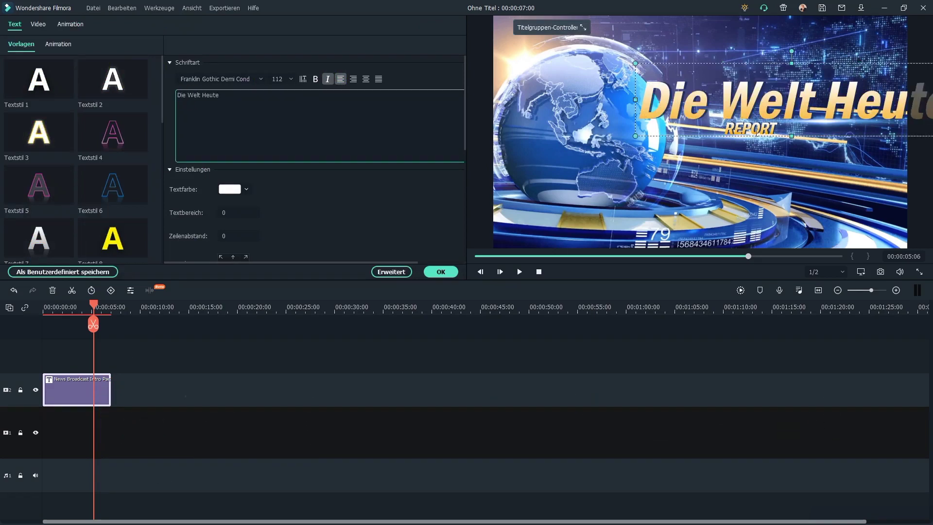
{"action": "left_click_drag", "start_coordinate": [635, 136], "coordinate": [750, 107]}
{"action": "left_click_drag", "start_coordinate": [812, 92], "coordinate": [750, 108]}
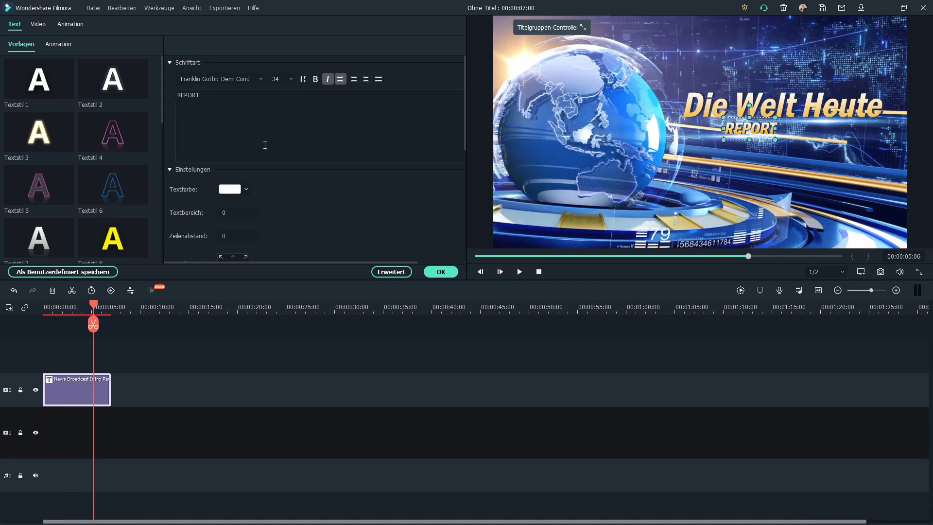
Step: Remove the opener's REPORT subtitle, slightly enlarge and lower the "Die Welt Heute" heading, and apply the title edits
{"action": "left_click", "coordinate": [815, 111]}
{"action": "left_click_drag", "start_coordinate": [682, 128], "coordinate": [643, 138]}
{"action": "left_click_drag", "start_coordinate": [757, 111], "coordinate": [773, 117]}
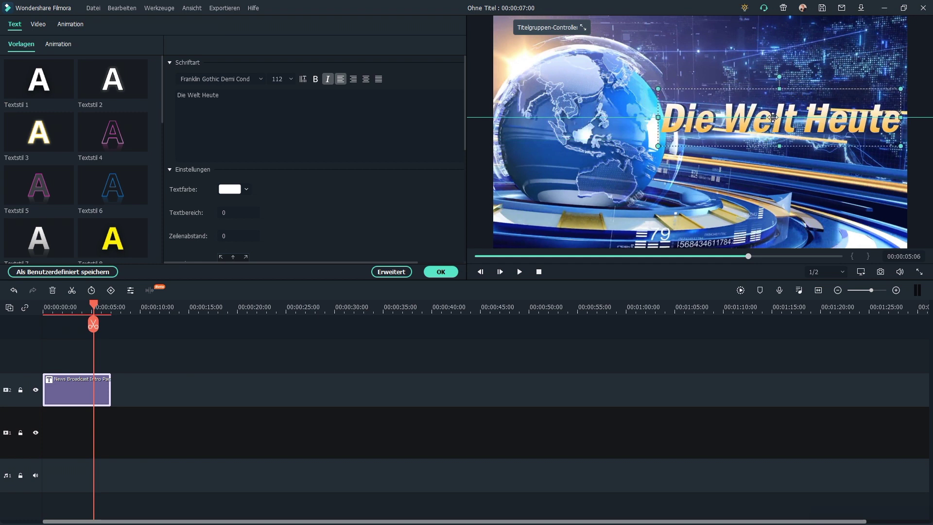
{"action": "left_click", "coordinate": [441, 272]}
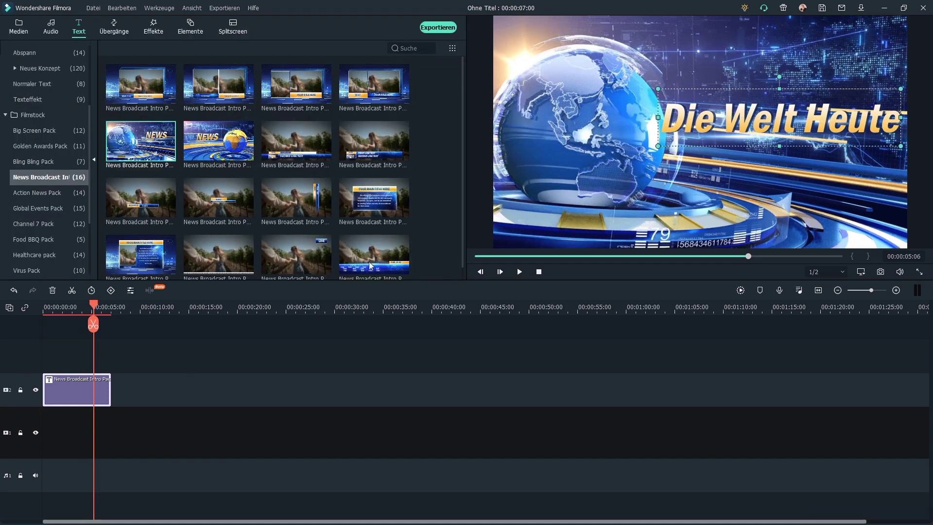
Step: Put the first blue News Set Action News transition at the end of the opener clip
{"action": "left_click", "coordinate": [110, 32]}
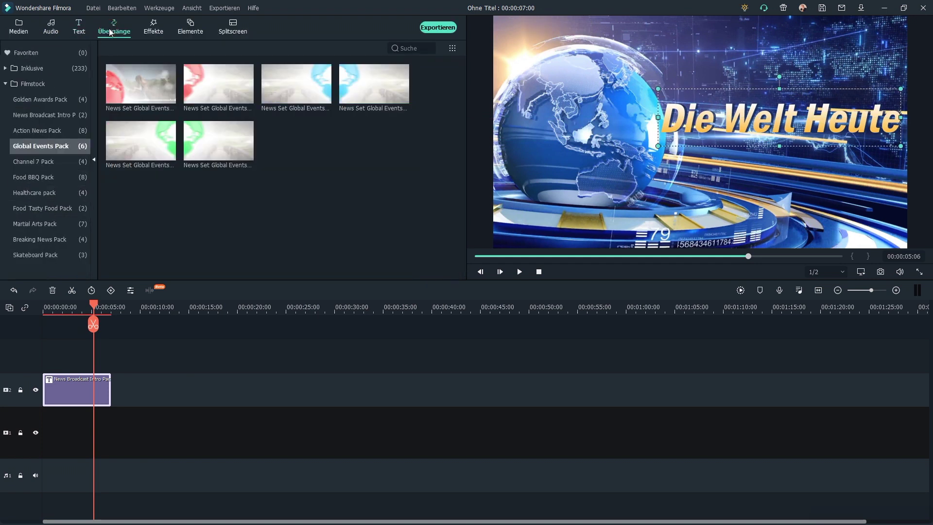
{"action": "left_click", "coordinate": [49, 131]}
{"action": "left_click_drag", "start_coordinate": [218, 84], "coordinate": [99, 391]}
{"action": "left_click_drag", "start_coordinate": [88, 305], "coordinate": [100, 309]}
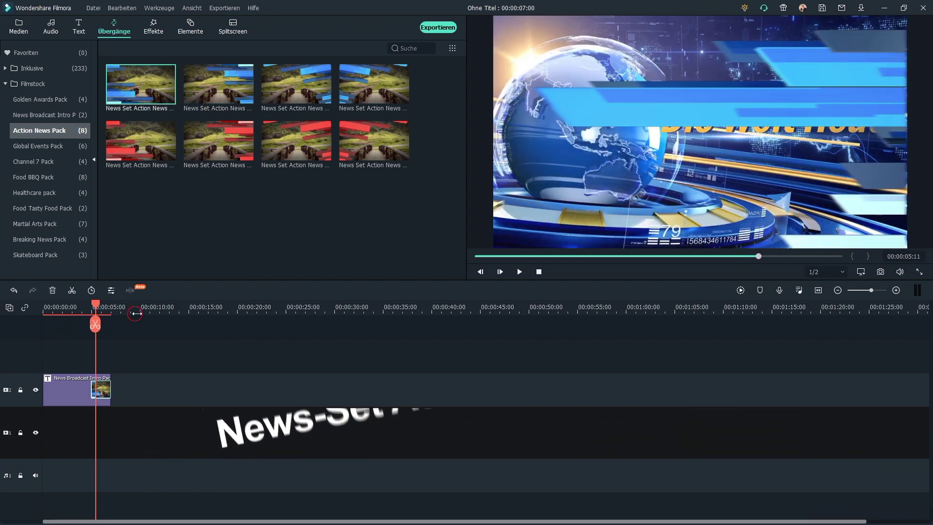
{"action": "left_click_drag", "start_coordinate": [134, 313], "coordinate": [188, 313]}
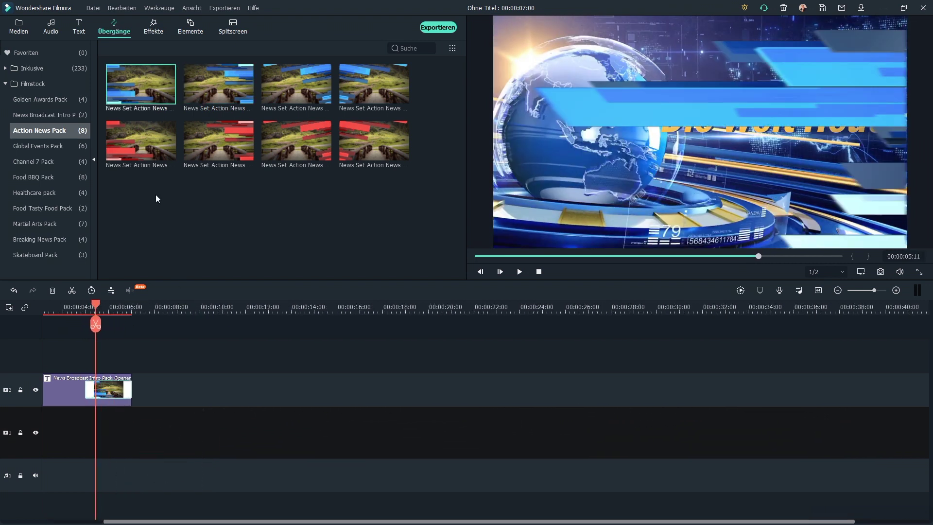
Step: Add the title News Broadcast Intro Pack Lowerthird 03 to track 1 from 00:00:05:11, under the opener's transition
{"action": "left_click", "coordinate": [78, 27]}
{"action": "left_click", "coordinate": [292, 85]}
{"action": "left_click_drag", "start_coordinate": [293, 85], "coordinate": [97, 440]}
{"action": "left_click_drag", "start_coordinate": [95, 308], "coordinate": [139, 305]}
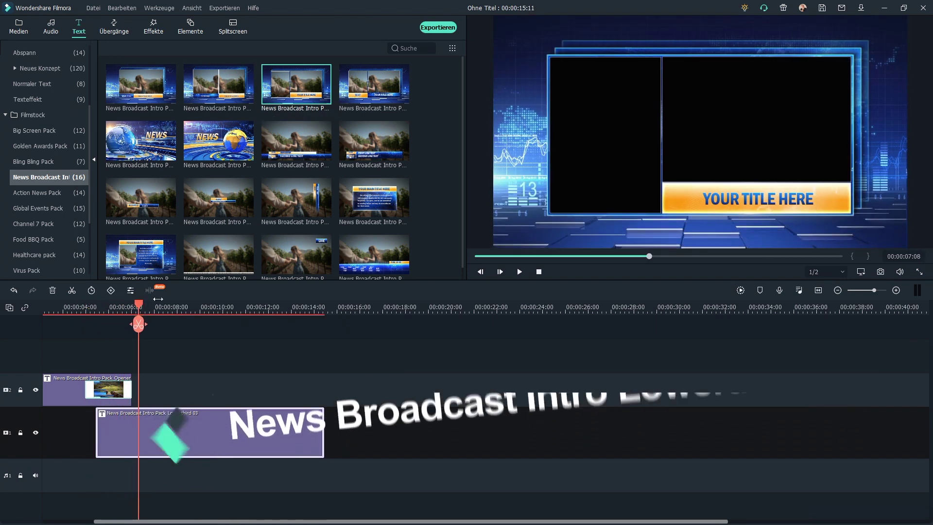
Step: Add clip V01 to track 1 after the lower third, keeping the project settings at 1920 x 1080 25fps
{"action": "left_click", "coordinate": [18, 27]}
{"action": "left_click_drag", "start_coordinate": [249, 295], "coordinate": [324, 448]}
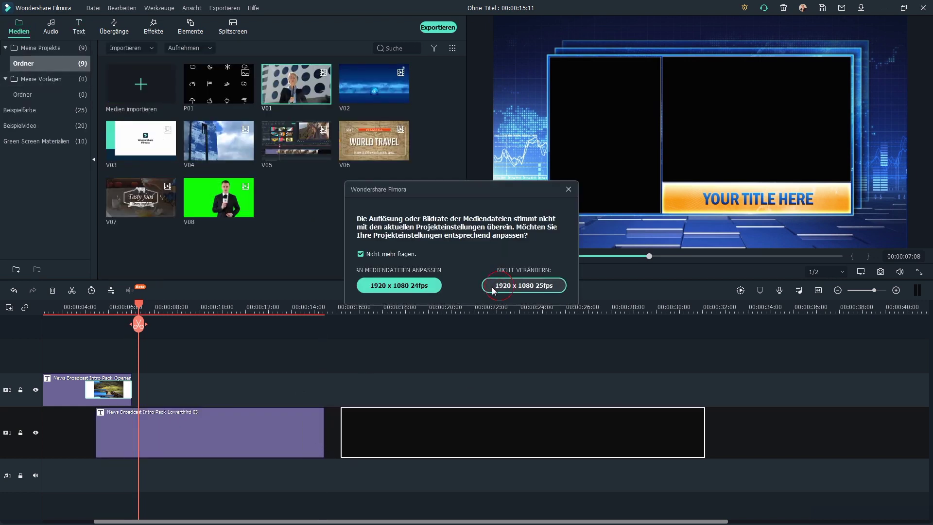
{"action": "left_click", "coordinate": [524, 285]}
Step: Move the lower third up one track and place V01 directly beneath it with the same start
{"action": "left_click", "coordinate": [111, 429]}
{"action": "left_click_drag", "start_coordinate": [112, 428], "coordinate": [109, 387]}
{"action": "left_click_drag", "start_coordinate": [347, 440], "coordinate": [111, 436]}
Step: Scale down V01, position the presenter in the narrow window of the news frame, and lock the lower-third track
{"action": "double_click", "coordinate": [260, 451]}
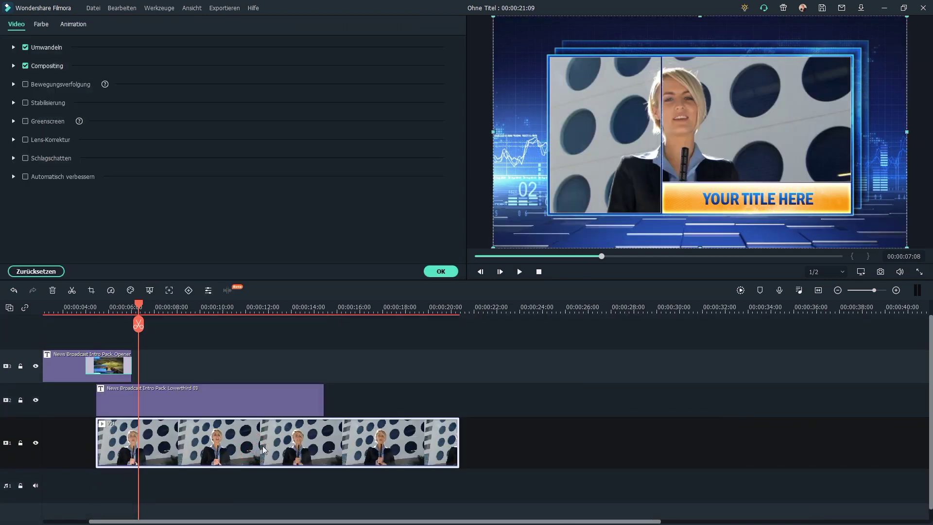
{"action": "left_click_drag", "start_coordinate": [907, 17], "coordinate": [795, 75]}
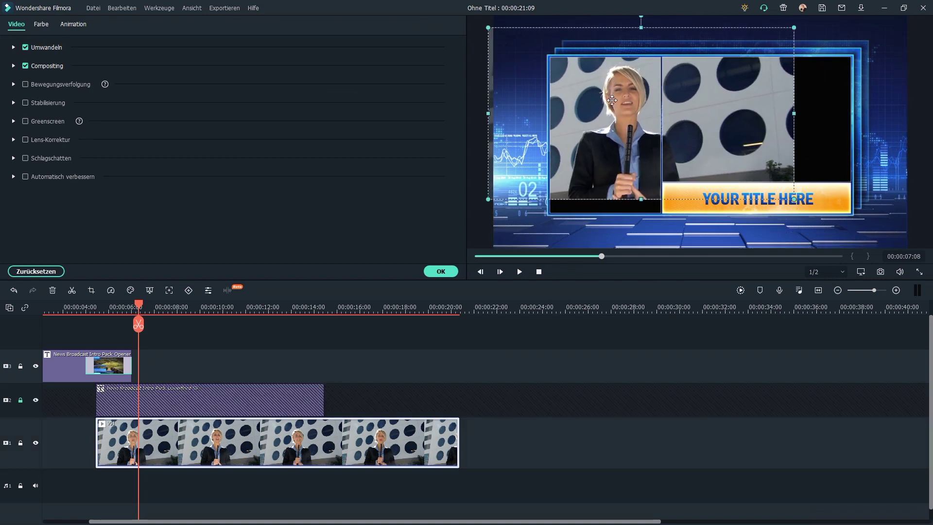
{"action": "left_click_drag", "start_coordinate": [613, 102], "coordinate": [604, 122]}
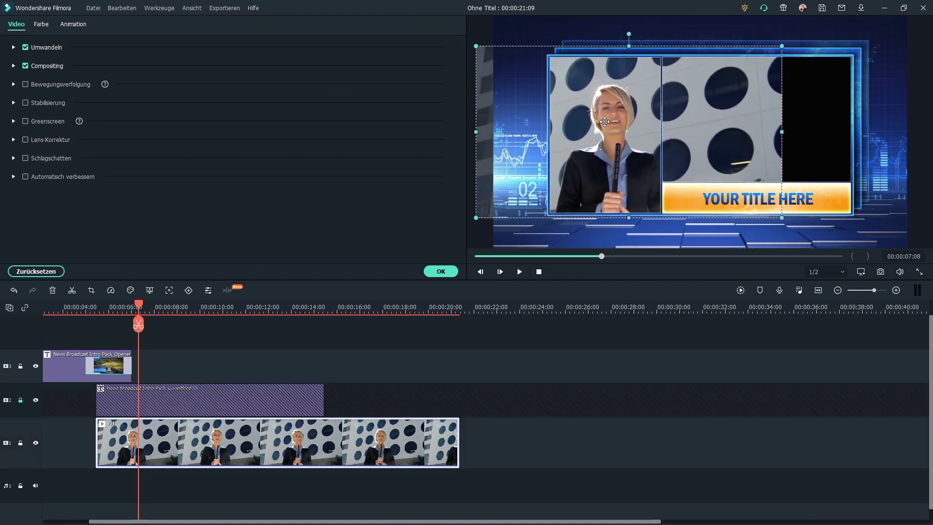
{"action": "left_click", "coordinate": [441, 271]}
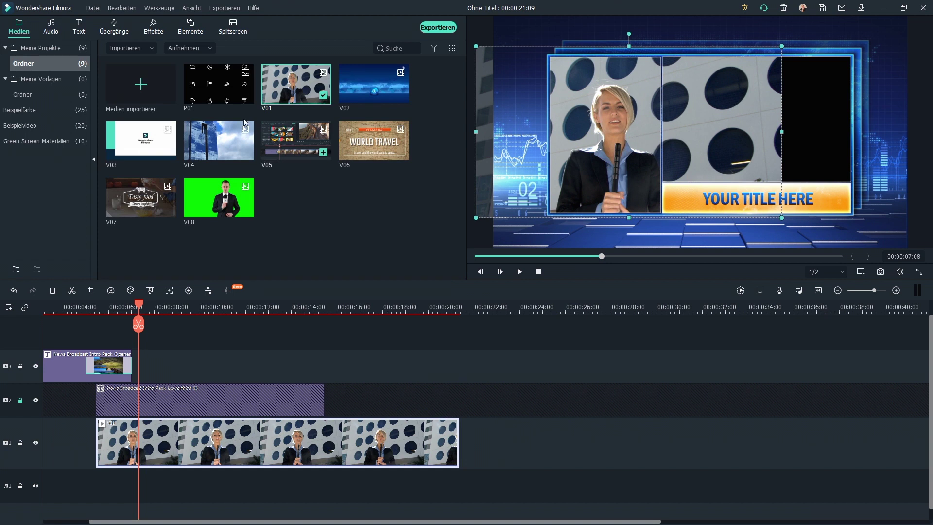
Step: Apply the advanced effect "Benutzerdefinierte Maske" to V01 and open the clip's video settings
{"action": "left_click", "coordinate": [157, 35]}
{"action": "left_click", "coordinate": [24, 84]}
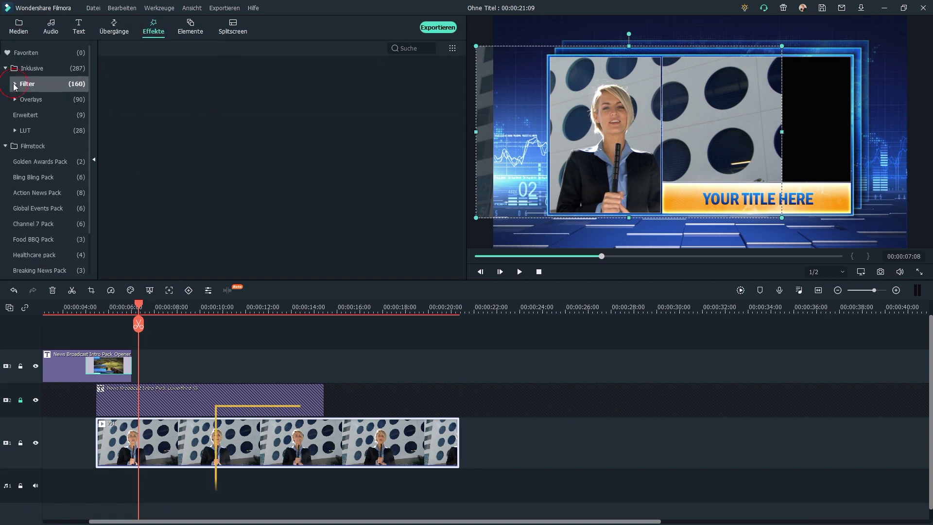
{"action": "left_click", "coordinate": [27, 118]}
{"action": "left_click_drag", "start_coordinate": [296, 141], "coordinate": [138, 435]}
{"action": "double_click", "coordinate": [188, 418]}
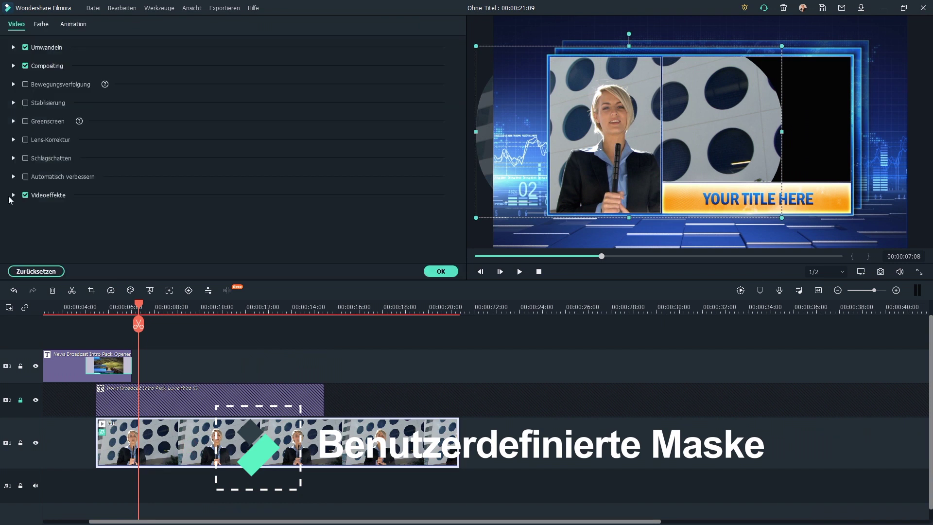
Step: Narrow V01's custom mask to width 60 with X at -124, and trim the clip to the lower third's end
{"action": "left_click", "coordinate": [13, 195]}
{"action": "scroll", "coordinate": [126, 234], "scroll_direction": "down", "scroll_amount": 1}
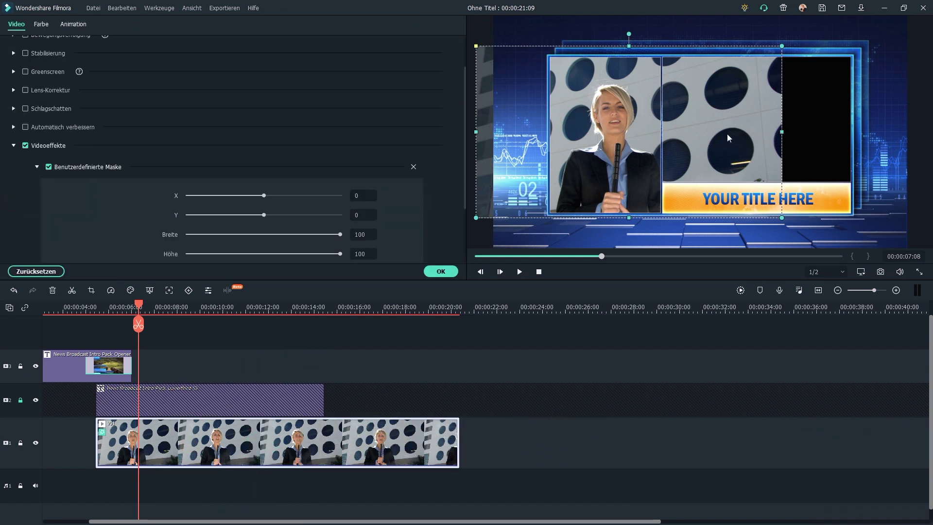
{"action": "left_click_drag", "start_coordinate": [723, 132], "coordinate": [661, 135]}
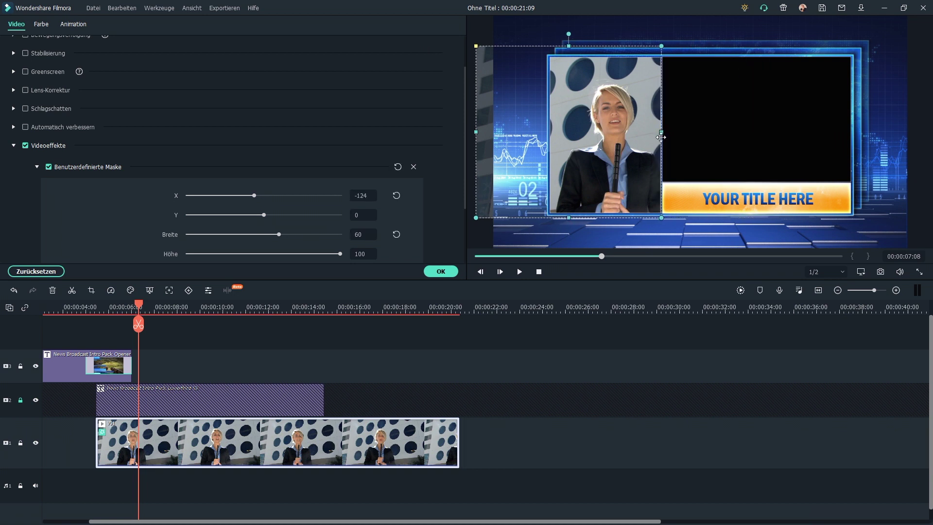
{"action": "left_click_drag", "start_coordinate": [457, 442], "coordinate": [329, 431]}
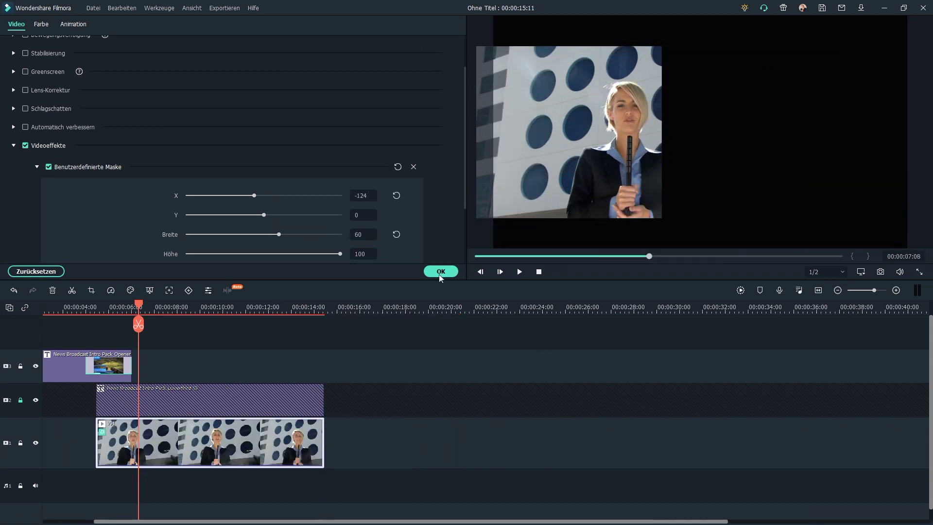
{"action": "left_click", "coordinate": [439, 273]}
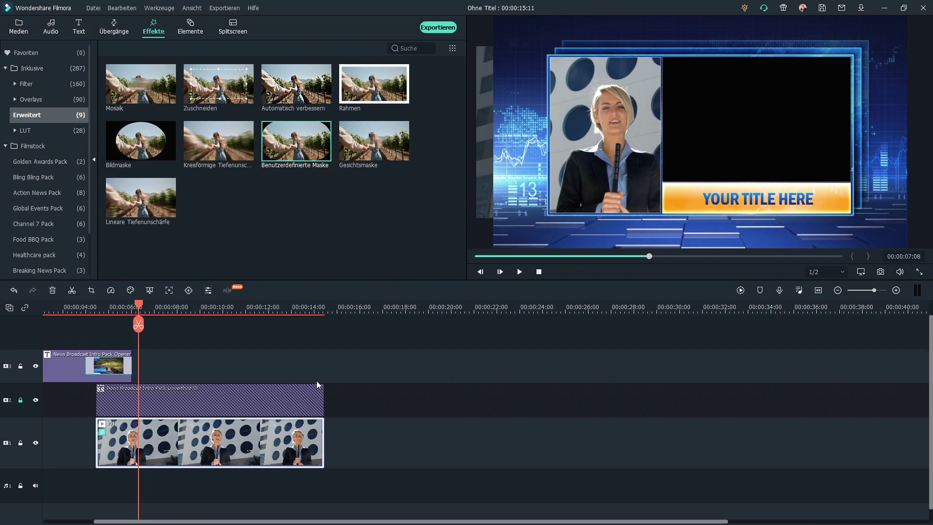
Step: Unlock the lower-third track and move all clips up one track to free video track 1
{"action": "left_click", "coordinate": [20, 401]}
{"action": "left_click_drag", "start_coordinate": [370, 352], "coordinate": [104, 450]}
{"action": "left_click_drag", "start_coordinate": [106, 440], "coordinate": [106, 406]}
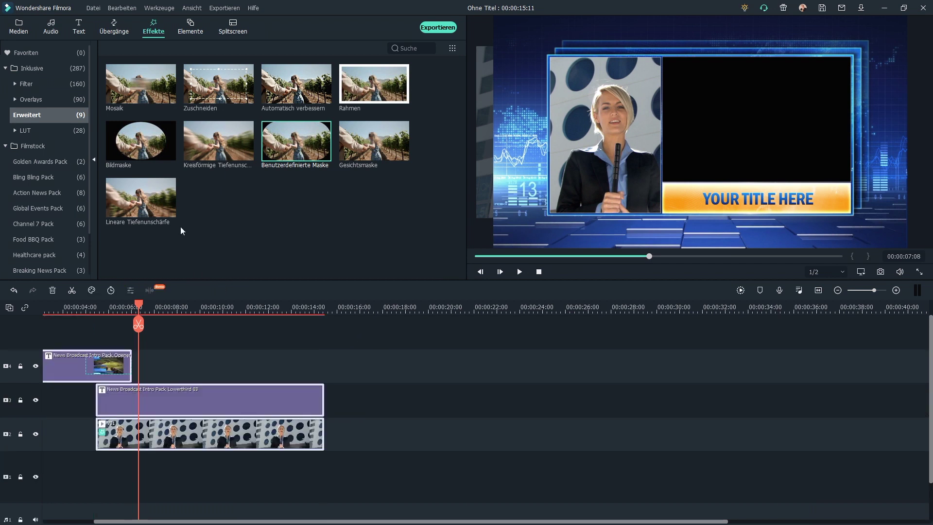
Step: Place V02 on track 1 directly beneath V01 and trim its end to match the lower third
{"action": "left_click", "coordinate": [19, 29]}
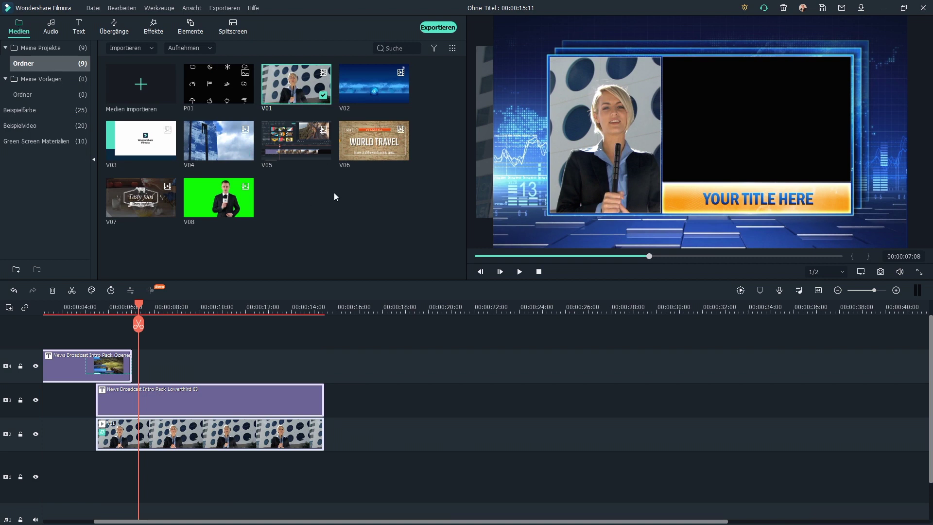
{"action": "left_click_drag", "start_coordinate": [371, 94], "coordinate": [106, 484]}
{"action": "left_click_drag", "start_coordinate": [307, 474], "coordinate": [413, 458]}
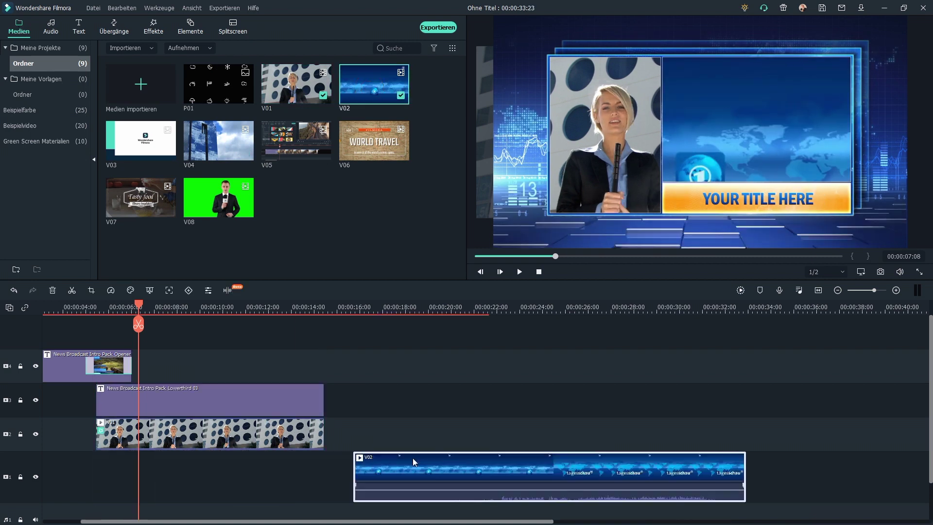
{"action": "left_click_drag", "start_coordinate": [395, 314], "coordinate": [503, 316]}
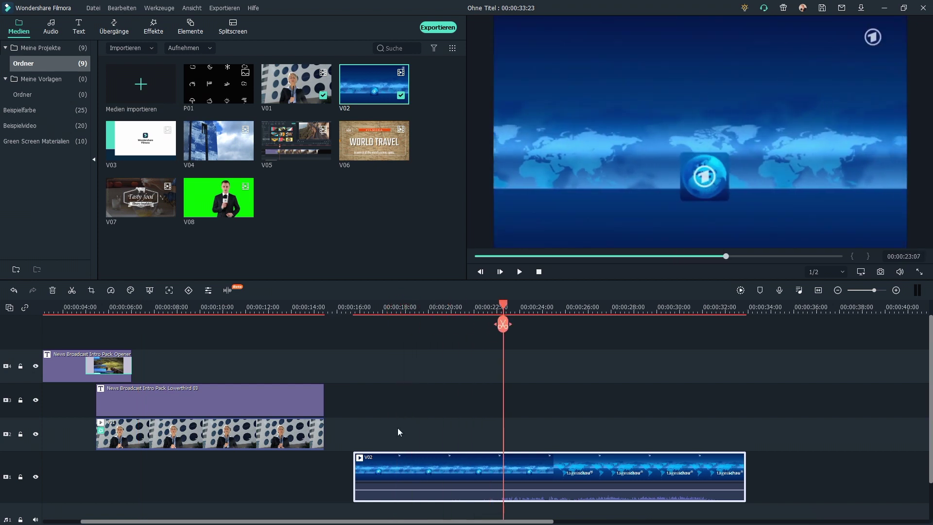
{"action": "left_click_drag", "start_coordinate": [389, 474], "coordinate": [132, 475]}
{"action": "left_click_drag", "start_coordinate": [487, 476], "coordinate": [324, 477]}
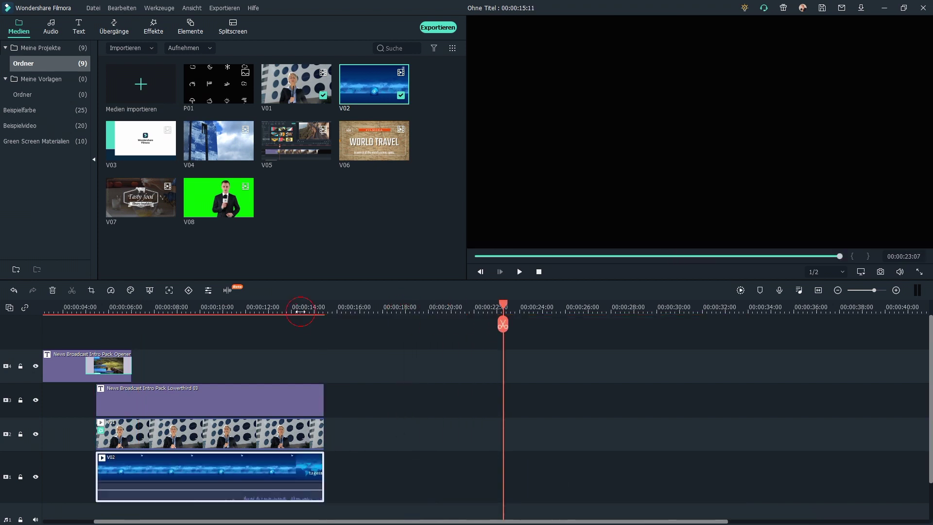
Step: Lock the lower-third track, then scale V02 down and position it to fill the frame beside the presenter
{"action": "left_click_drag", "start_coordinate": [301, 309], "coordinate": [292, 309]}
{"action": "double_click", "coordinate": [240, 475]}
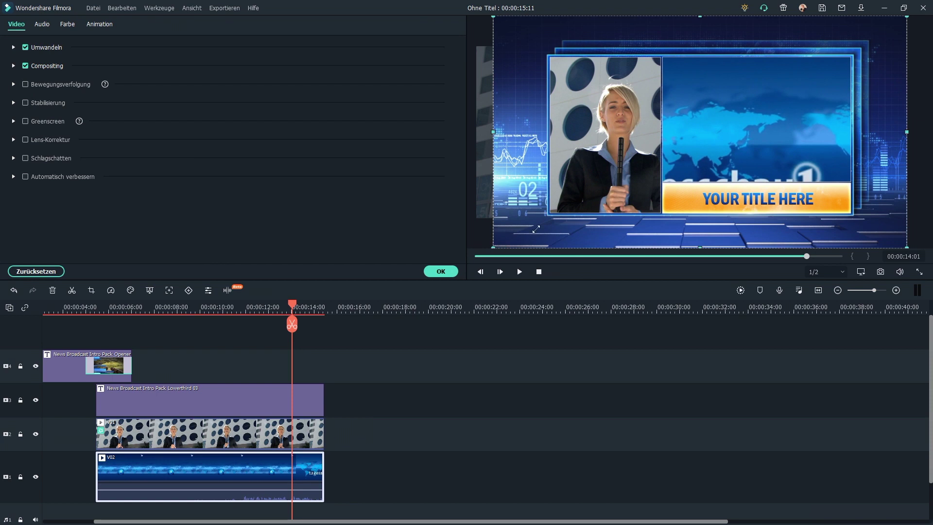
{"action": "mouse_move", "coordinate": [691, 178]}
{"action": "left_mouse_down"}
{"action": "mouse_move", "coordinate": [752, 134]}
{"action": "mouse_move", "coordinate": [758, 160]}
{"action": "mouse_move", "coordinate": [736, 187]}
{"action": "mouse_move", "coordinate": [778, 136]}
{"action": "left_mouse_up"}
{"action": "left_click", "coordinate": [21, 400]}
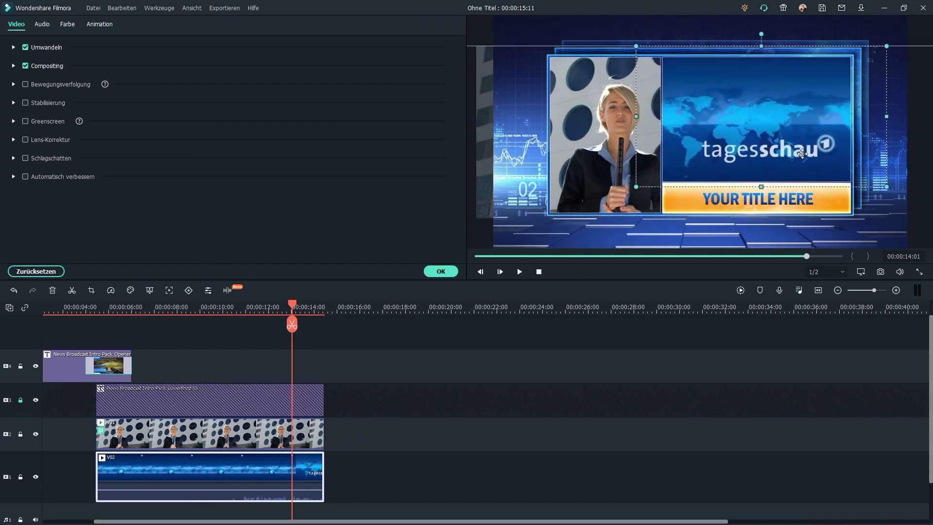
{"action": "left_click_drag", "start_coordinate": [886, 187], "coordinate": [864, 174]}
{"action": "left_click_drag", "start_coordinate": [813, 142], "coordinate": [814, 153]}
{"action": "left_click_drag", "start_coordinate": [292, 325], "coordinate": [246, 354]}
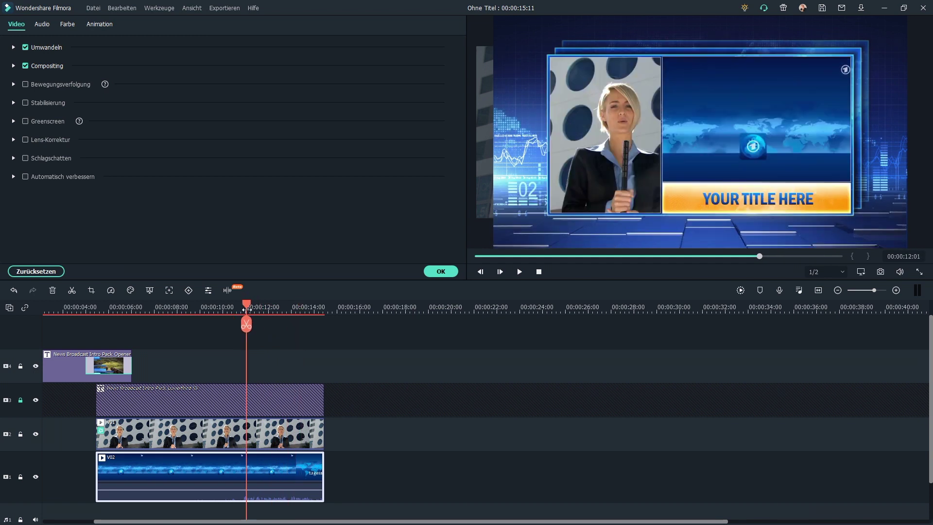
Step: Unlock the lower-third track, change its title to "Nachrichtensendung selber machen" and fit the text inside the orange bar
{"action": "left_click", "coordinate": [20, 400]}
{"action": "left_click", "coordinate": [185, 399]}
{"action": "triple_click", "coordinate": [212, 95]}
{"action": "type", "text": "Nachrichtensendung selber machen"}
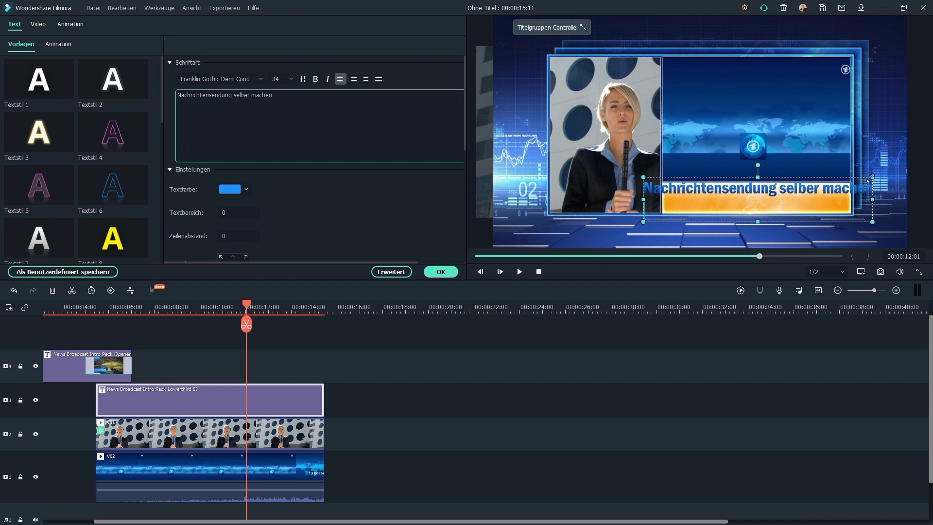
{"action": "left_click_drag", "start_coordinate": [866, 180], "coordinate": [822, 214]}
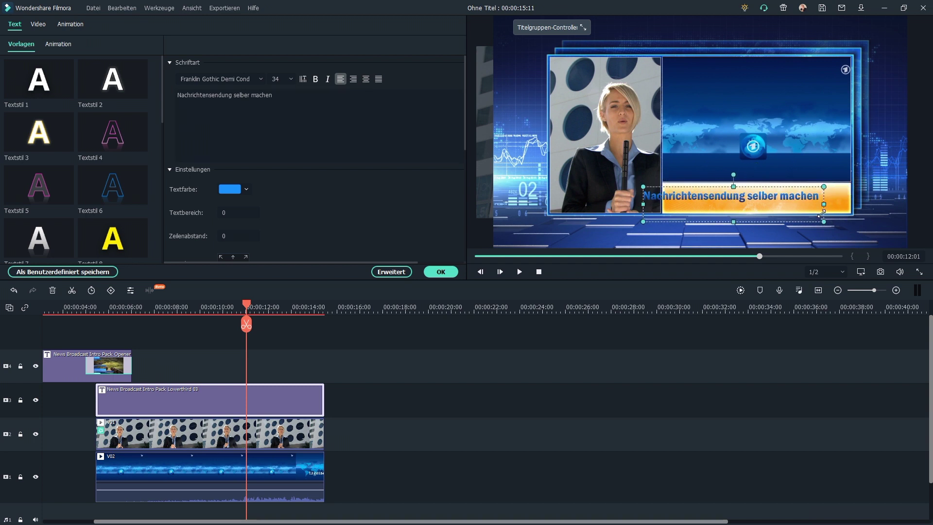
{"action": "left_click_drag", "start_coordinate": [764, 200], "coordinate": [781, 201]}
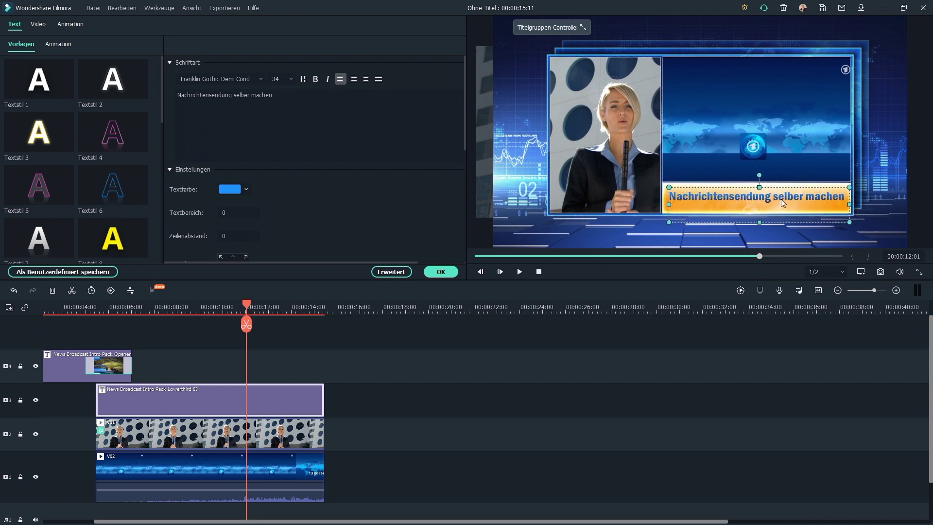
{"action": "left_click", "coordinate": [439, 273]}
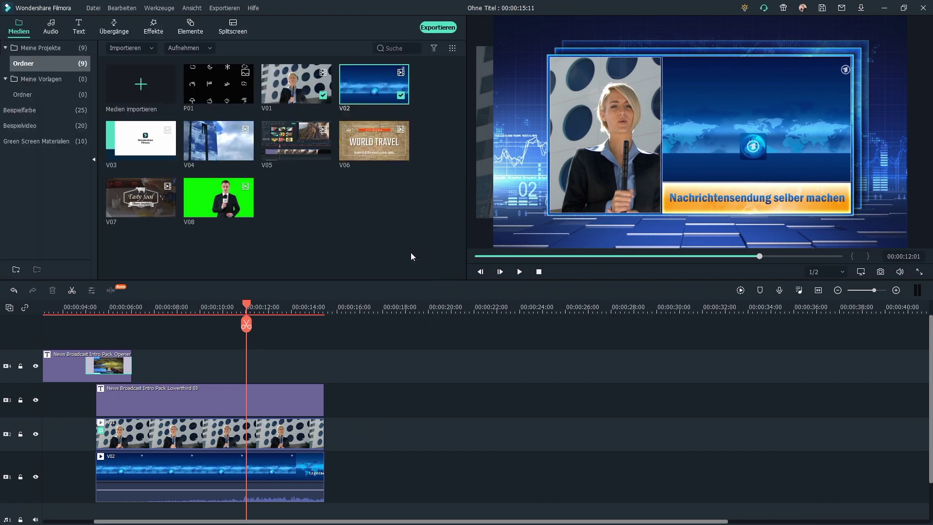
Step: Add the Channel 7 Pack title "News Set Channel 7 Lower Thirds 4" to track 3 directly after the first lower third
{"action": "left_click", "coordinate": [80, 30]}
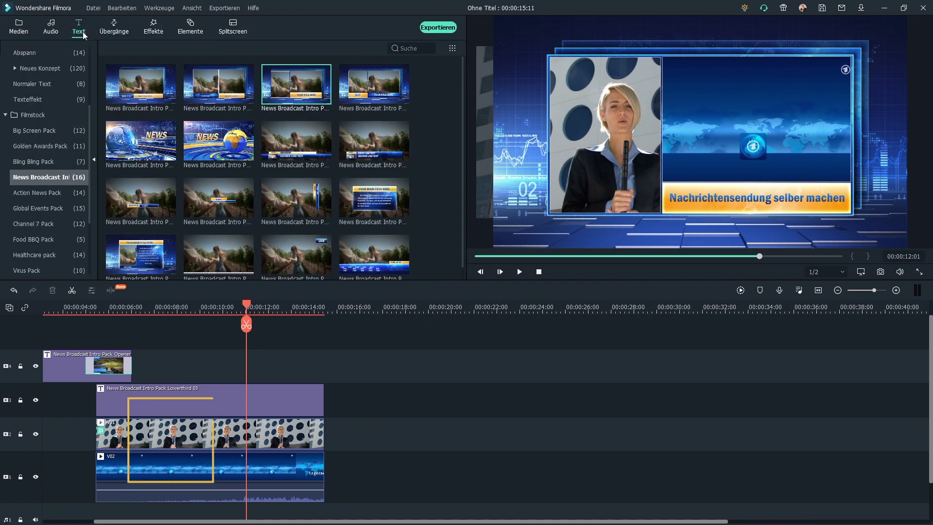
{"action": "left_click", "coordinate": [39, 223]}
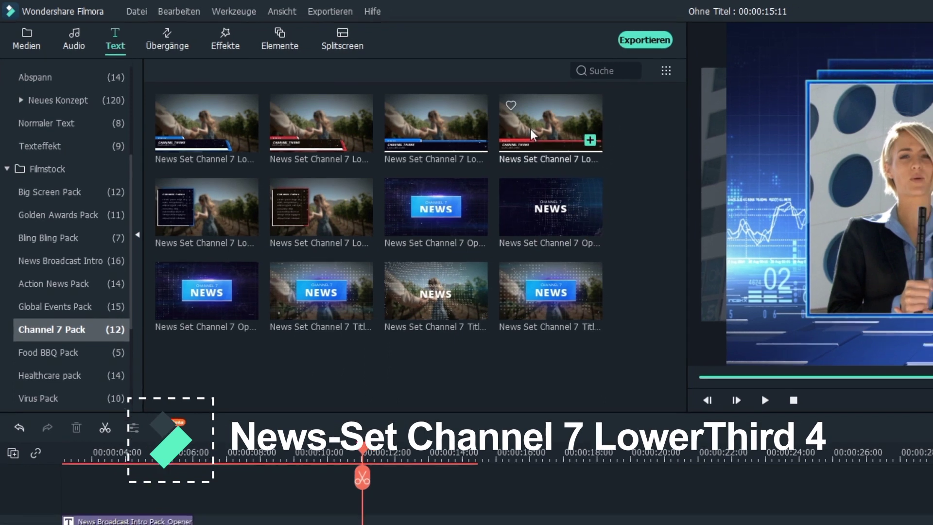
{"action": "left_click_drag", "start_coordinate": [530, 130], "coordinate": [363, 429]}
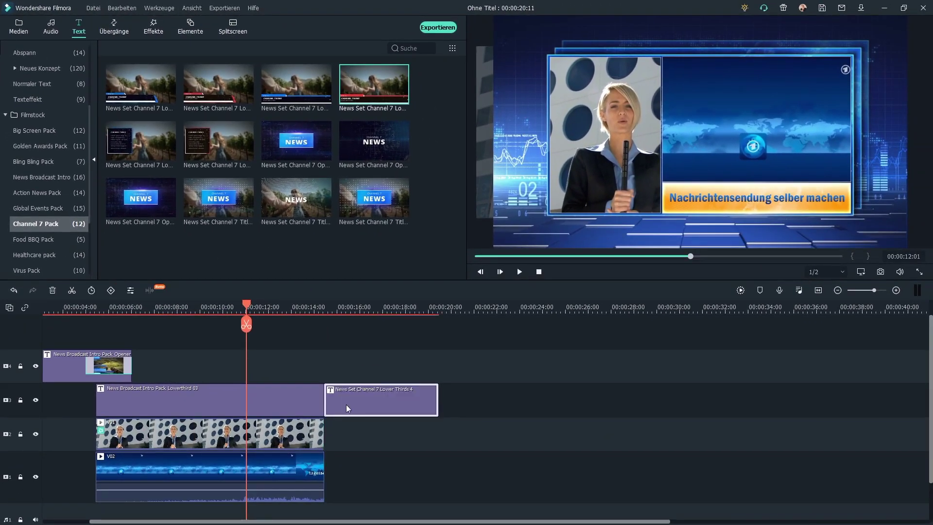
{"action": "left_click_drag", "start_coordinate": [349, 309], "coordinate": [366, 310]}
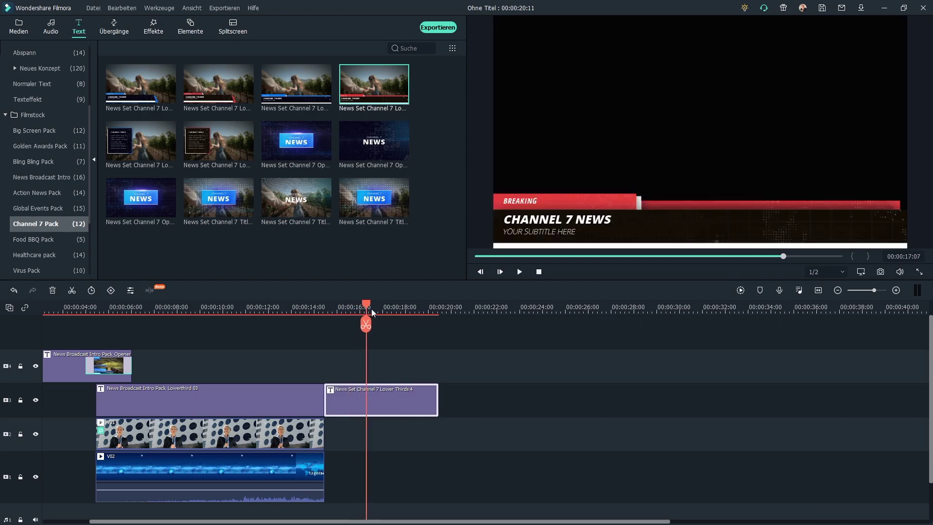
Step: Place V03 on track 2 directly after V01 and set its custom speed to 1.3x
{"action": "left_click", "coordinate": [18, 28]}
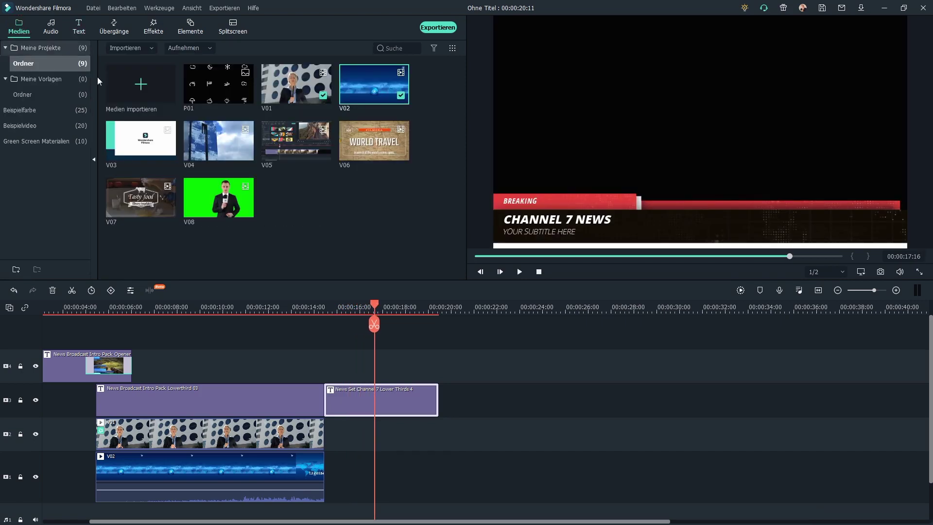
{"action": "left_click_drag", "start_coordinate": [142, 149], "coordinate": [386, 437]}
{"action": "left_click", "coordinate": [108, 292]}
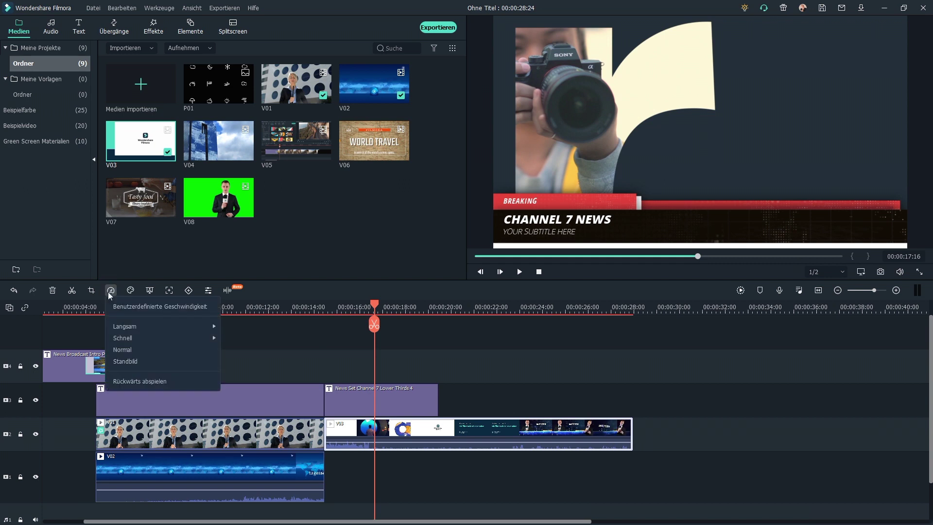
{"action": "left_click", "coordinate": [153, 315]}
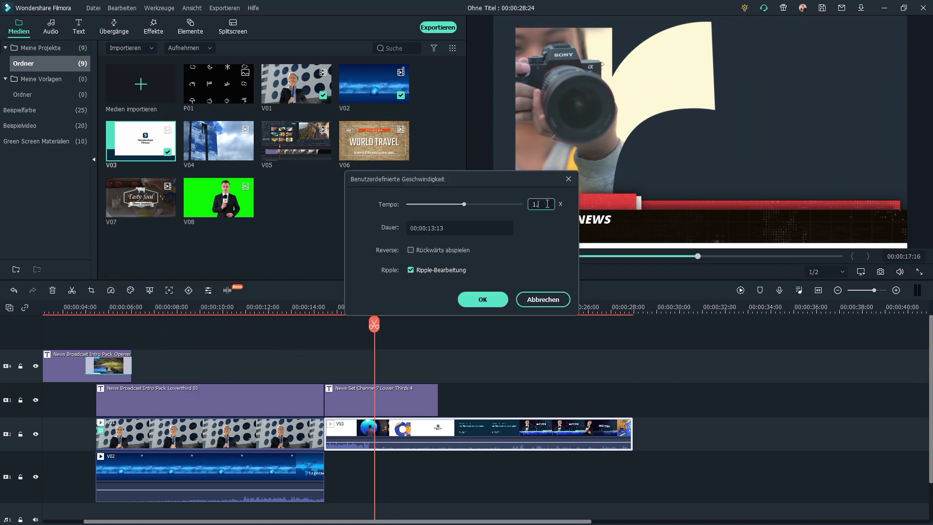
{"action": "left_click", "coordinate": [483, 299]}
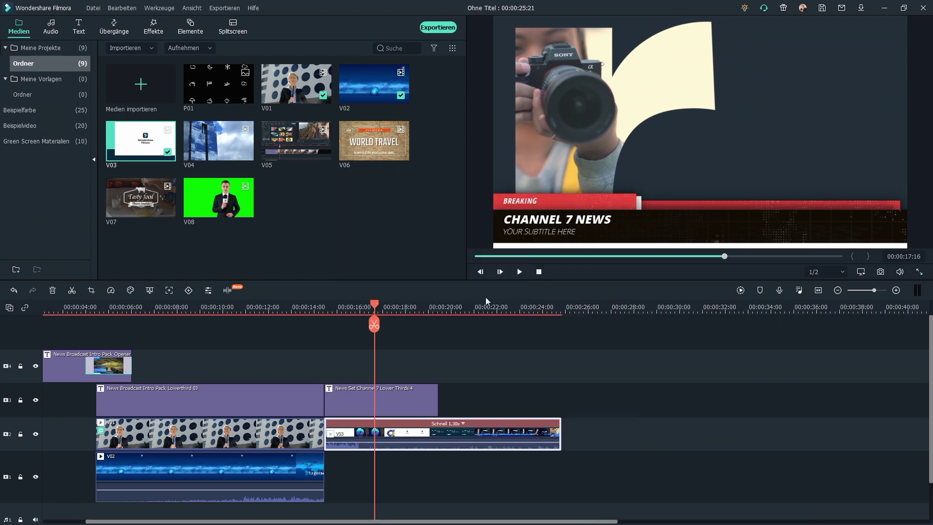
Step: Split V03 at 00:00:18:10, delete its first part and move the remainder directly after V01
{"action": "left_click_drag", "start_coordinate": [376, 309], "coordinate": [392, 309]}
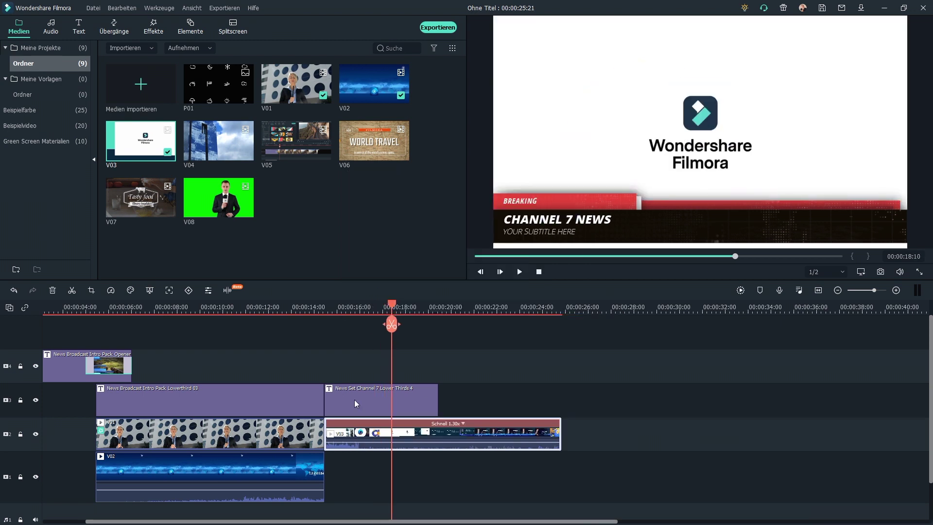
{"action": "key", "text": "ctrl+b"}
{"action": "left_click_drag", "start_coordinate": [348, 434], "coordinate": [647, 468]}
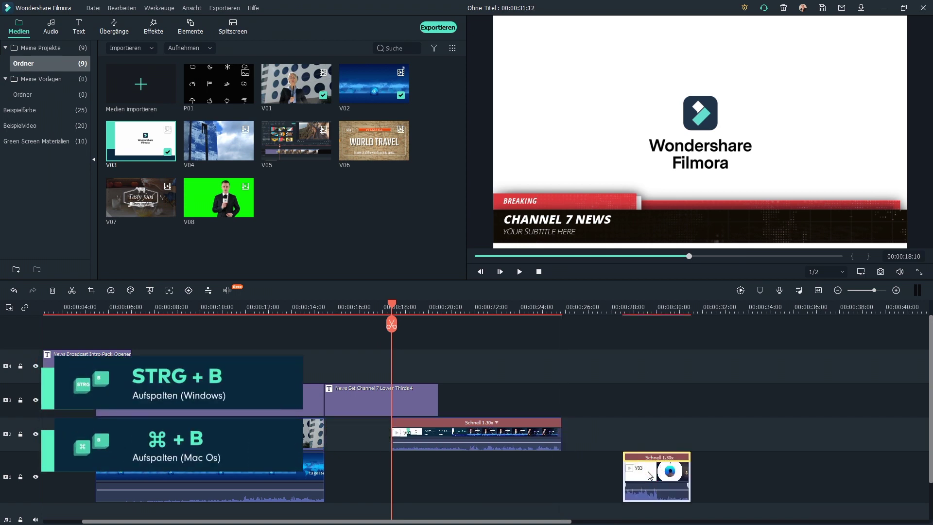
{"action": "key", "text": "Delete"}
{"action": "left_click_drag", "start_coordinate": [483, 437], "coordinate": [416, 436]}
{"action": "left_click", "coordinate": [447, 308]}
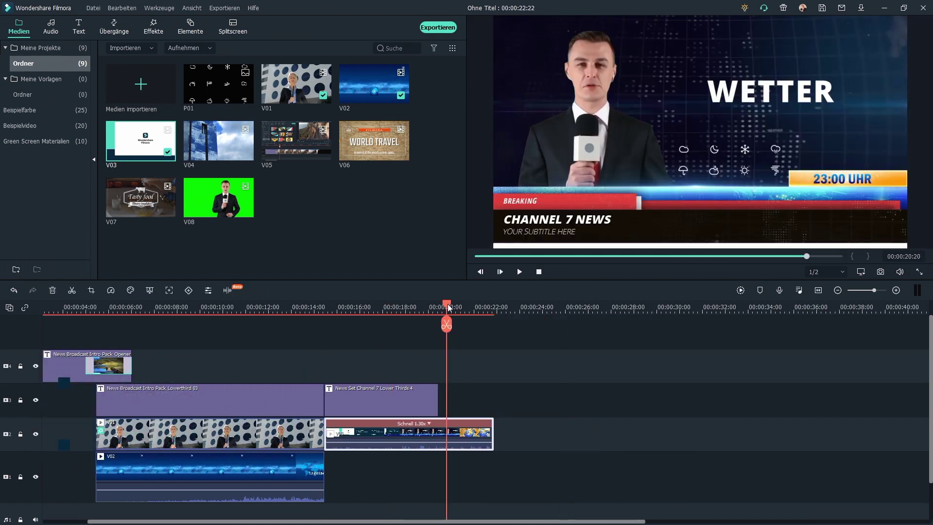
Step: Change the "BREAKING" text of Lower Thirds 4 to "Nachrichtensendung" and shift it right into line with the headline below
{"action": "left_click_drag", "start_coordinate": [350, 314], "coordinate": [368, 321]}
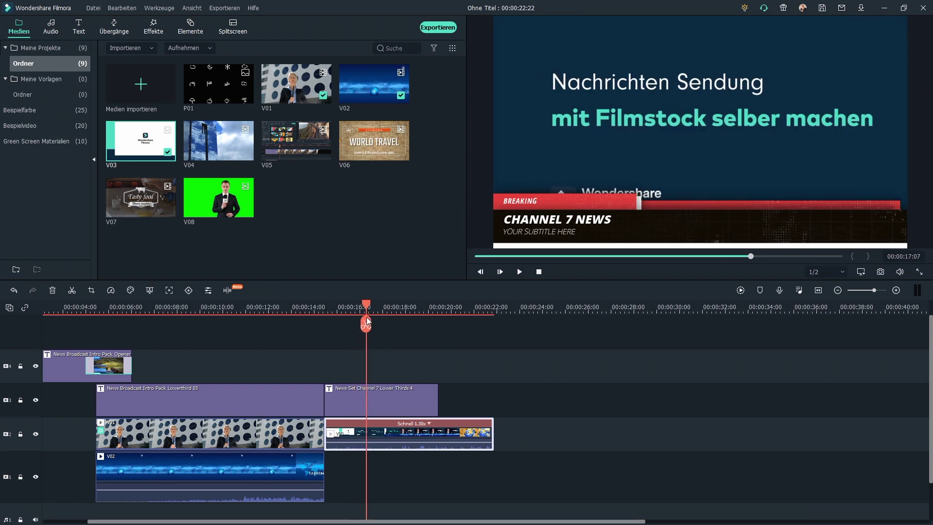
{"action": "double_click", "coordinate": [387, 398]}
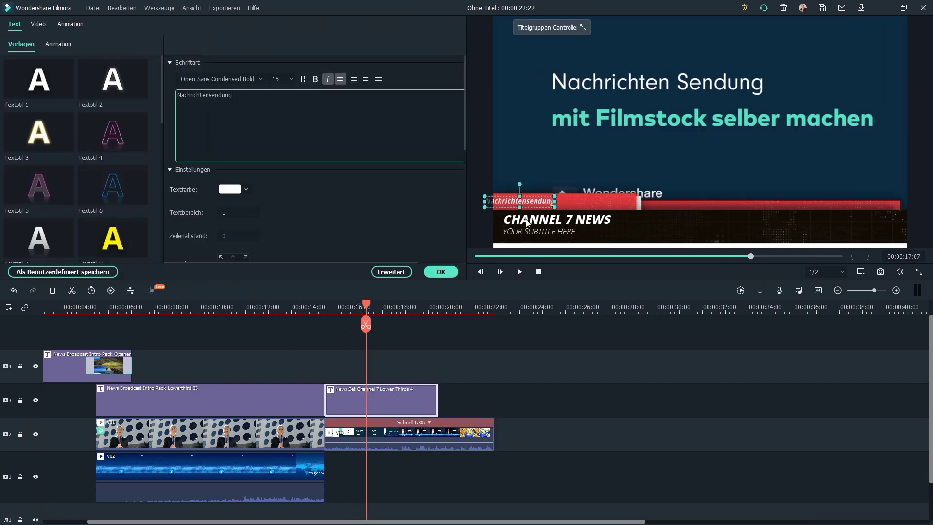
{"action": "key", "text": "Right"}
{"action": "key", "text": "Right"}
{"action": "key", "text": "Right"}
{"action": "key", "text": "Right"}
{"action": "key", "text": "Right"}
{"action": "key", "text": "Right"}
{"action": "key", "text": "Right"}
{"action": "key", "text": "Right"}
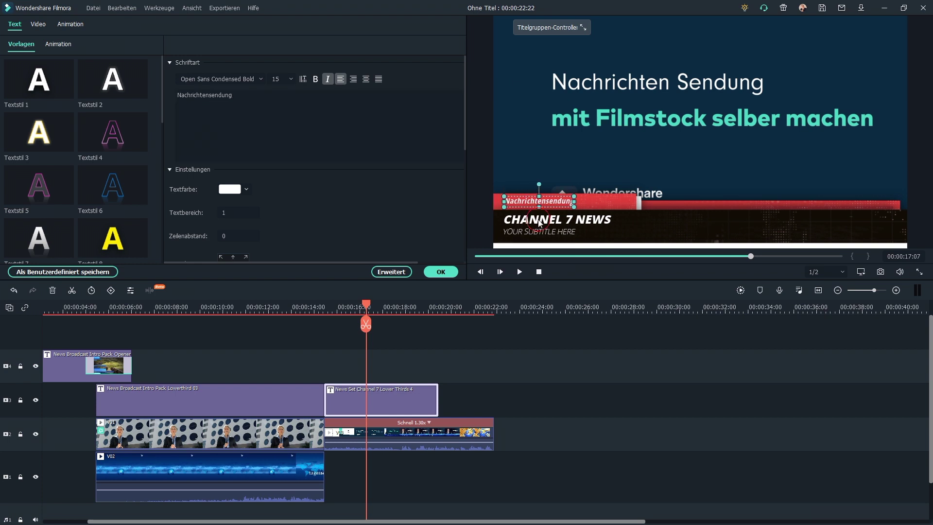
Step: Set the headline of Lower Thirds 4 to "SELBER MACHEN" and its subtitle to "Fernsehbericht selber animieren"
{"action": "left_click", "coordinate": [206, 99]}
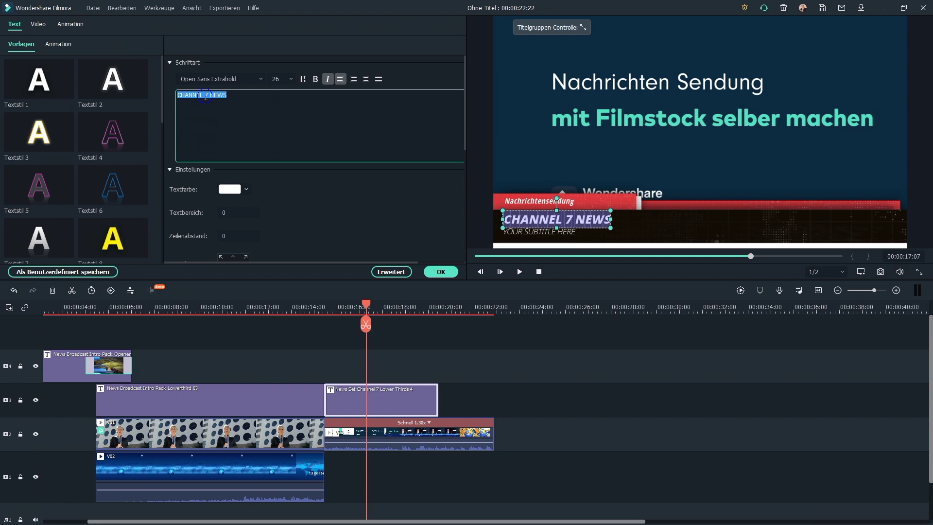
{"action": "type", "text": "SELBER MACHEN"}
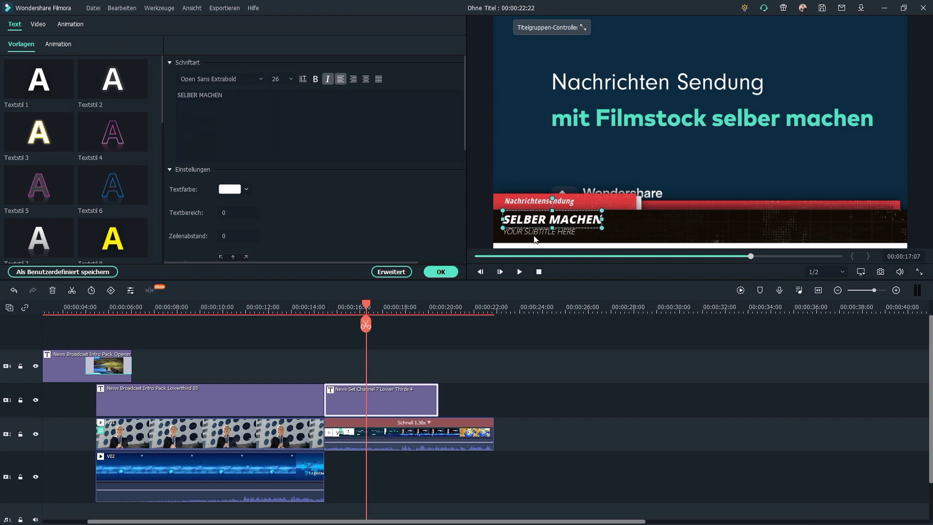
{"action": "left_click", "coordinate": [203, 92]}
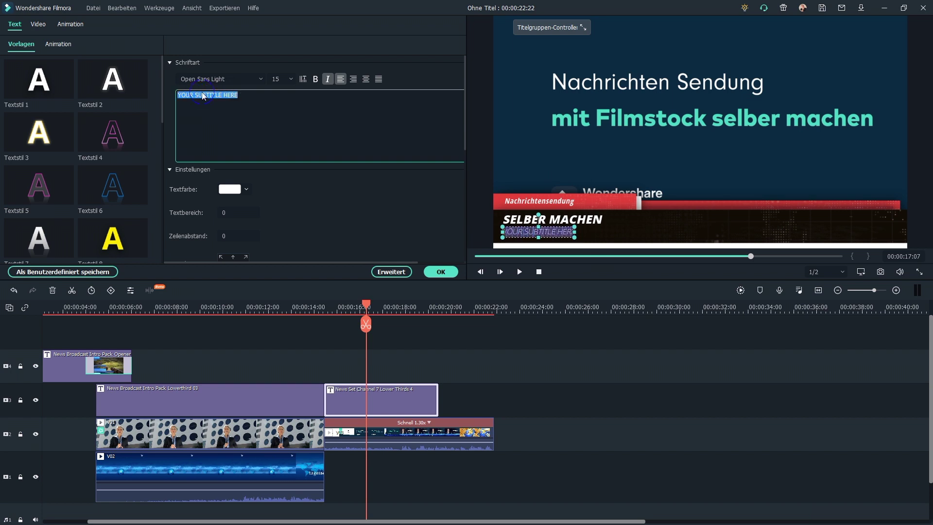
{"action": "type", "text": "Fernsehbericht selber animieren"}
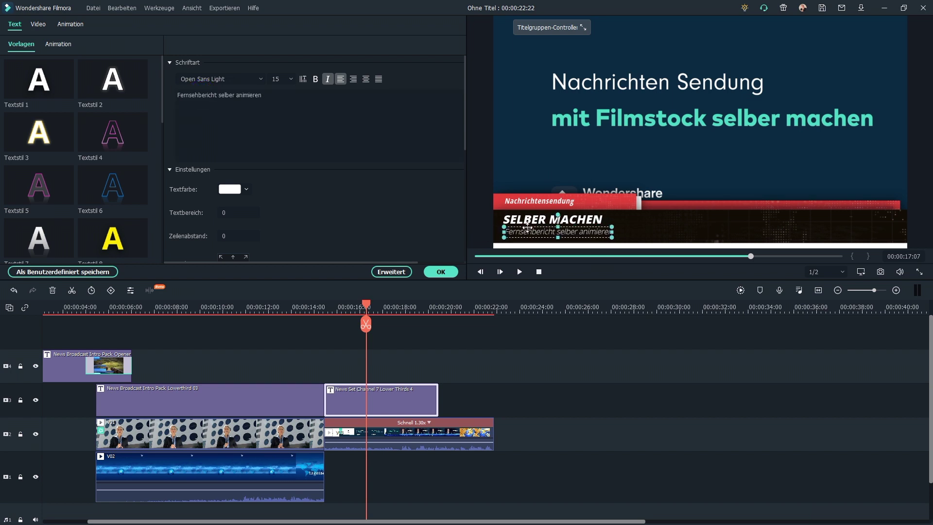
Step: Trim V03's end to 00:00:20:20 and add the first Channel 7 Pack transition at the cuts before it on tracks 2 and 3
{"action": "left_click_drag", "start_coordinate": [492, 434], "coordinate": [445, 434]}
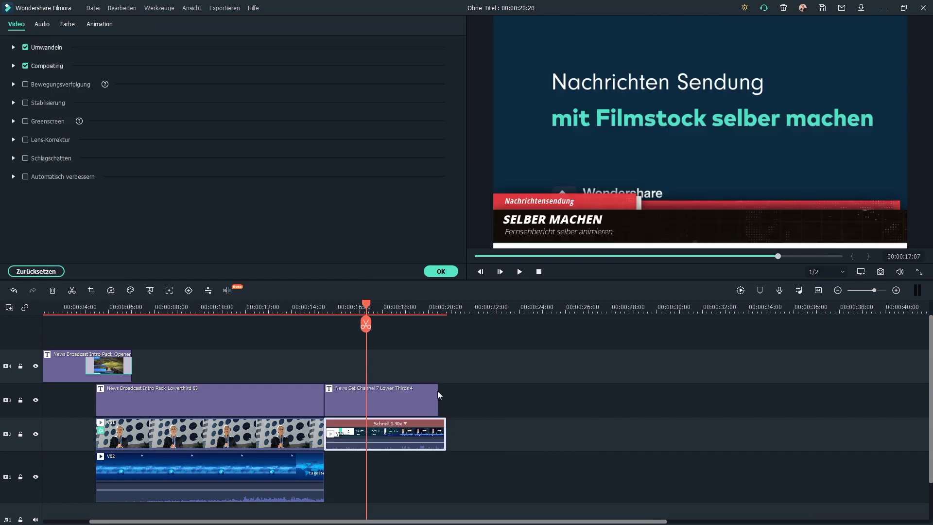
{"action": "left_click", "coordinate": [441, 272]}
{"action": "left_click", "coordinate": [117, 30]}
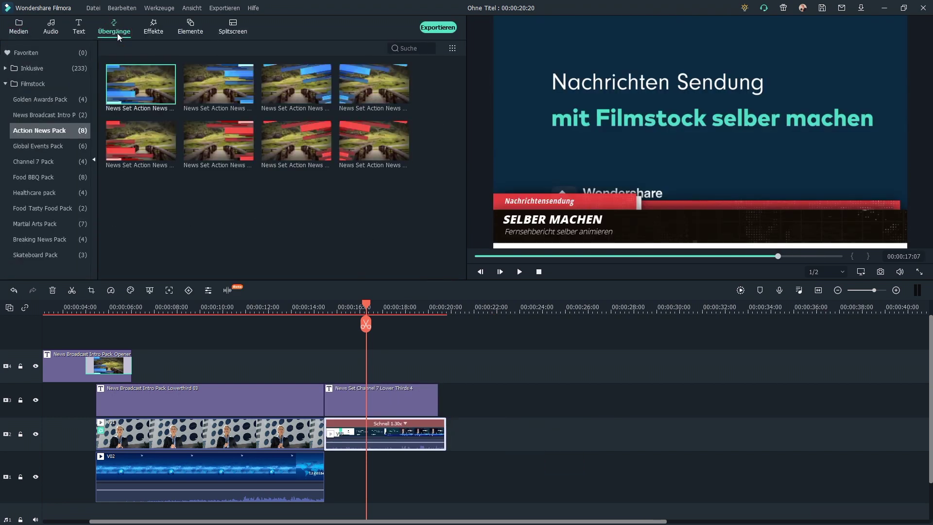
{"action": "left_click", "coordinate": [47, 165]}
{"action": "left_click_drag", "start_coordinate": [133, 92], "coordinate": [304, 400]}
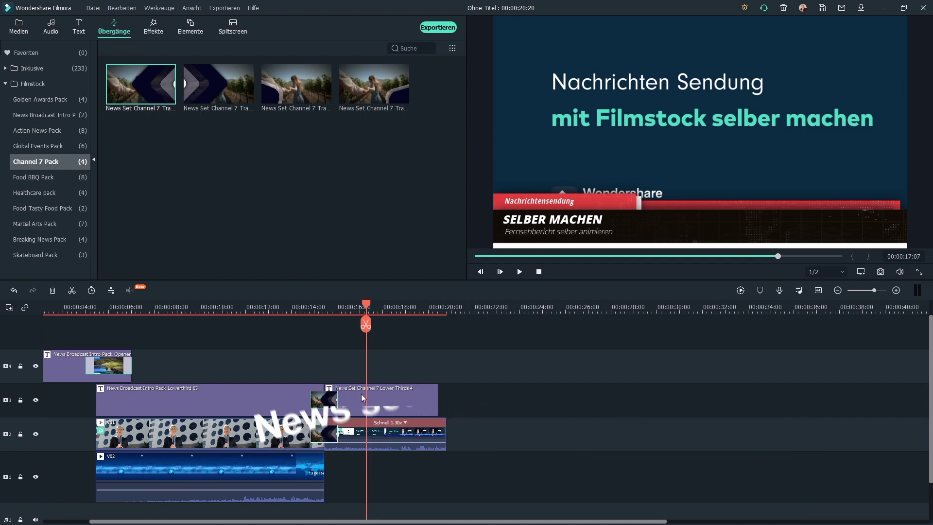
{"action": "left_click", "coordinate": [326, 313]}
{"action": "left_click_drag", "start_coordinate": [325, 304], "coordinate": [422, 314]}
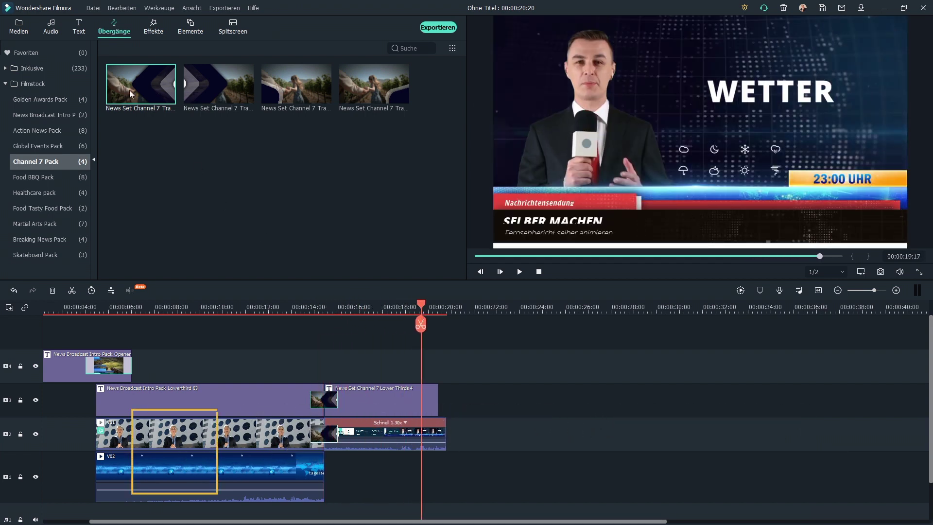
Step: Add the title "News Set Channel 7 Lower Thirds 5" to track 3, leaving a short gap after Lower Thirds 4
{"action": "left_click", "coordinate": [82, 30]}
{"action": "left_click", "coordinate": [129, 151]}
{"action": "left_click_drag", "start_coordinate": [128, 151], "coordinate": [466, 400]}
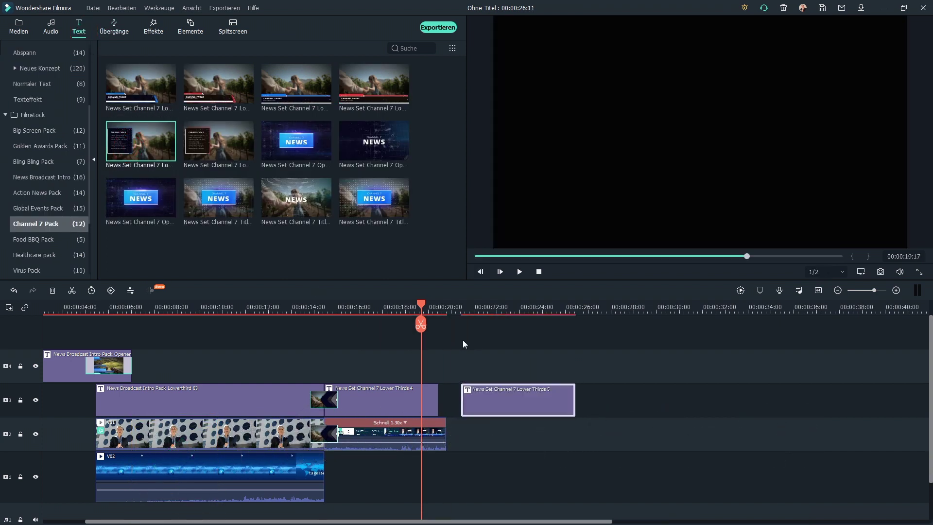
{"action": "left_click_drag", "start_coordinate": [454, 311], "coordinate": [502, 313]}
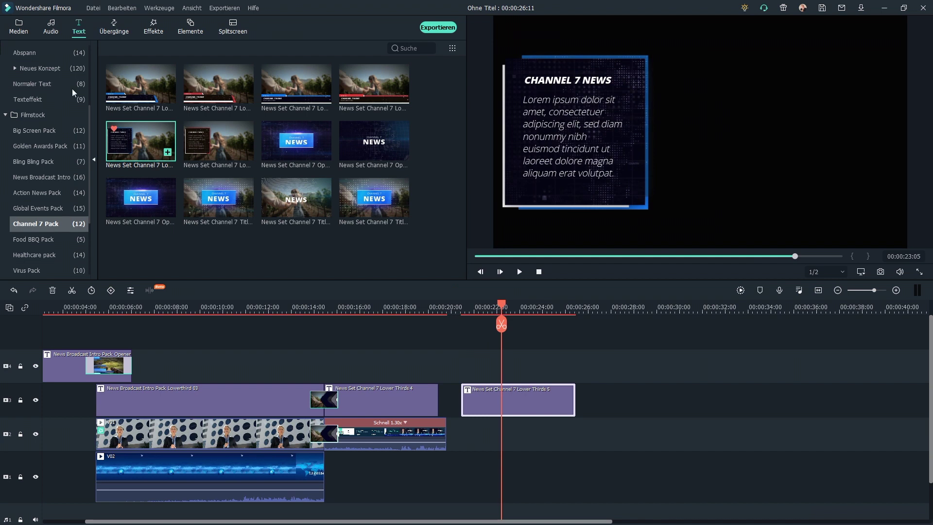
Step: Place V04 on track 2 directly after V03 and add the "Löschen" transition between the two clips
{"action": "left_click", "coordinate": [18, 26]}
{"action": "left_click_drag", "start_coordinate": [468, 411], "coordinate": [454, 436]}
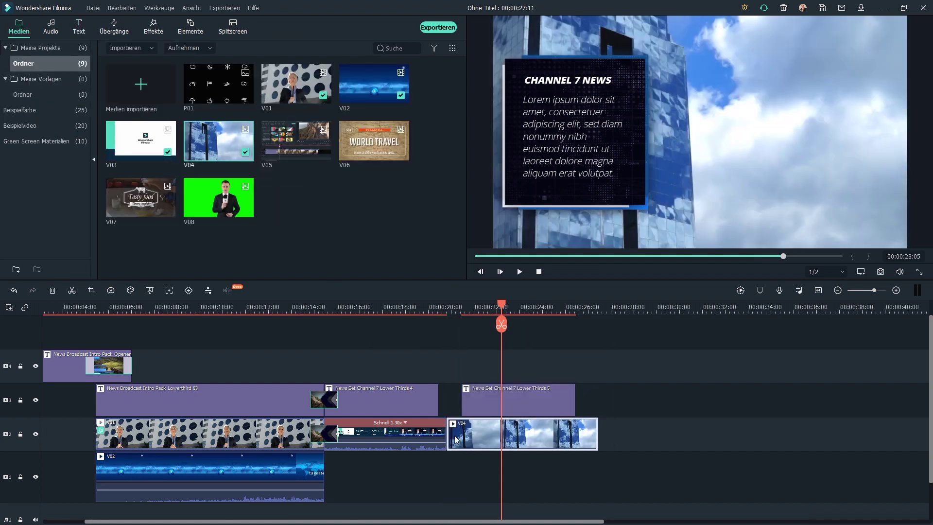
{"action": "left_click", "coordinate": [114, 27]}
{"action": "left_click", "coordinate": [33, 70]}
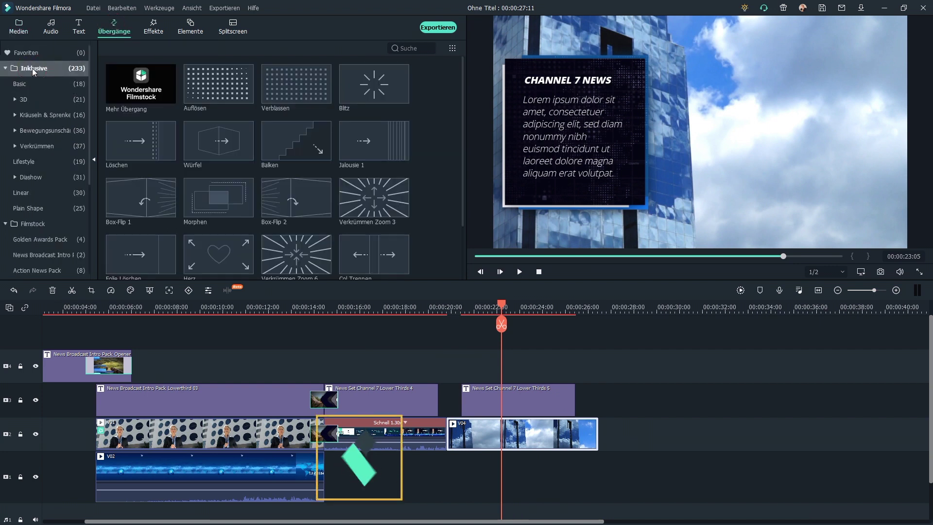
{"action": "left_click_drag", "start_coordinate": [144, 152], "coordinate": [442, 428]}
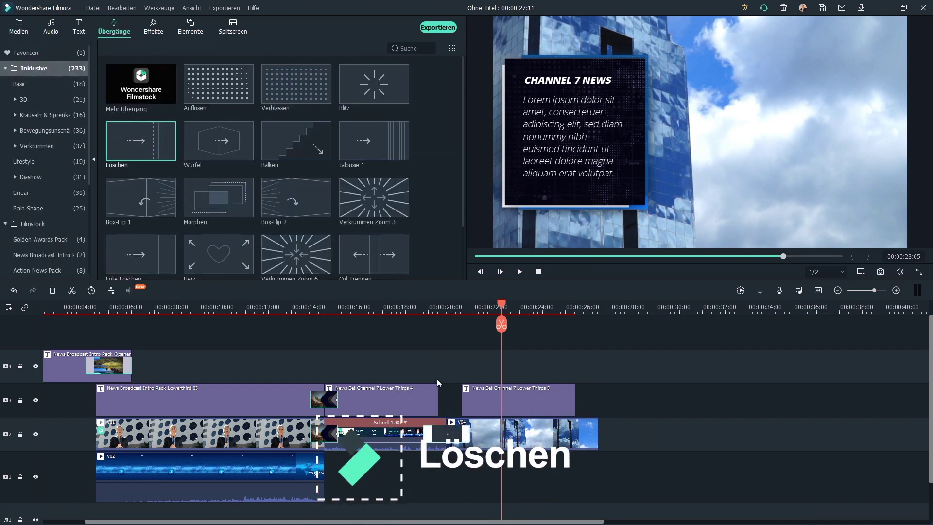
Step: Flip the V04 clip horizontally so the building stands opposite the text panel
{"action": "left_click_drag", "start_coordinate": [424, 310], "coordinate": [510, 335]}
{"action": "double_click", "coordinate": [542, 432]}
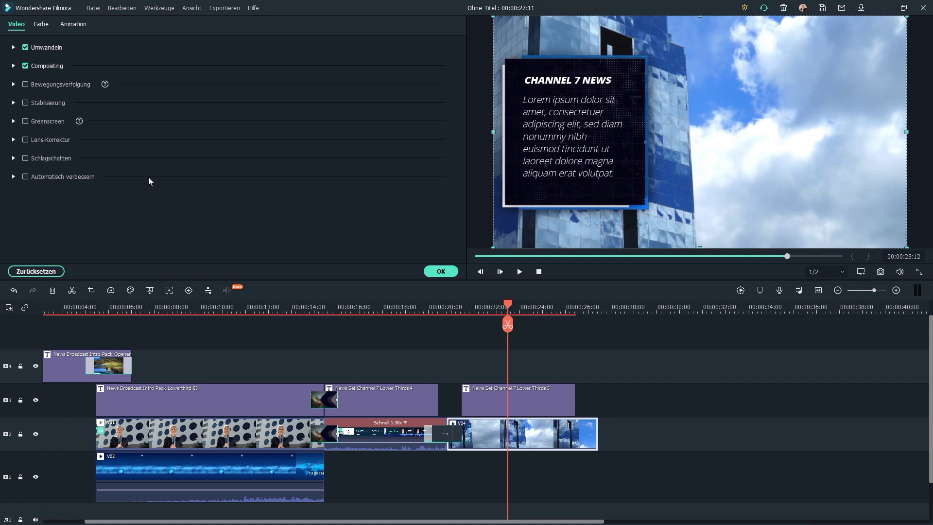
{"action": "left_click", "coordinate": [14, 48]}
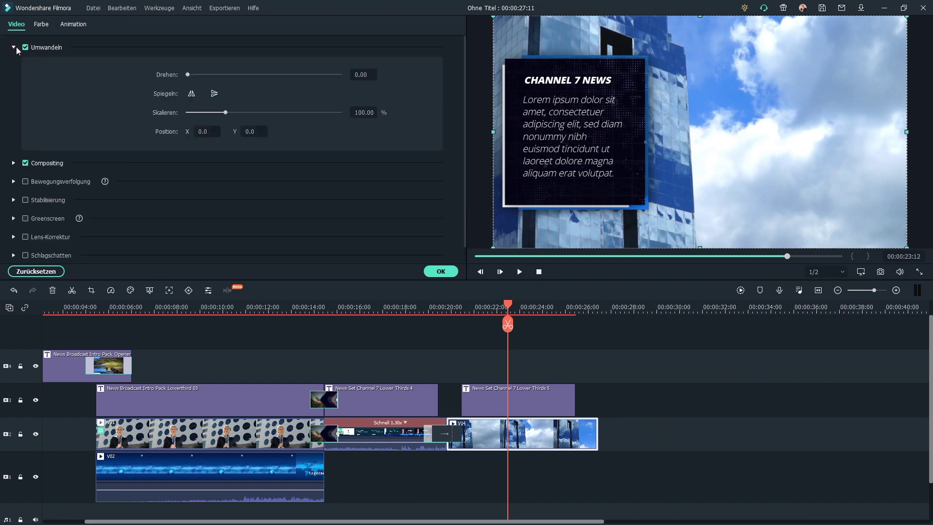
{"action": "left_click", "coordinate": [192, 93]}
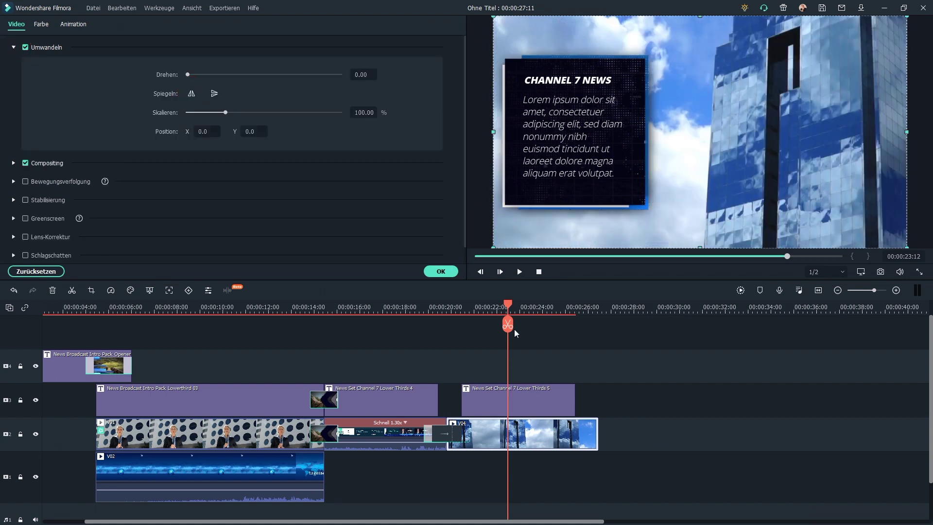
Step: Set the headline of Lower Thirds 5 to "Tipps zur Nachrichtensendung" over two lines, centred, at font size 30, and position it atop the dark panel
{"action": "left_click_drag", "start_coordinate": [515, 329], "coordinate": [524, 328]}
{"action": "double_click", "coordinate": [536, 398]}
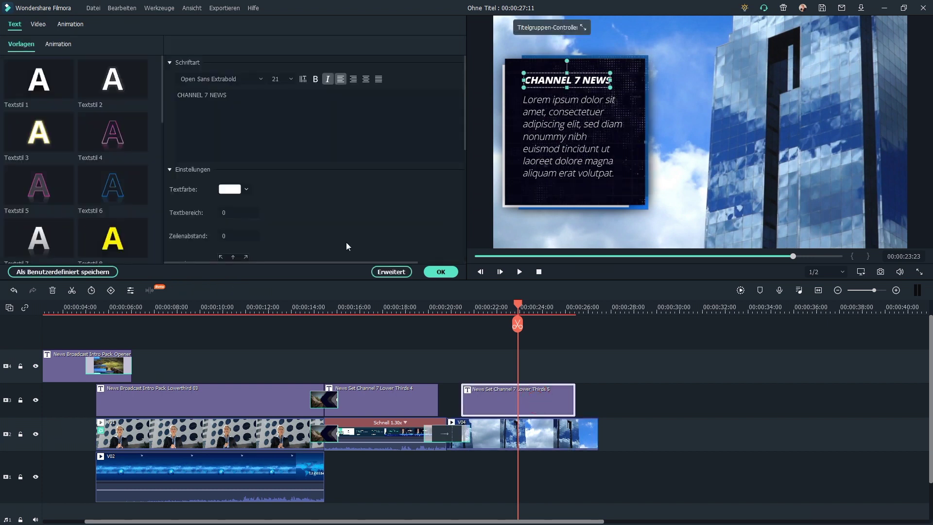
{"action": "triple_click", "coordinate": [217, 94]}
{"action": "type", "text": "Tipps zur Nachrichtensendung"}
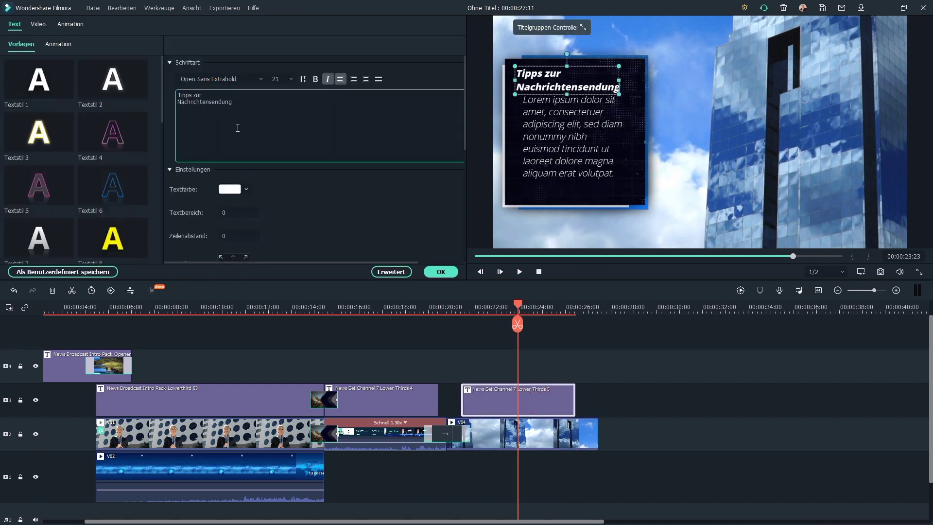
{"action": "left_click", "coordinate": [366, 79]}
{"action": "left_click_drag", "start_coordinate": [595, 65], "coordinate": [607, 66]}
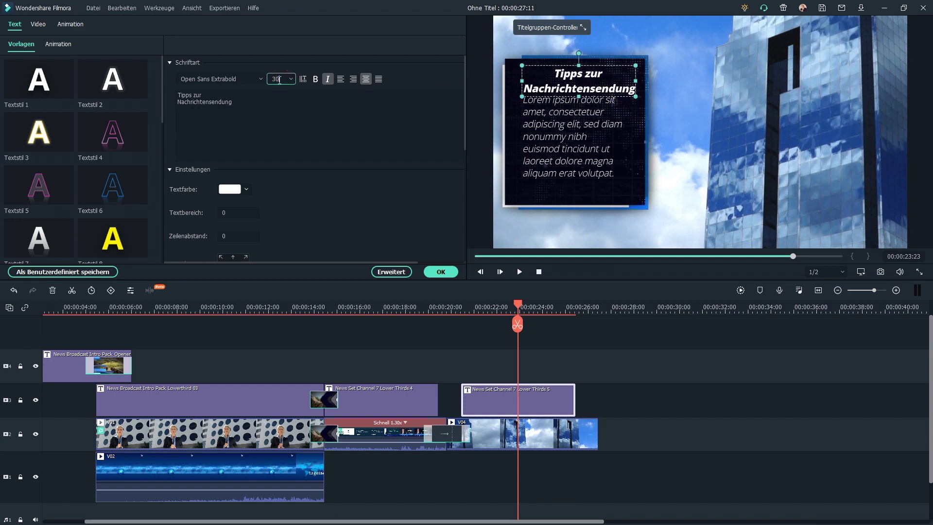
{"action": "left_click_drag", "start_coordinate": [591, 88], "coordinate": [586, 87]}
Step: Replace the panel's body text with the copied two-column list from "Einfaches Intro / Filmstock Vorlagen" to "Einfaches Outro / Filmstock Vorlagen" and fit it inside
{"action": "left_click", "coordinate": [560, 170]}
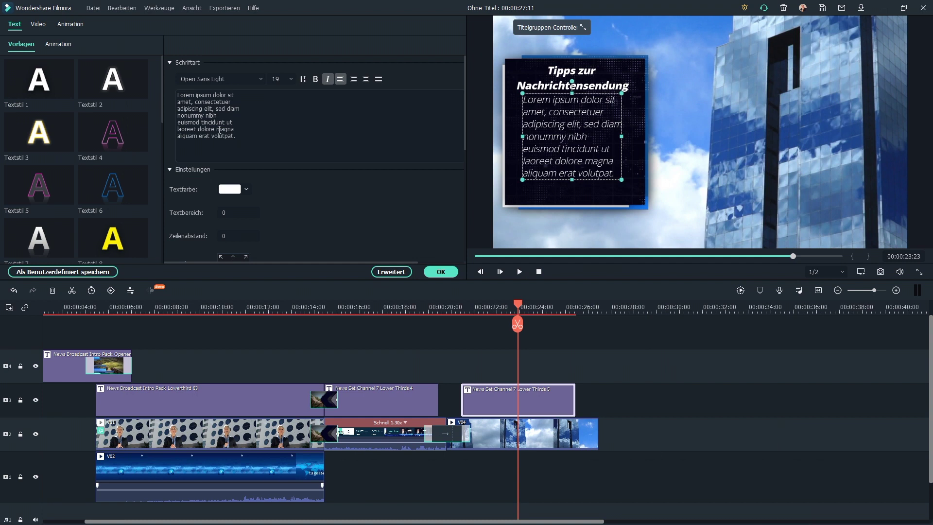
{"action": "key", "text": "ctrl+a"}
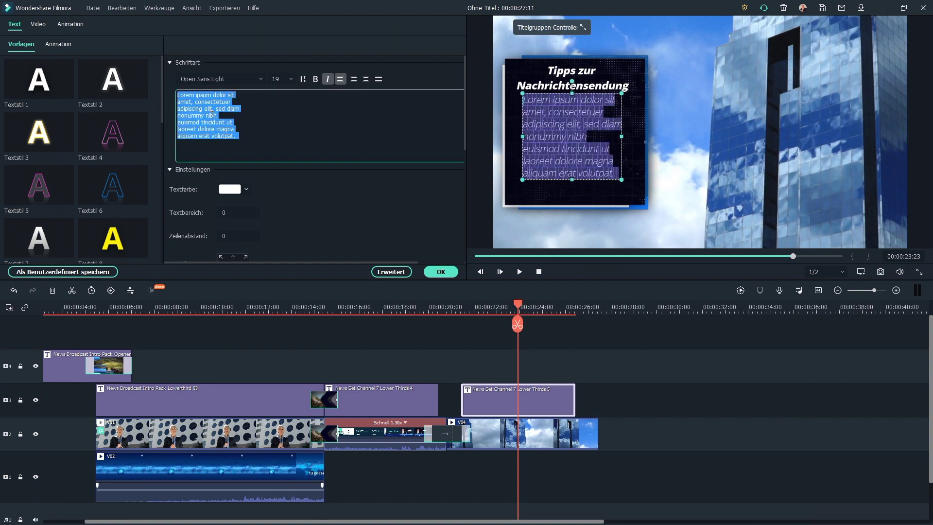
{"action": "type", "text": "Einfaches Intro\tFilmstock Vorlagen Inhalt des Videos\tSlideshow Vorlagen Moderator filmen\tGreenscreen Effekt Hintergrund Musik\tAudio-Mediathek Einfaches Outro\tFilmstock Vorlagen"}
{"action": "left_click_drag", "start_coordinate": [655, 99], "coordinate": [613, 115]}
{"action": "left_click_drag", "start_coordinate": [641, 174], "coordinate": [631, 170]}
{"action": "left_click_drag", "start_coordinate": [601, 133], "coordinate": [621, 148]}
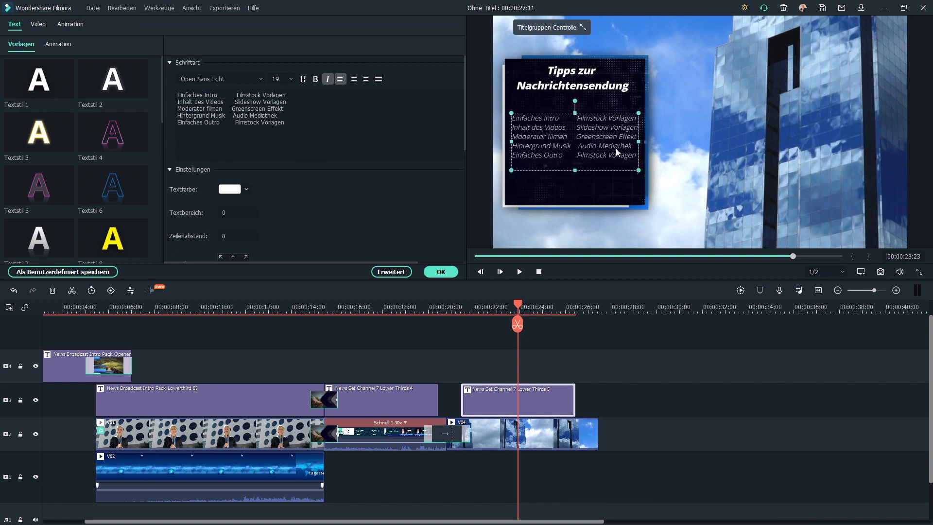
Step: Set the list's line spacing to 7, stretch its text box downwards, lower the headline slightly and apply the title edits
{"action": "left_click", "coordinate": [233, 236]}
{"action": "type", "text": "7"}
{"action": "left_click_drag", "start_coordinate": [575, 171], "coordinate": [575, 200]}
{"action": "left_click_drag", "start_coordinate": [586, 85], "coordinate": [589, 96]}
{"action": "left_click", "coordinate": [642, 376]}
{"action": "left_click_drag", "start_coordinate": [514, 305], "coordinate": [559, 325]}
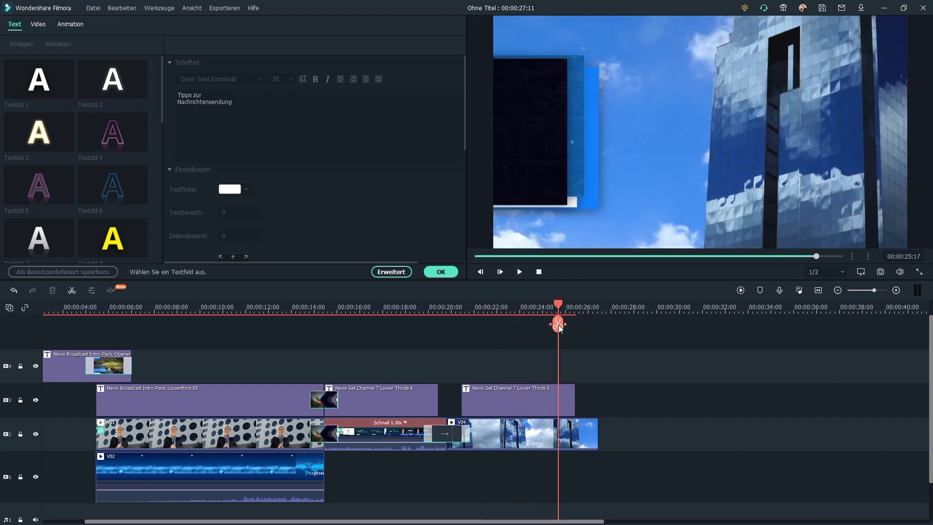
{"action": "left_click", "coordinate": [441, 272]}
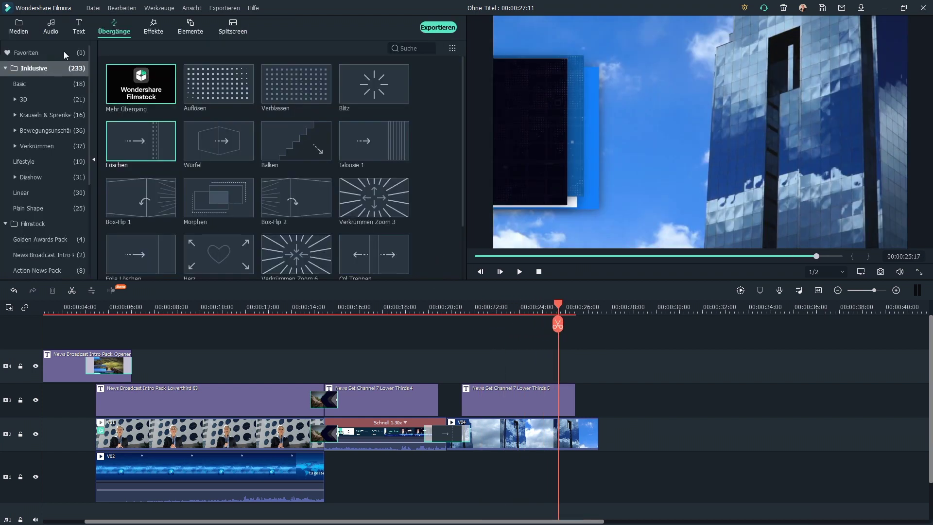
Step: Place the V05 clip on track 2 directly after V04
{"action": "left_click", "coordinate": [18, 28]}
{"action": "left_click_drag", "start_coordinate": [280, 141], "coordinate": [604, 428]}
{"action": "left_click_drag", "start_coordinate": [322, 521], "coordinate": [373, 521]}
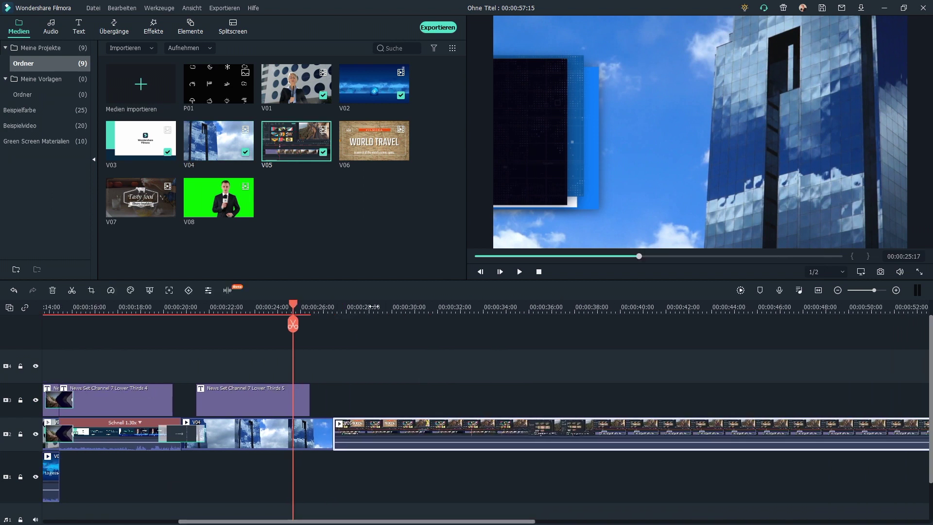
Step: Cut away V05's opening before 00:00:32:04 and, with the gap closed, remove everything after 00:00:33:14
{"action": "left_click_drag", "start_coordinate": [372, 301], "coordinate": [442, 345]}
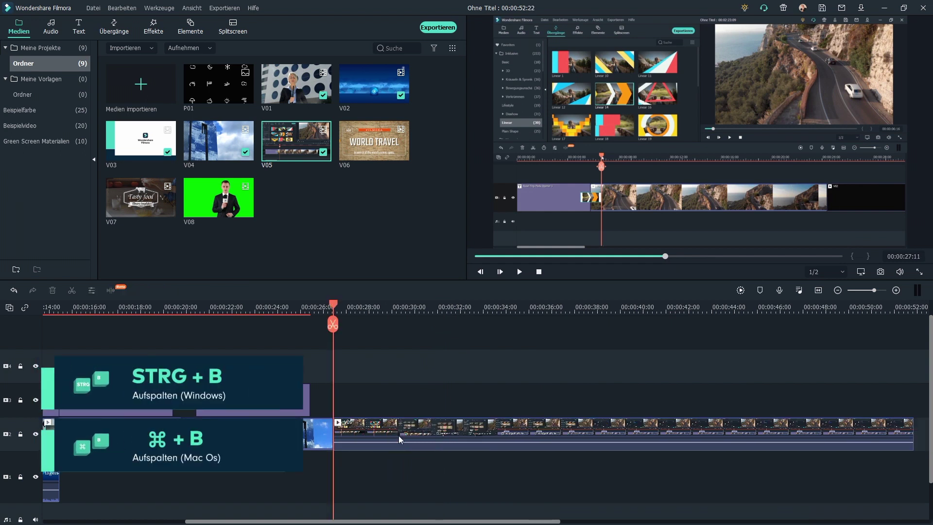
{"action": "left_click_drag", "start_coordinate": [337, 305], "coordinate": [473, 329]}
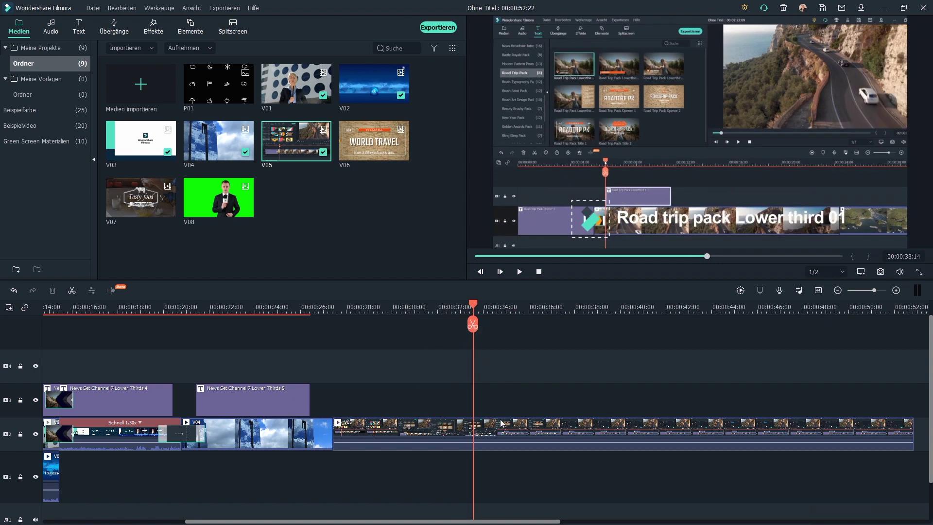
{"action": "left_click", "coordinate": [497, 432]}
{"action": "key", "text": "ctrl+b"}
{"action": "key", "text": "Delete"}
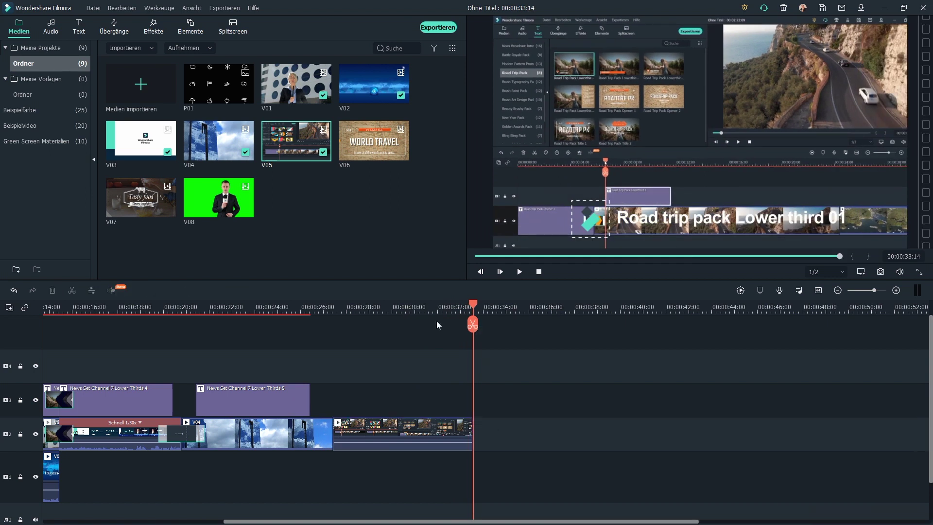
Step: Place V06 on track 2 directly after V05, split it at 00:00:44:07 and delete the part before the cut
{"action": "left_click_drag", "start_coordinate": [368, 154], "coordinate": [477, 434]}
{"action": "left_click_drag", "start_coordinate": [392, 521], "coordinate": [478, 521]}
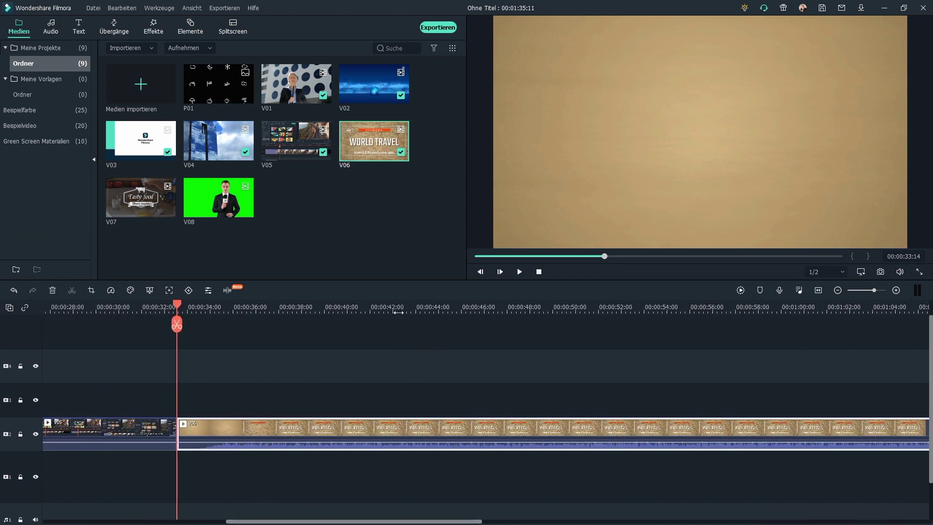
{"action": "left_click", "coordinate": [421, 307]}
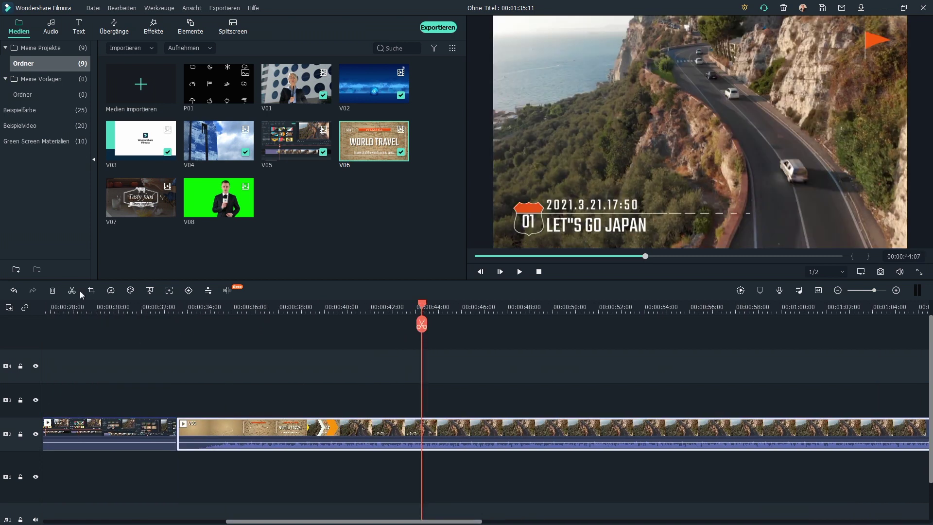
{"action": "left_click", "coordinate": [73, 291]}
{"action": "key", "text": "Delete"}
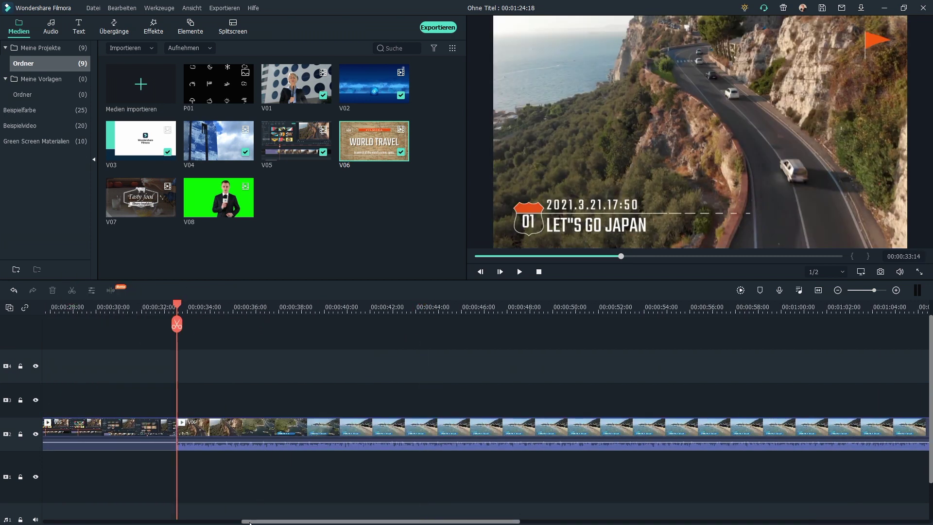
Step: Set the playback speed of V05 to 1.30x
{"action": "scroll", "coordinate": [329, 422], "scroll_direction": "up", "scroll_amount": 3}
{"action": "left_click_drag", "start_coordinate": [352, 309], "coordinate": [448, 316]}
{"action": "left_click", "coordinate": [287, 432]}
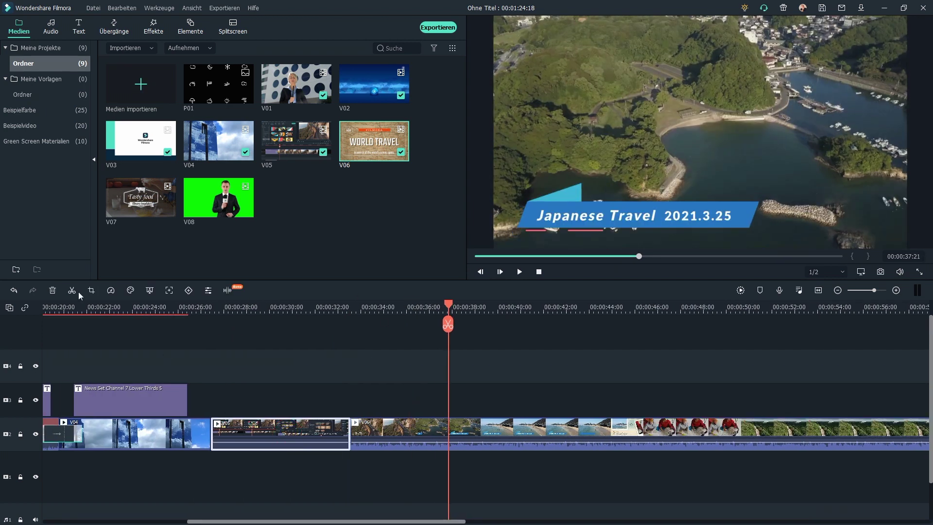
{"action": "left_click", "coordinate": [110, 291]}
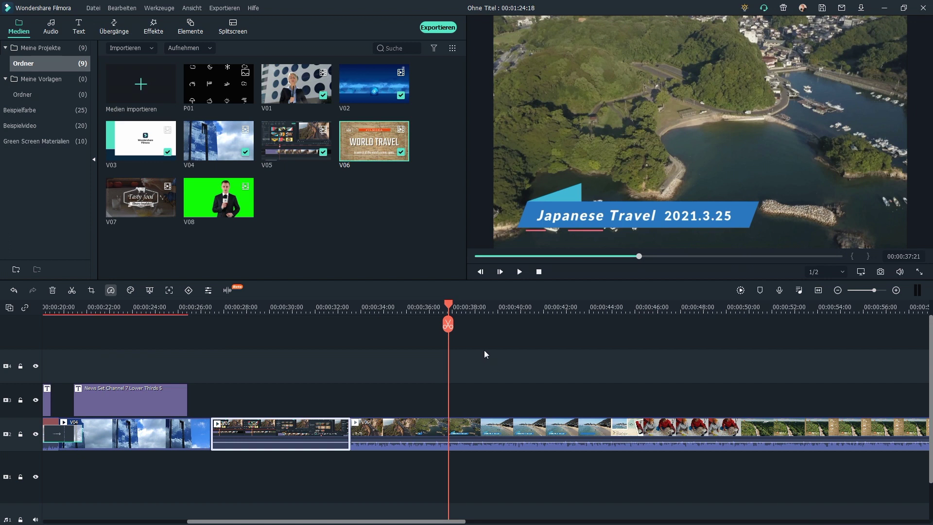
{"action": "double_click", "coordinate": [547, 204]}
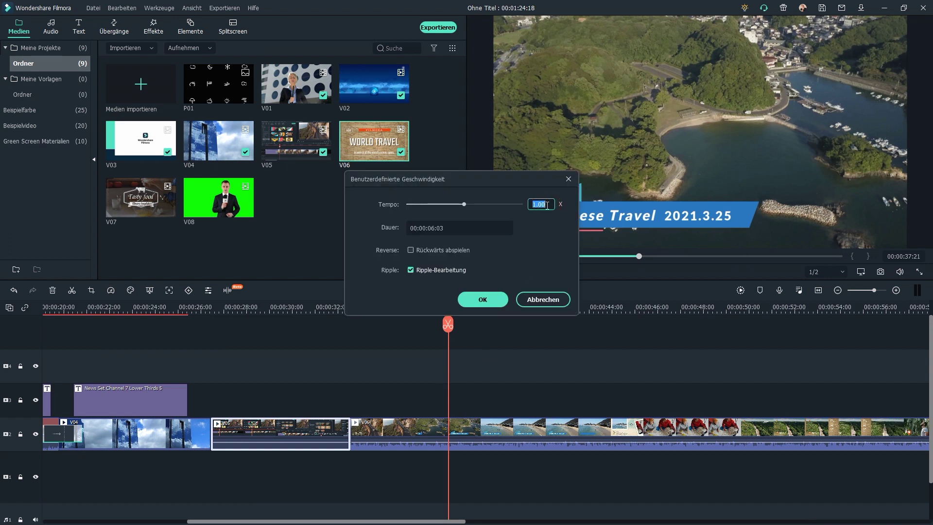
{"action": "left_click", "coordinate": [494, 301]}
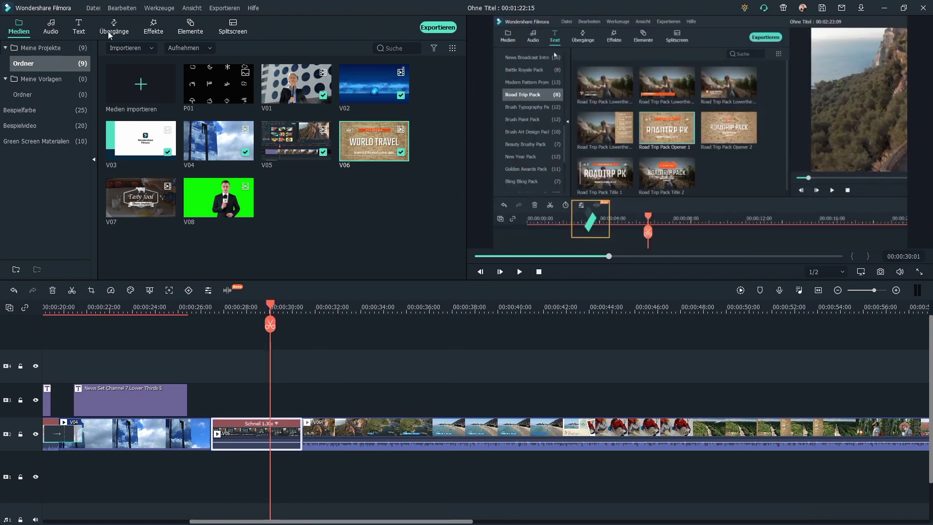
Step: Add "News Broadcast Intro Pack Title 02" to track 3 shortly after V05 begins and extend V05's end to about 00:00:33:02
{"action": "left_click", "coordinate": [79, 30]}
{"action": "left_click", "coordinate": [57, 179]}
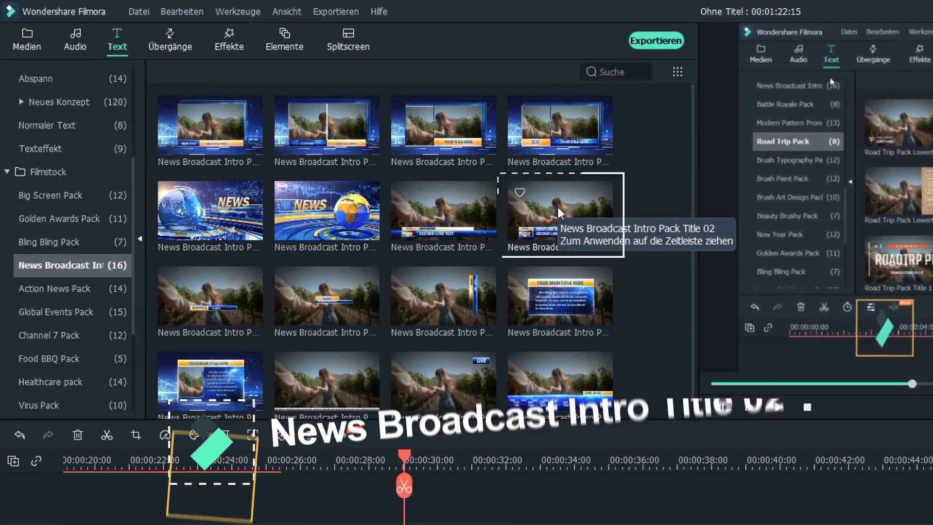
{"action": "left_click", "coordinate": [543, 206]}
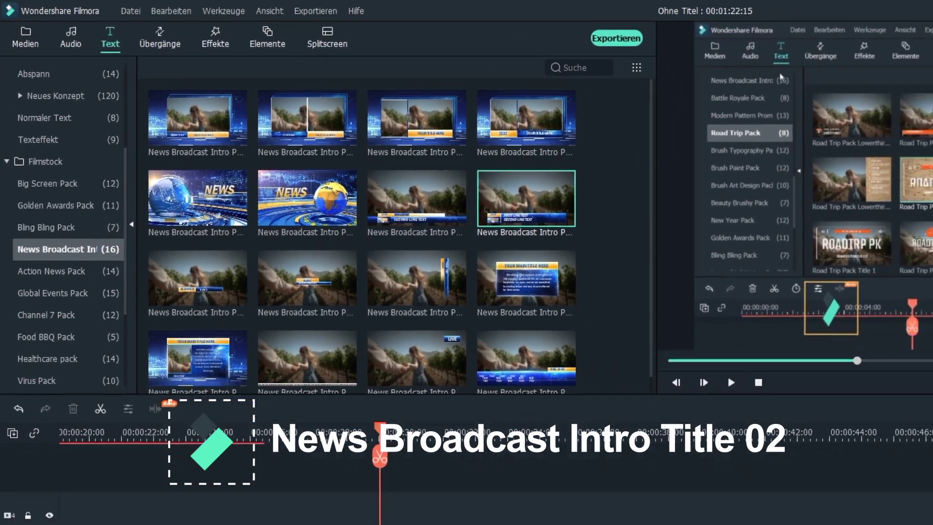
{"action": "left_click_drag", "start_coordinate": [527, 198], "coordinate": [274, 474]}
{"action": "left_click_drag", "start_coordinate": [302, 442], "coordinate": [348, 445]}
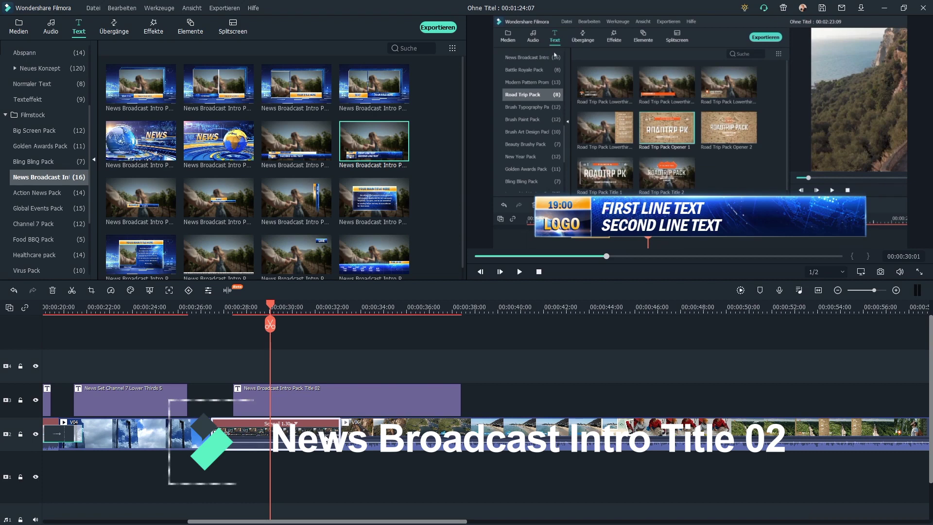
Step: Replace the title's "LOGO" text with "DEUTSCHLAND" and shrink it to fit the small box under the time
{"action": "double_click", "coordinate": [322, 407]}
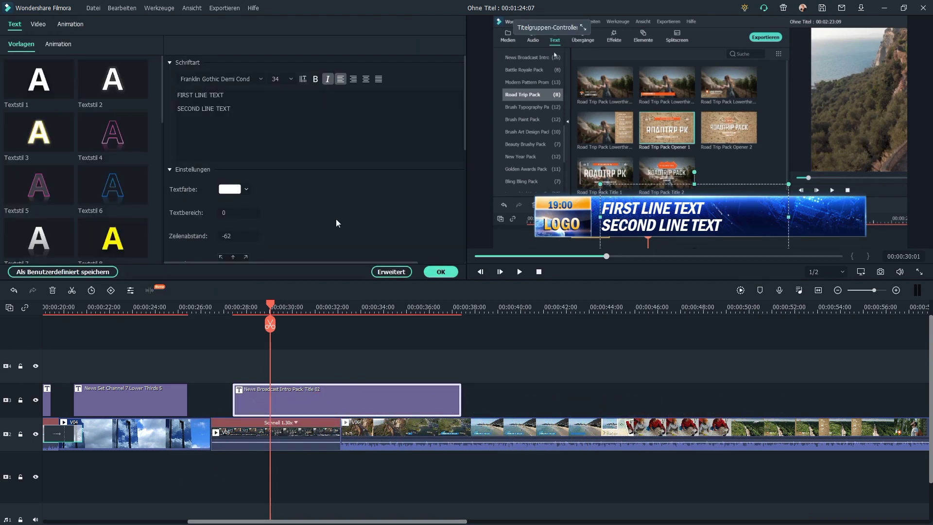
{"action": "left_click", "coordinate": [572, 230]}
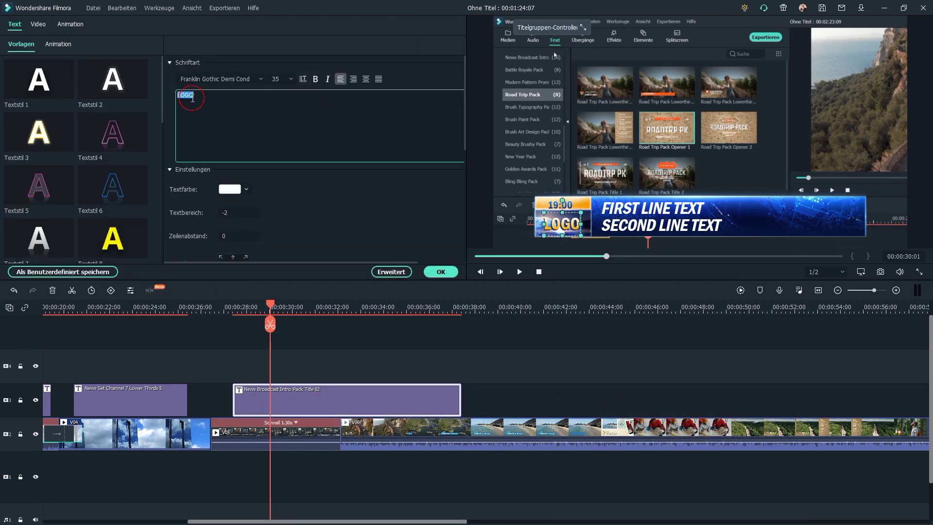
{"action": "type", "text": "DEUTSCHLAND"}
{"action": "left_click_drag", "start_coordinate": [609, 239], "coordinate": [563, 227]}
{"action": "left_click_drag", "start_coordinate": [553, 222], "coordinate": [574, 226]}
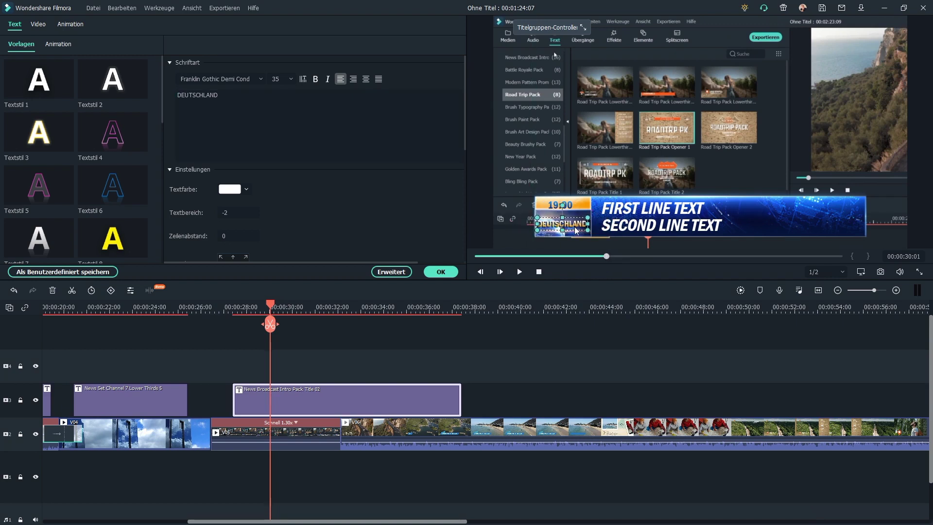
Step: Set the title's two lines to "TRAVELVIDEO TUTORIAL" and "Wie erstellt man ein Reisevideo?" with line spacing -53, and align them within the banner
{"action": "left_click", "coordinate": [661, 214]}
{"action": "key", "text": "ctrl+a"}
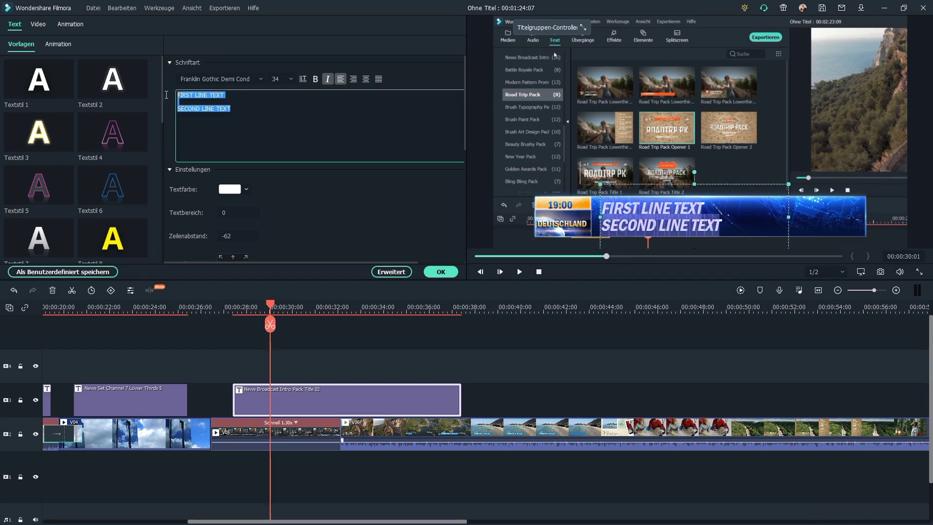
{"action": "type", "text": "TRAVELVIDEO TUTORIAL Wie erstellt man ein Reisevideo?"}
{"action": "left_click_drag", "start_coordinate": [226, 238], "coordinate": [230, 238]}
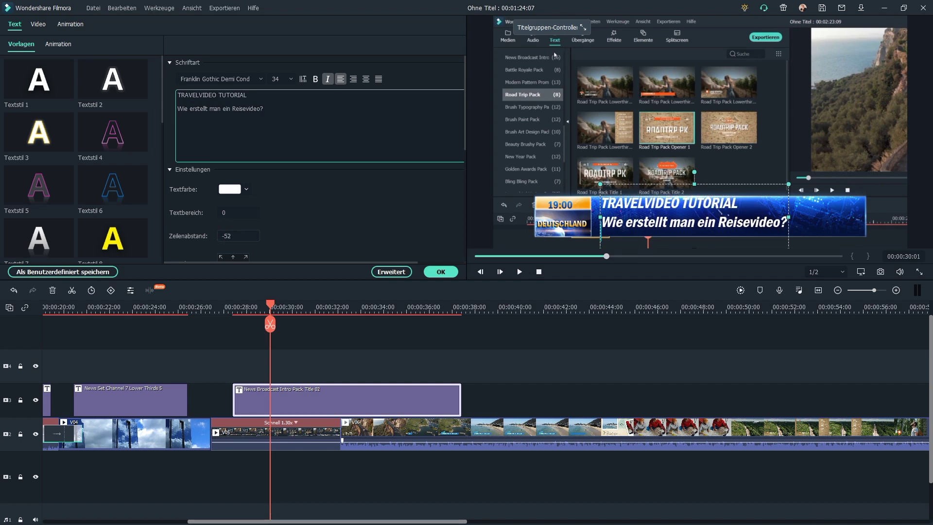
{"action": "left_click", "coordinate": [757, 183]}
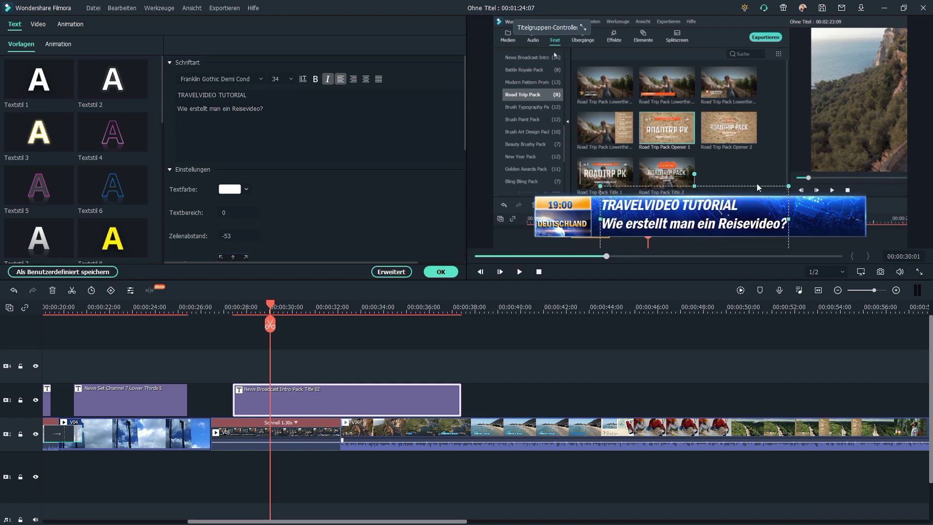
{"action": "left_click", "coordinate": [452, 274]}
Step: Add "News Broadcast Intro Pack Transition 1" between V04 and V05 on track 2
{"action": "left_click", "coordinate": [113, 26]}
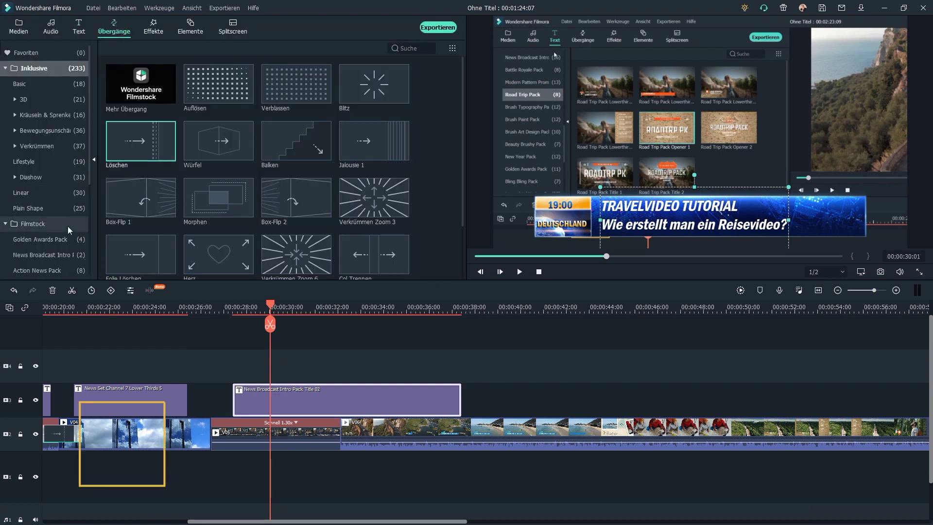
{"action": "left_click", "coordinate": [44, 255]}
{"action": "left_click_drag", "start_coordinate": [136, 100], "coordinate": [206, 436]}
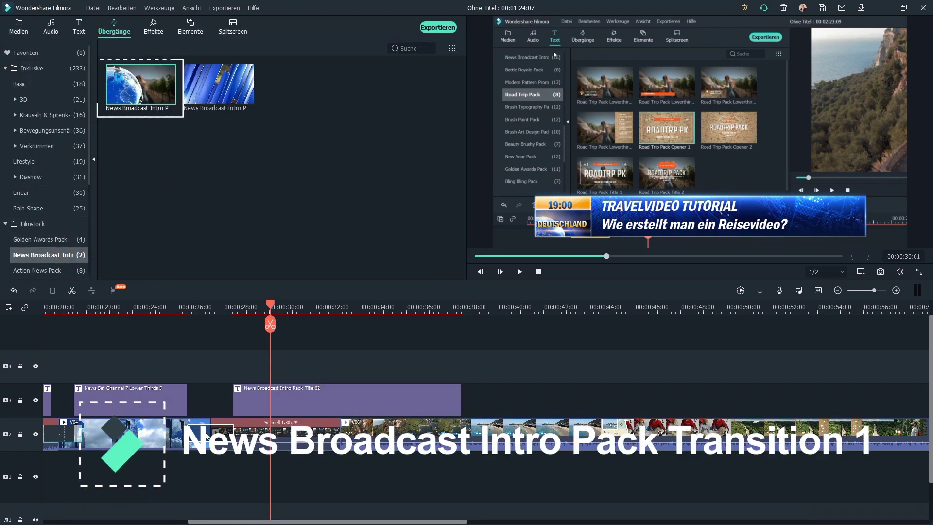
Step: Extend the start of V06 by about two seconds to bring back earlier road footage, and check the result
{"action": "left_click_drag", "start_coordinate": [188, 307], "coordinate": [384, 362]}
{"action": "left_click", "coordinate": [363, 431]}
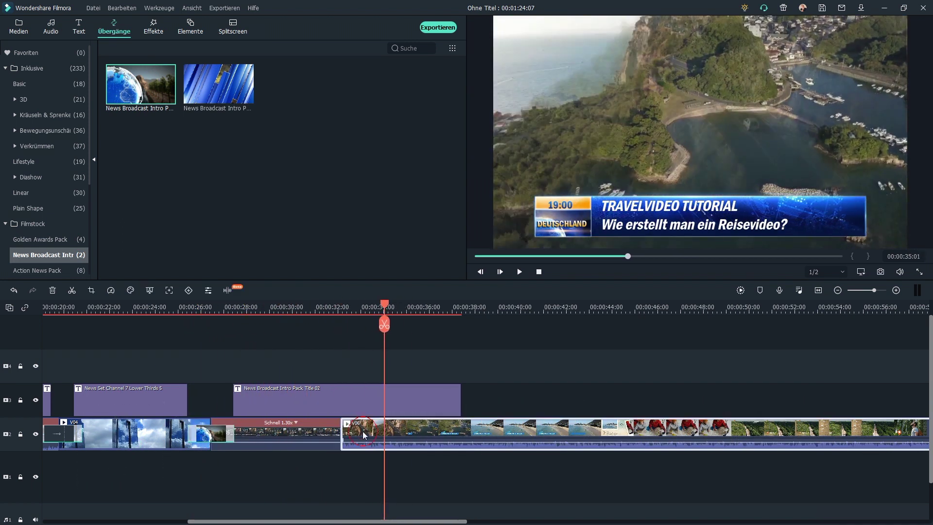
{"action": "left_click", "coordinate": [357, 311]}
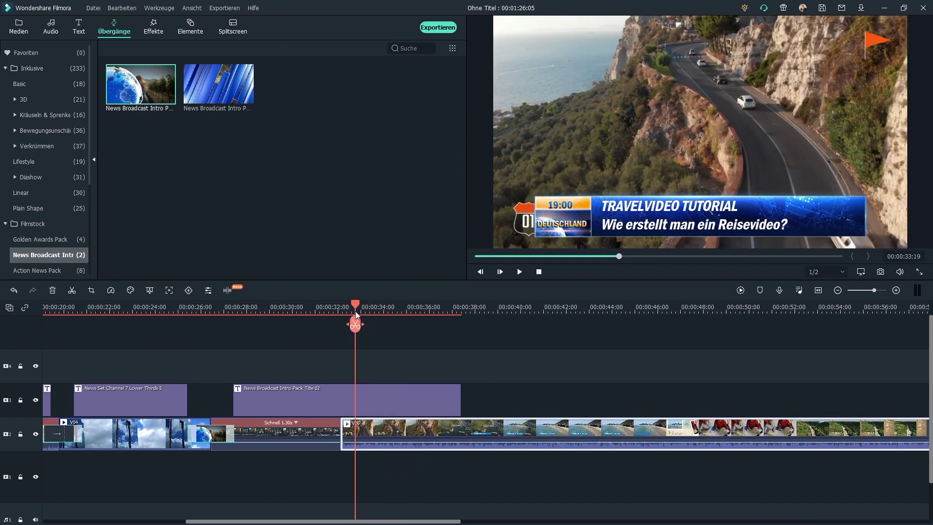
{"action": "left_click_drag", "start_coordinate": [367, 321], "coordinate": [430, 321]}
Step: Move News Broadcast Intro Pack Title 02 earlier to about 00:00:26:20 and trim V04's end to the same point
{"action": "left_click_drag", "start_coordinate": [303, 392], "coordinate": [263, 400]}
{"action": "left_click_drag", "start_coordinate": [207, 307], "coordinate": [262, 311]}
{"action": "left_click", "coordinate": [170, 433]}
{"action": "left_click_drag", "start_coordinate": [210, 448], "coordinate": [197, 447]}
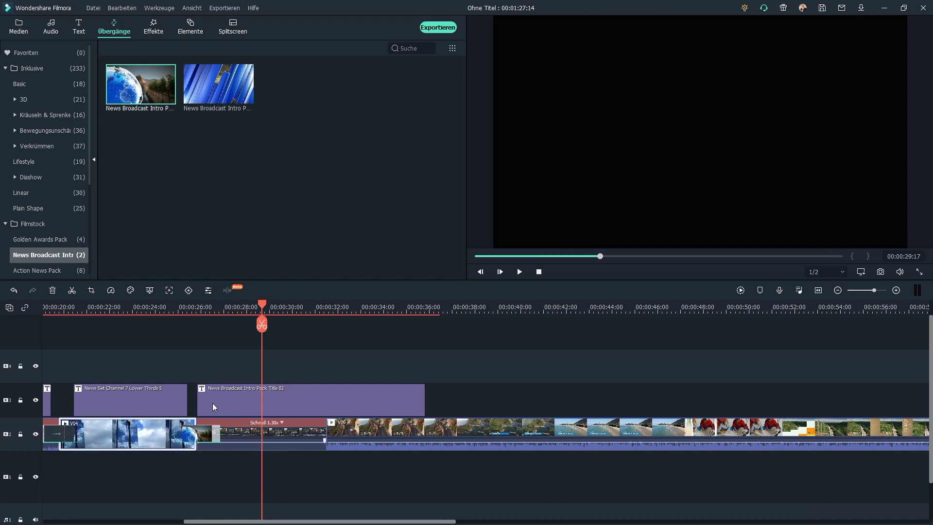
Step: Shift News Broadcast Intro Pack Title 02 slightly later, then split V06 at 00:00:38:08 and delete the footage after the cut
{"action": "left_click", "coordinate": [212, 403]}
{"action": "left_click_drag", "start_coordinate": [176, 311], "coordinate": [458, 349]}
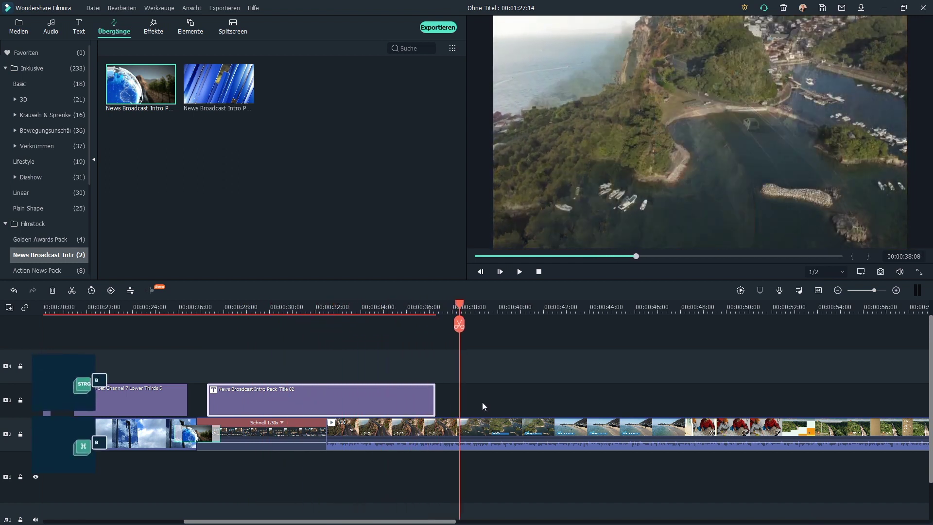
{"action": "left_click", "coordinate": [482, 423]}
{"action": "key", "text": "ctrl+b"}
{"action": "key", "text": "Delete"}
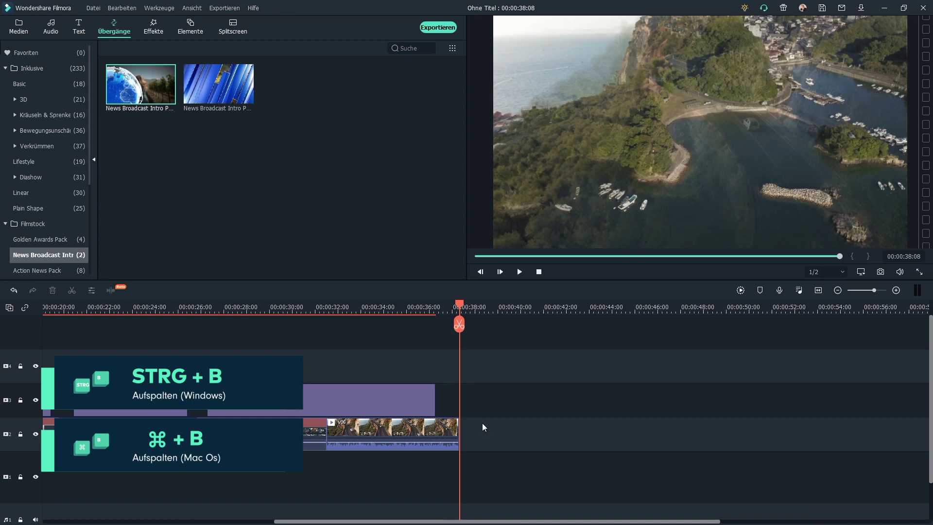
Step: Add V07 to track 2 directly after V06
{"action": "left_click", "coordinate": [18, 30]}
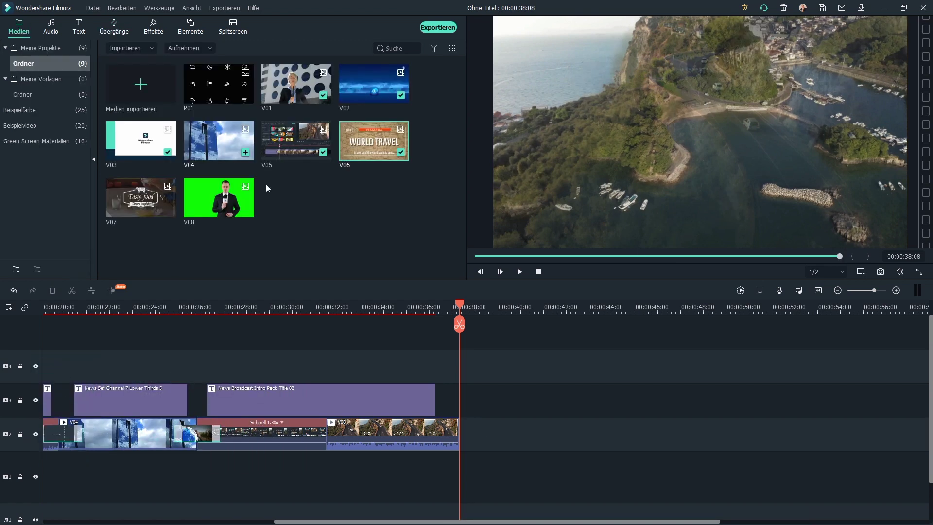
{"action": "left_click_drag", "start_coordinate": [139, 210], "coordinate": [472, 426]}
{"action": "scroll", "coordinate": [502, 505], "scroll_direction": "right", "scroll_amount": 5}
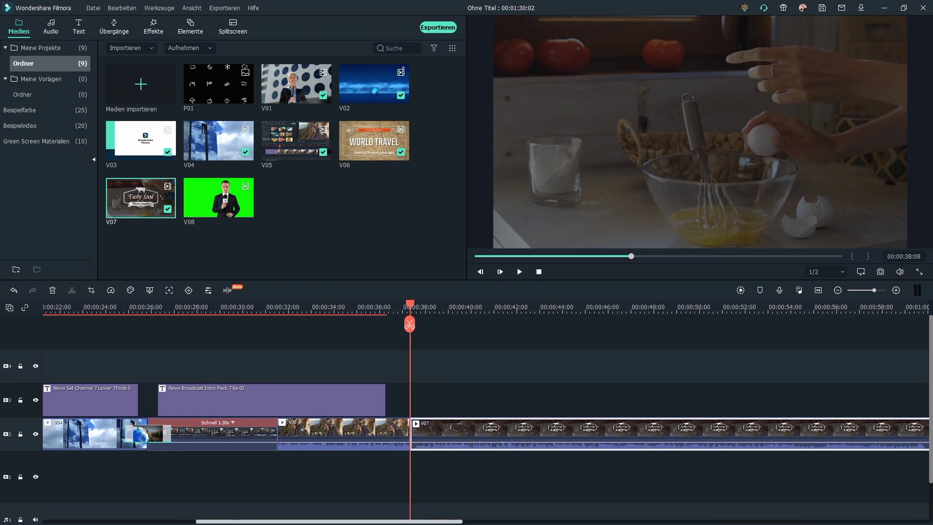
Step: Split V07 at 00:01:09:22, at the Chocolate Banana Crepe scene, and delete the part before the cut
{"action": "left_click", "coordinate": [440, 307]}
{"action": "left_click", "coordinate": [501, 307]}
{"action": "left_click_drag", "start_coordinate": [495, 521], "coordinate": [683, 521]}
{"action": "left_click_drag", "start_coordinate": [309, 311], "coordinate": [424, 321]}
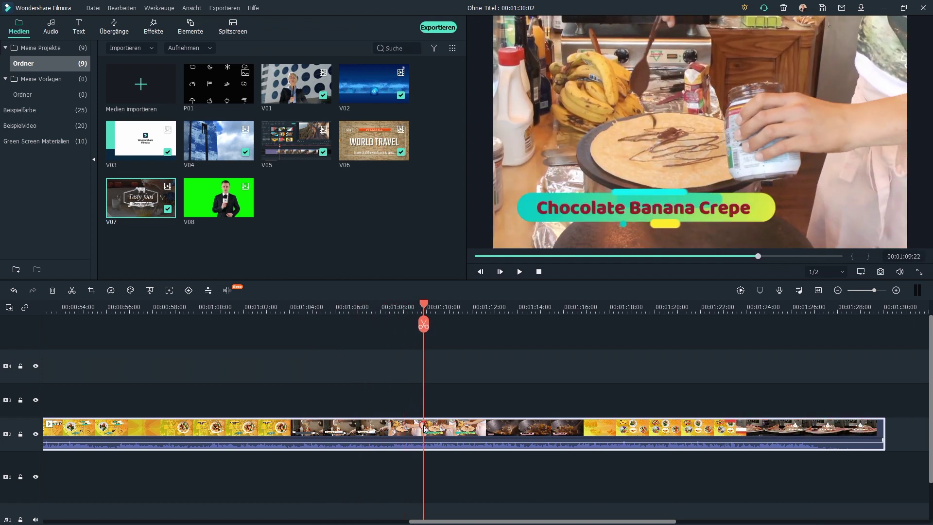
{"action": "key", "text": "ctrl+b"}
{"action": "left_click", "coordinate": [396, 427]}
{"action": "key", "text": "Delete"}
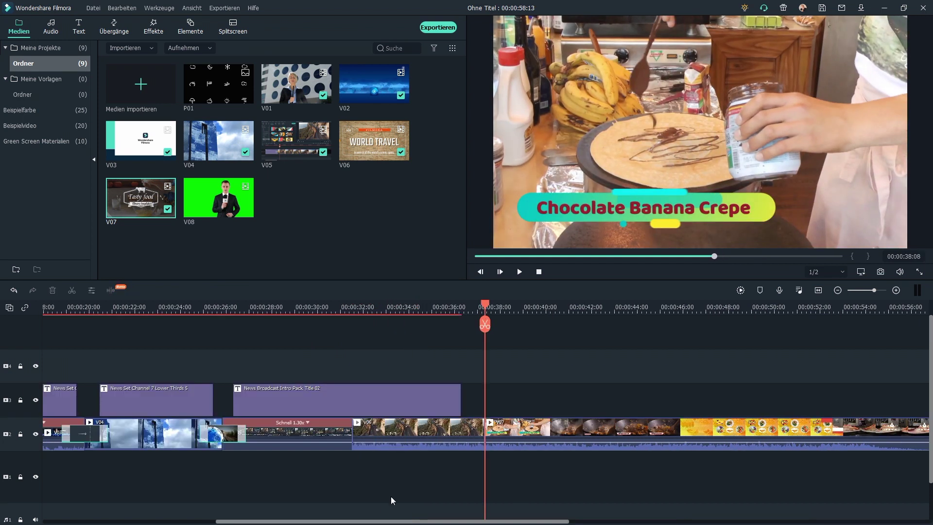
Step: Add News Set Channel 7 Lower Thirds 3 from the Channel 7 Pack to track 3, just after V07's start
{"action": "left_click_drag", "start_coordinate": [505, 522], "coordinate": [560, 521]}
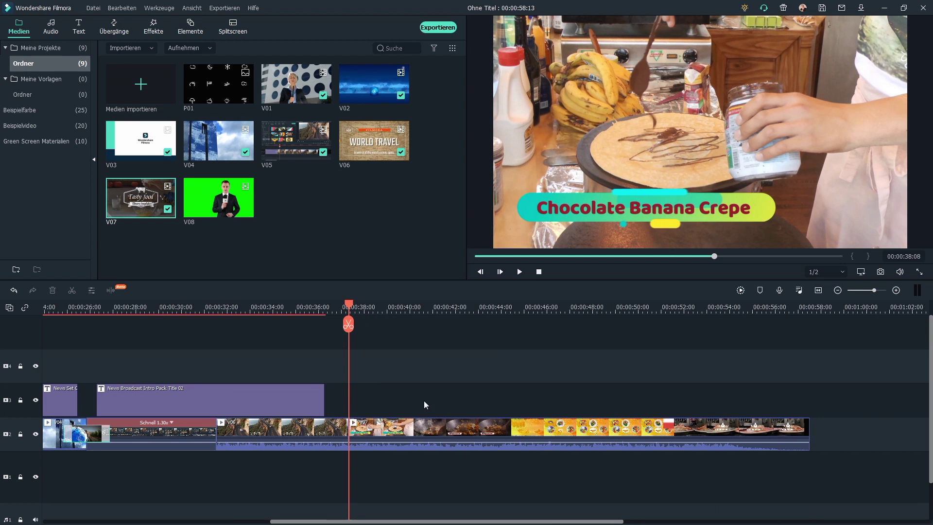
{"action": "left_click", "coordinate": [79, 28]}
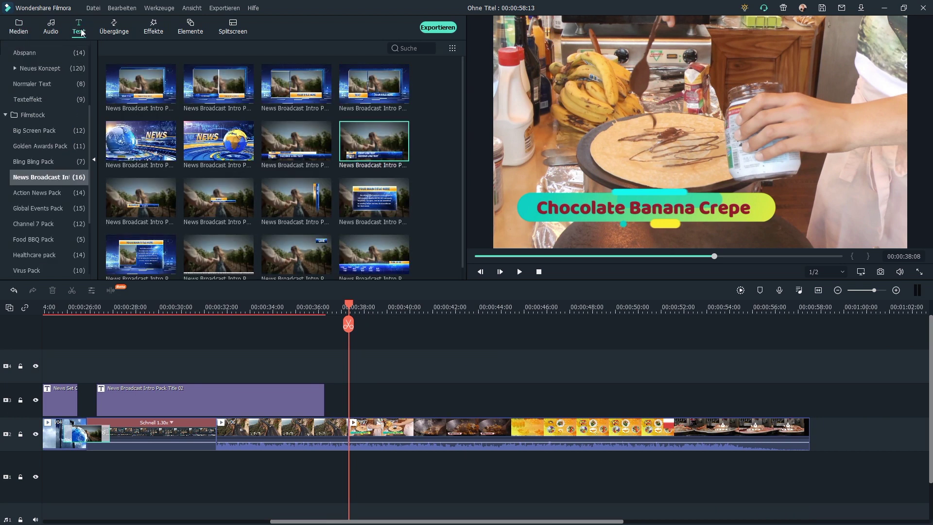
{"action": "left_click", "coordinate": [46, 224]}
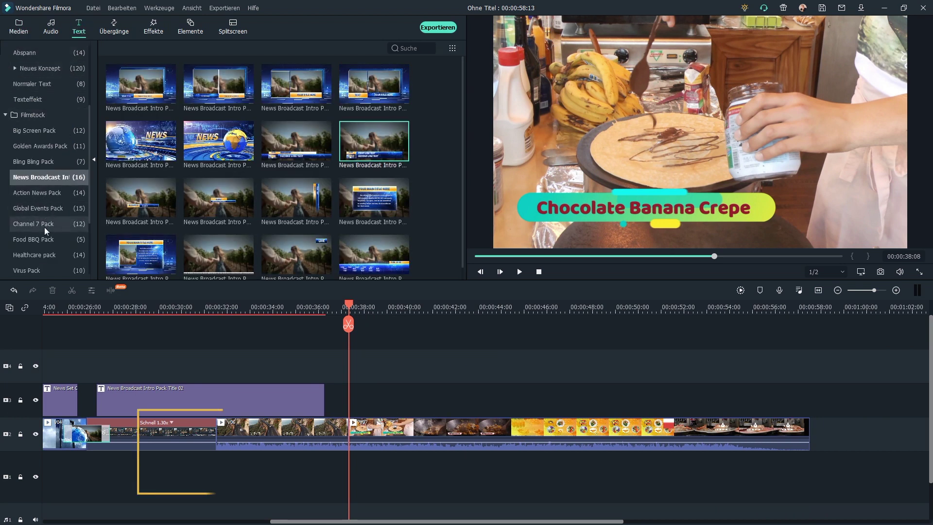
{"action": "left_click_drag", "start_coordinate": [287, 100], "coordinate": [363, 384]}
Step: Set the lower third's label to "Nachrichtensendung" and its headline to "KOCHVIDEOS DREHEN", aligning both at the banner's left margin
{"action": "left_click_drag", "start_coordinate": [378, 311], "coordinate": [400, 311]}
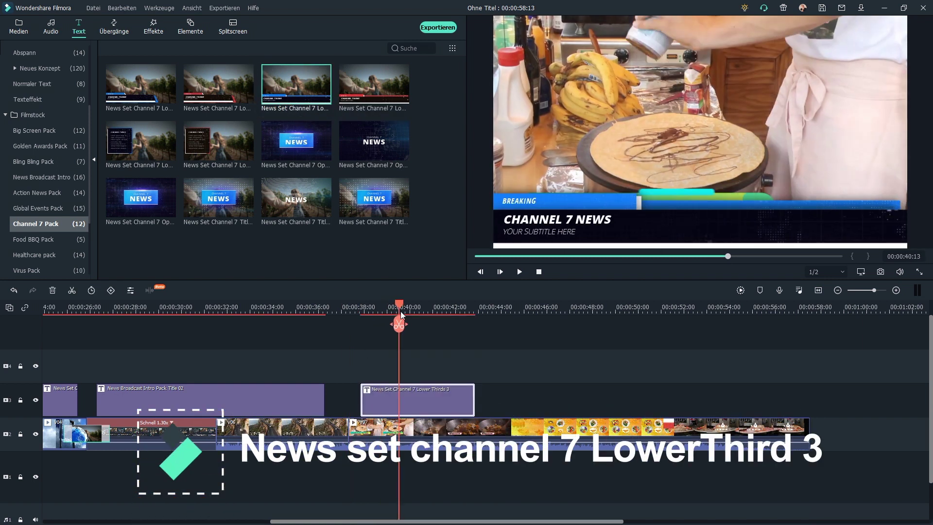
{"action": "double_click", "coordinate": [411, 399]}
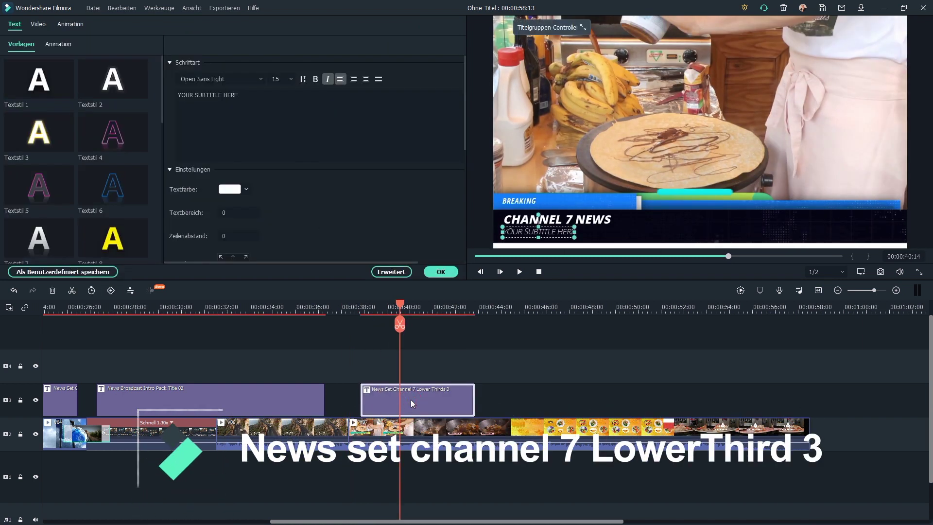
{"action": "left_click", "coordinate": [520, 200]}
{"action": "double_click", "coordinate": [198, 95]}
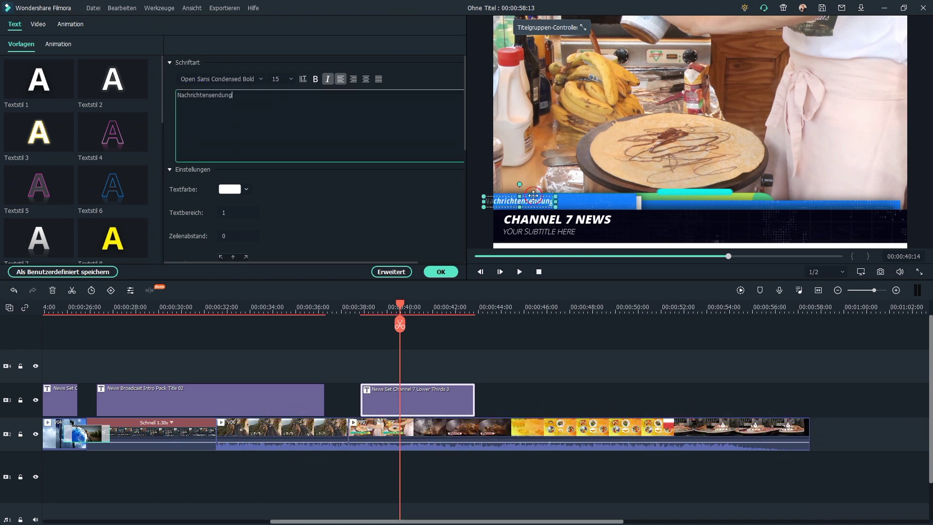
{"action": "left_click", "coordinate": [544, 222]}
{"action": "double_click", "coordinate": [211, 95]}
{"action": "key", "text": "ctrl+a"}
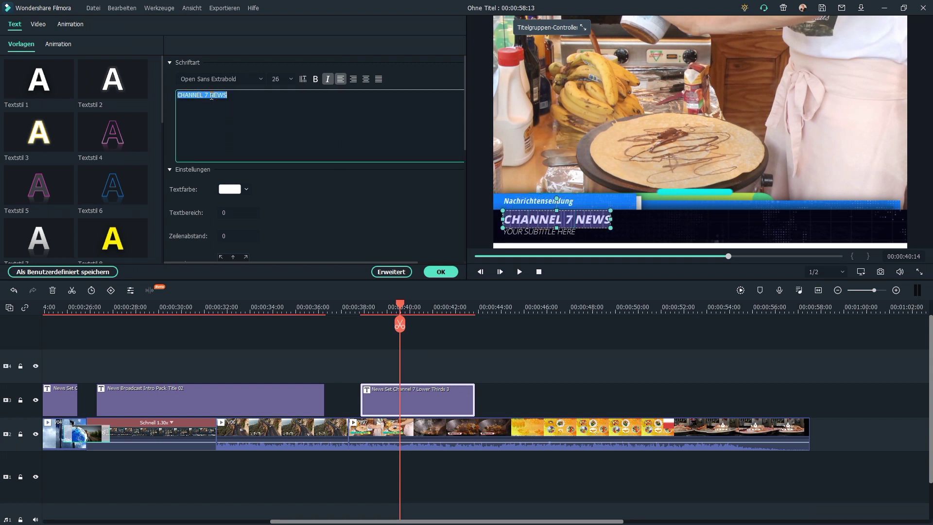
{"action": "type", "text": "KOCHVIDEOS DREHEN"}
{"action": "left_click_drag", "start_coordinate": [561, 216], "coordinate": [571, 214]}
Step: Set the lower third's subtitle to "Kochvideos selber erstellen", align it beneath the headline and apply the title changes
{"action": "left_click", "coordinate": [545, 233]}
{"action": "triple_click", "coordinate": [210, 95]}
{"action": "type", "text": "Kochvideos selber erstellen"}
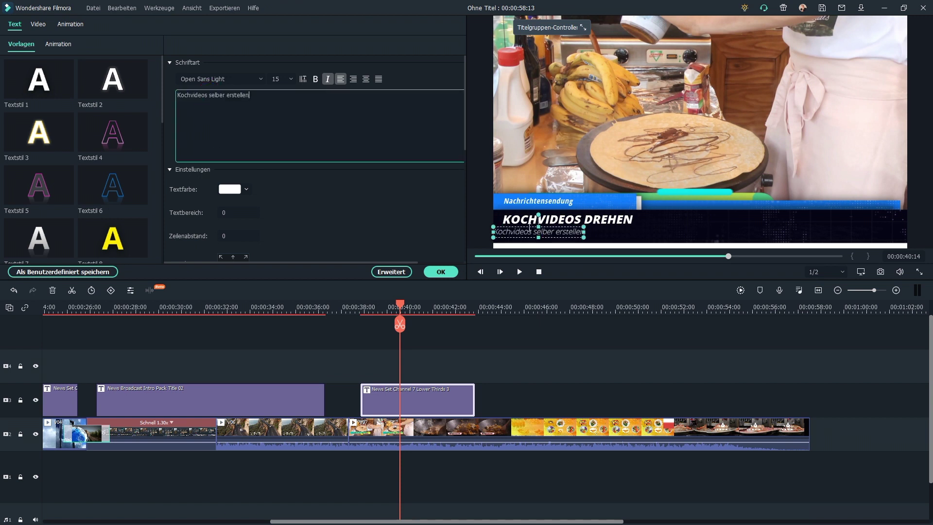
{"action": "left_click_drag", "start_coordinate": [528, 226], "coordinate": [530, 229]}
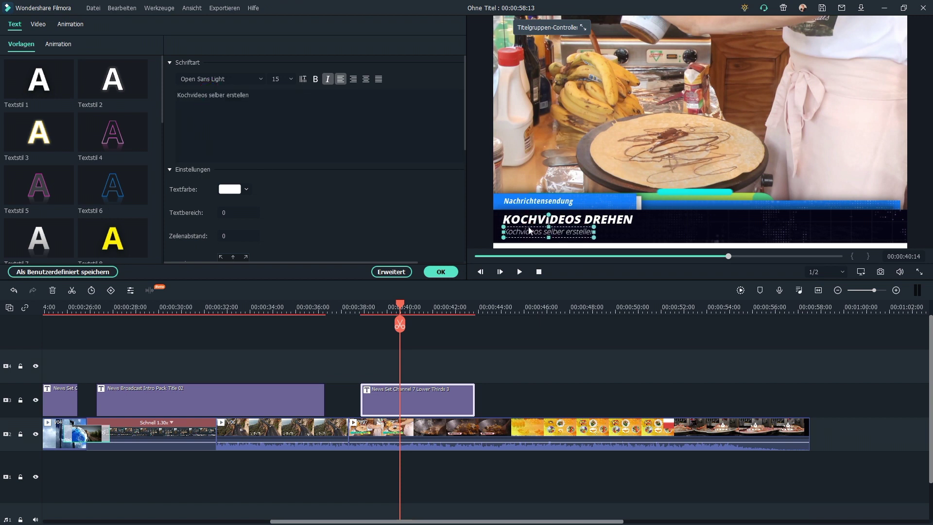
{"action": "left_click", "coordinate": [441, 272]}
Step: Add the red transition from the Global Events Pack between V06 and V07, and trim V06's end to 00:00:38:02
{"action": "left_click", "coordinate": [117, 30]}
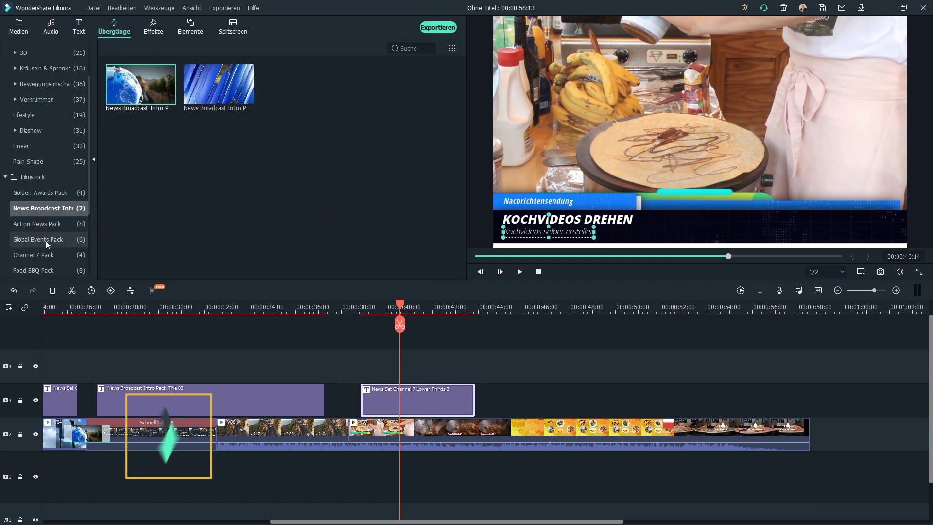
{"action": "left_click", "coordinate": [45, 241]}
{"action": "left_click_drag", "start_coordinate": [231, 146], "coordinate": [342, 447]}
{"action": "left_click", "coordinate": [315, 430]}
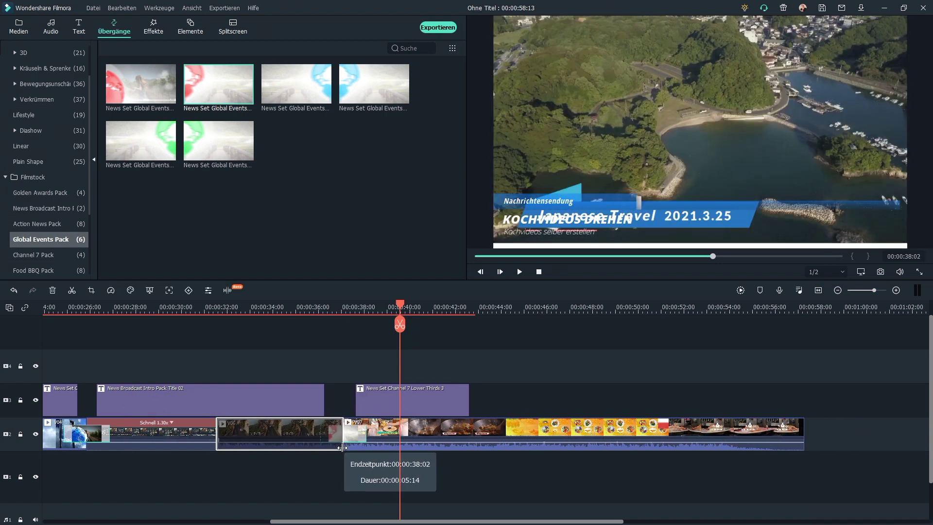
Step: Split V07 at 00:00:46:09, delete the footage after the cut, and shift the Channel 7 lower third slightly later
{"action": "left_click", "coordinate": [313, 300]}
{"action": "left_click_drag", "start_coordinate": [313, 300], "coordinate": [532, 343]}
{"action": "left_click", "coordinate": [531, 425]}
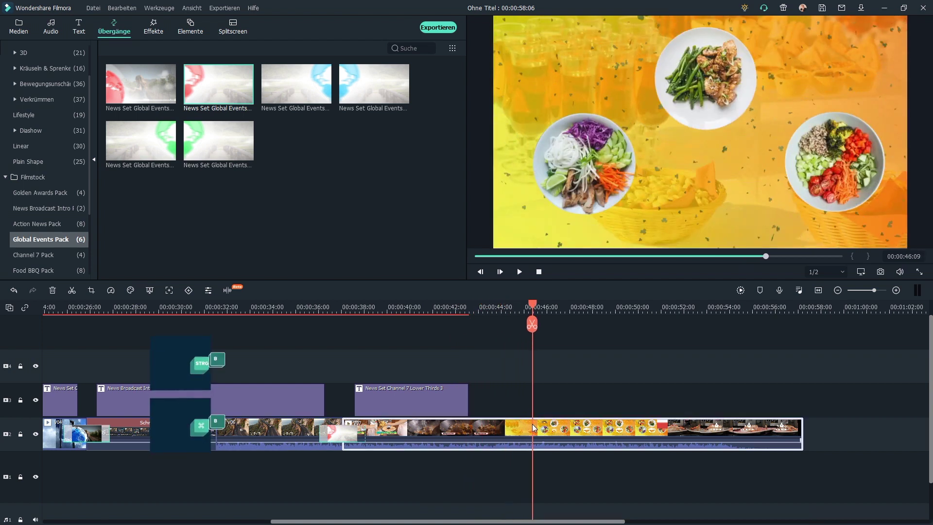
{"action": "key", "text": "ctrl+b"}
{"action": "left_click", "coordinate": [558, 427]}
{"action": "key", "text": "Delete"}
{"action": "left_click_drag", "start_coordinate": [344, 430], "coordinate": [394, 404]}
Step: Set V07 to a custom speed of 1.30x and extend its end to 00:00:44:17
{"action": "left_click_drag", "start_coordinate": [337, 310], "coordinate": [495, 332]}
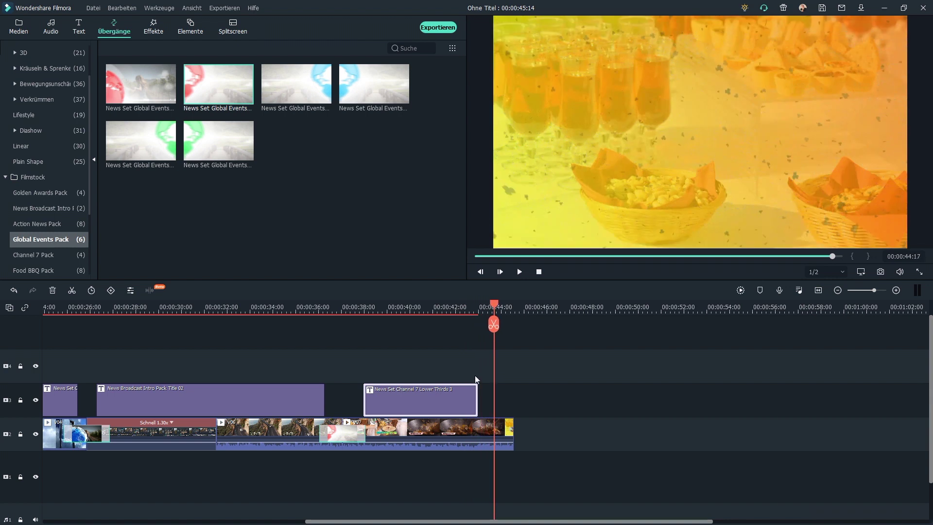
{"action": "left_click", "coordinate": [438, 430]}
{"action": "left_click", "coordinate": [111, 289]}
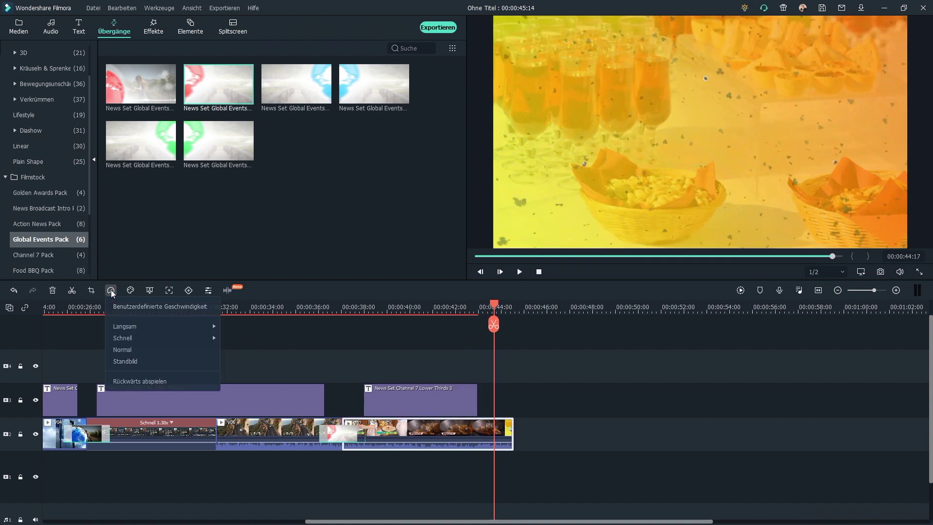
{"action": "left_click", "coordinate": [177, 305]}
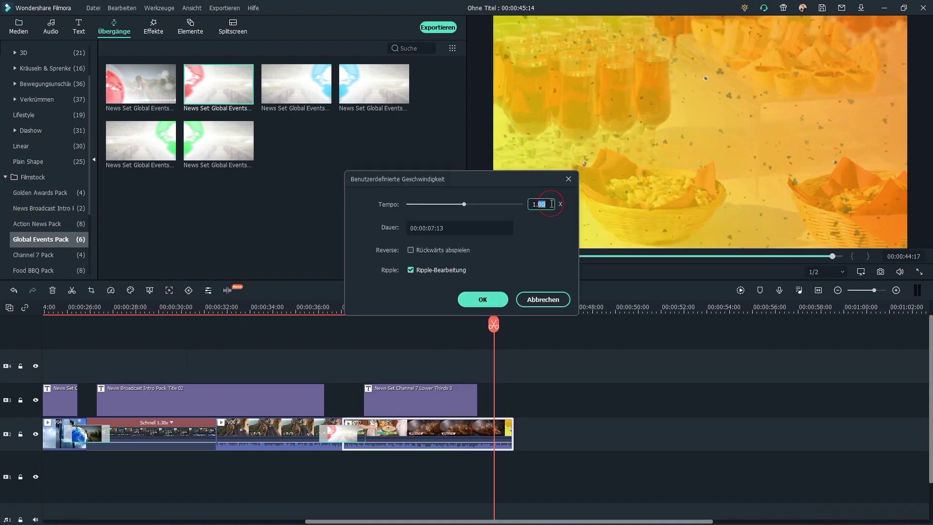
{"action": "left_click", "coordinate": [497, 300]}
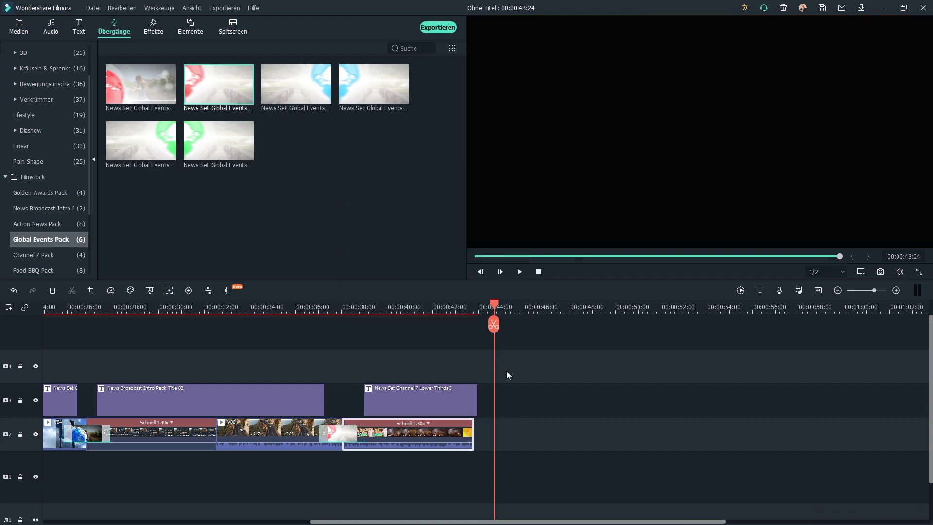
{"action": "left_click_drag", "start_coordinate": [476, 434], "coordinate": [493, 434]}
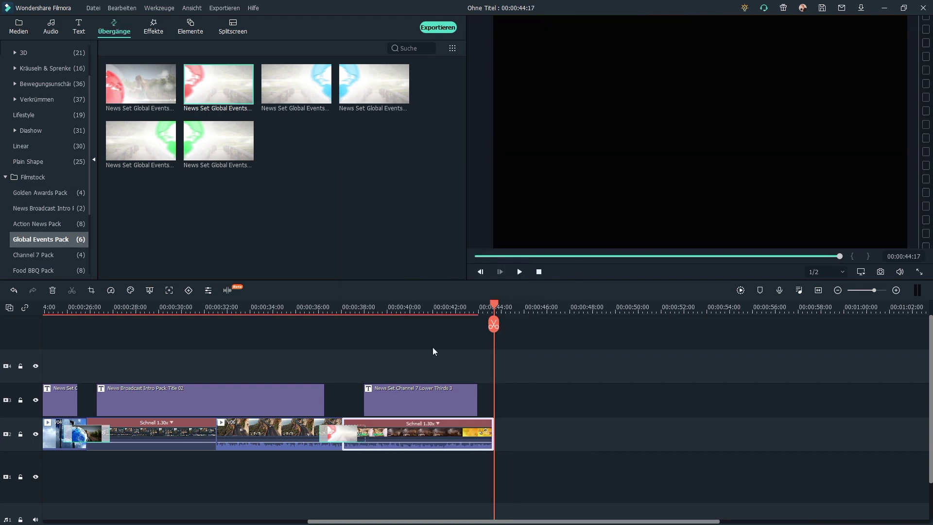
{"action": "left_click_drag", "start_coordinate": [415, 310], "coordinate": [484, 315]}
Step: Add the green screen presenter clip V08 to track 2 directly after V07
{"action": "left_click", "coordinate": [22, 30]}
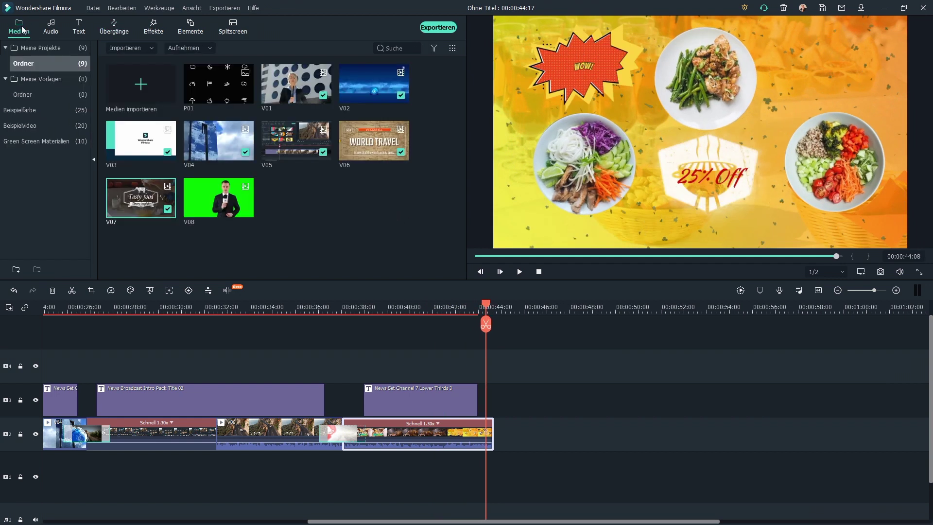
{"action": "left_click_drag", "start_coordinate": [245, 209], "coordinate": [505, 433]}
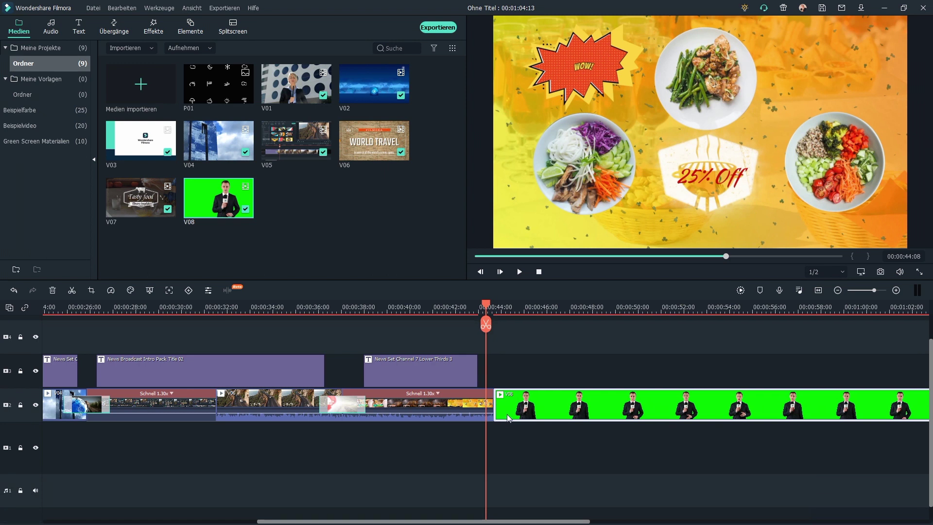
{"action": "left_click", "coordinate": [522, 313]}
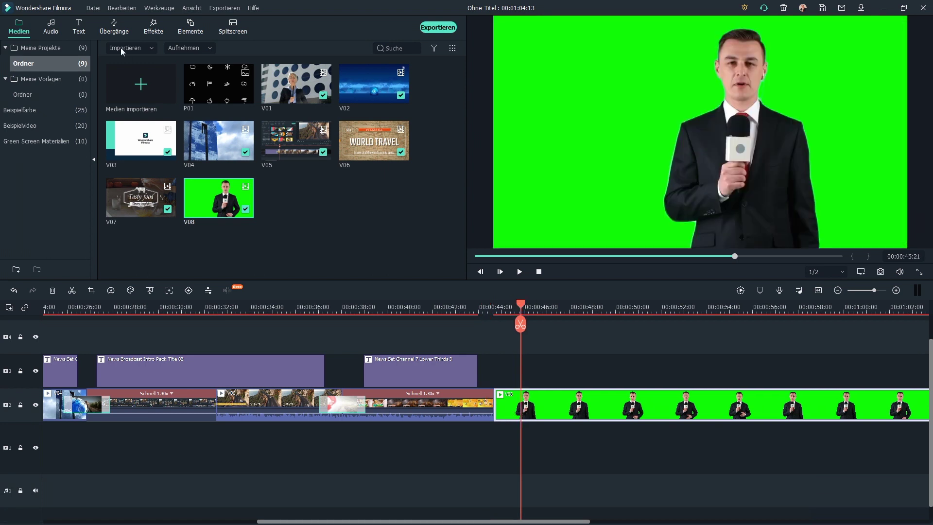
Step: Add News Set Channel 7 Opener 2 to track 1, beneath the start of V08
{"action": "left_click", "coordinate": [81, 31]}
{"action": "left_click_drag", "start_coordinate": [374, 141], "coordinate": [543, 449]}
{"action": "left_click_drag", "start_coordinate": [524, 304], "coordinate": [541, 310]}
Step: Key out V08's green background with offset 10, tolerance 55 and soft edges 0.19, and set the clip's X position to -295.0
{"action": "double_click", "coordinate": [552, 405]}
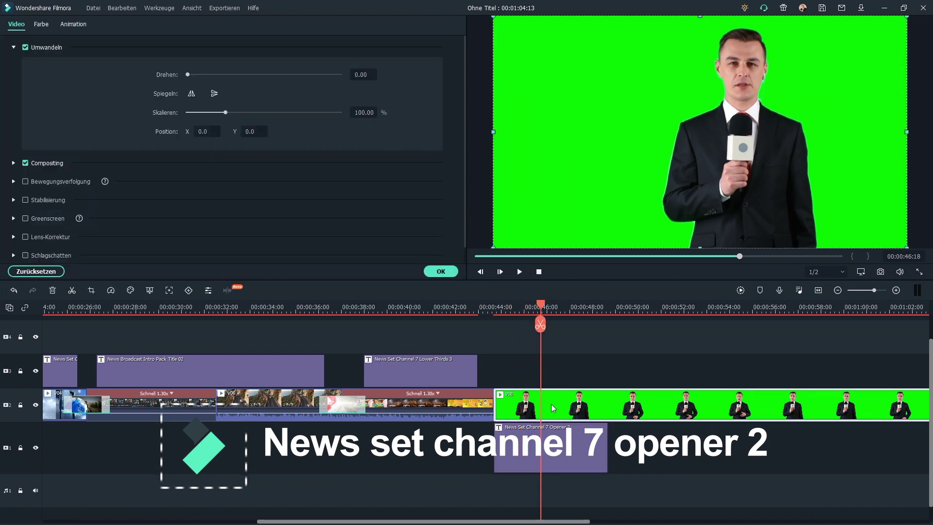
{"action": "scroll", "coordinate": [39, 209], "scroll_direction": "down", "scroll_amount": 1}
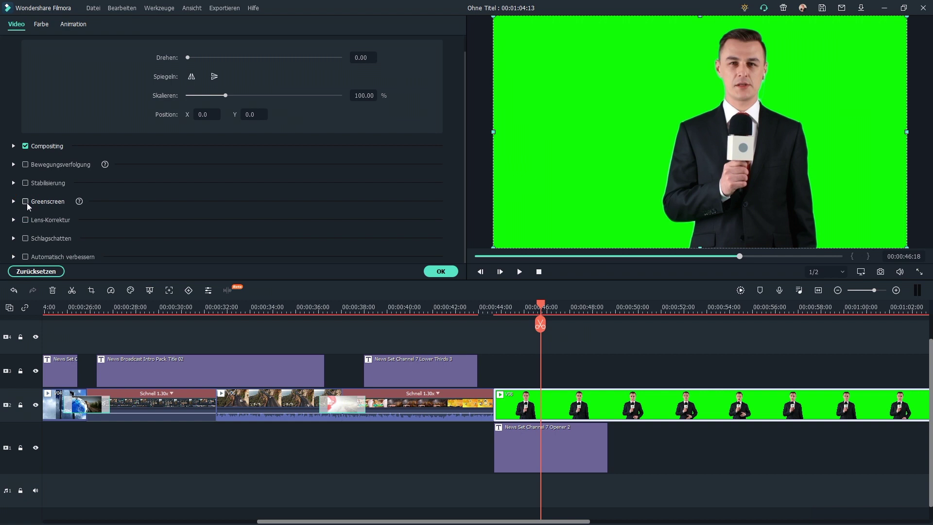
{"action": "left_click", "coordinate": [26, 203]}
{"action": "scroll", "coordinate": [170, 232], "scroll_direction": "down", "scroll_amount": 3}
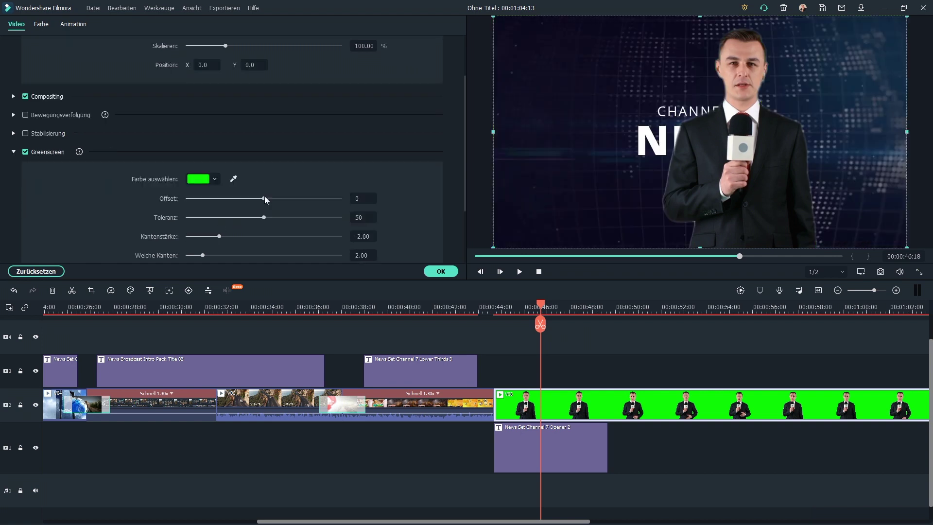
{"action": "scroll", "coordinate": [274, 197], "scroll_direction": "down", "scroll_amount": 2}
{"action": "left_click_drag", "start_coordinate": [263, 167], "coordinate": [268, 188]}
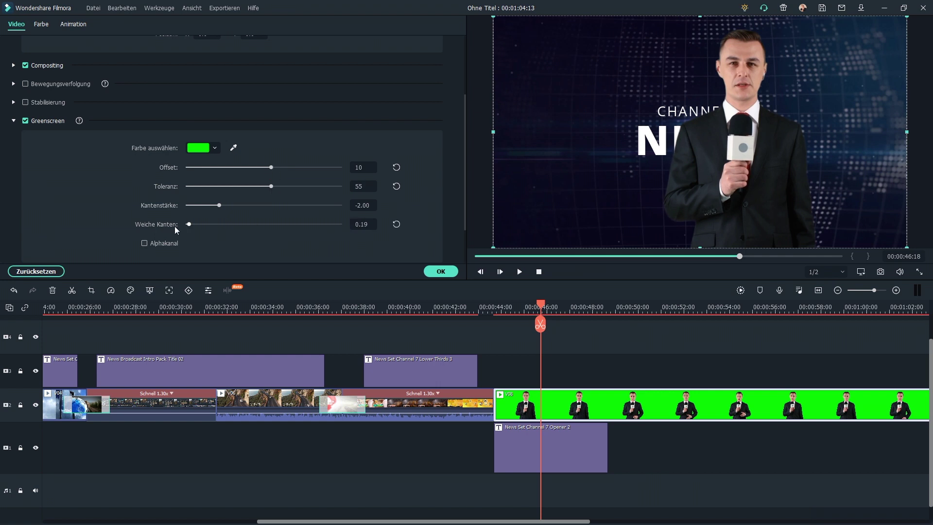
{"action": "scroll", "coordinate": [75, 149], "scroll_direction": "up", "scroll_amount": 6}
{"action": "left_click_drag", "start_coordinate": [207, 131], "coordinate": [138, 131]}
Step: Remove the "CHANNEL 7" text line from News Set Channel 7 Opener 2
{"action": "left_click", "coordinate": [558, 454]}
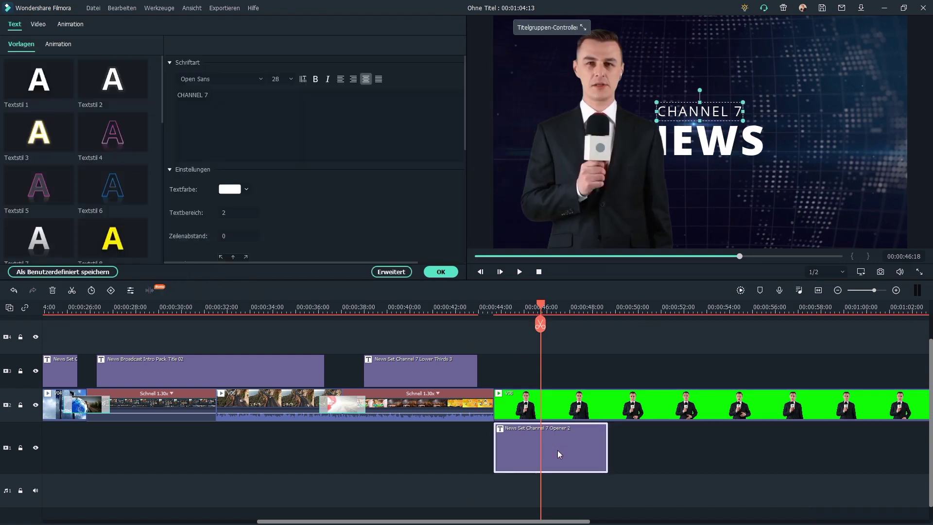
{"action": "left_click", "coordinate": [208, 97]}
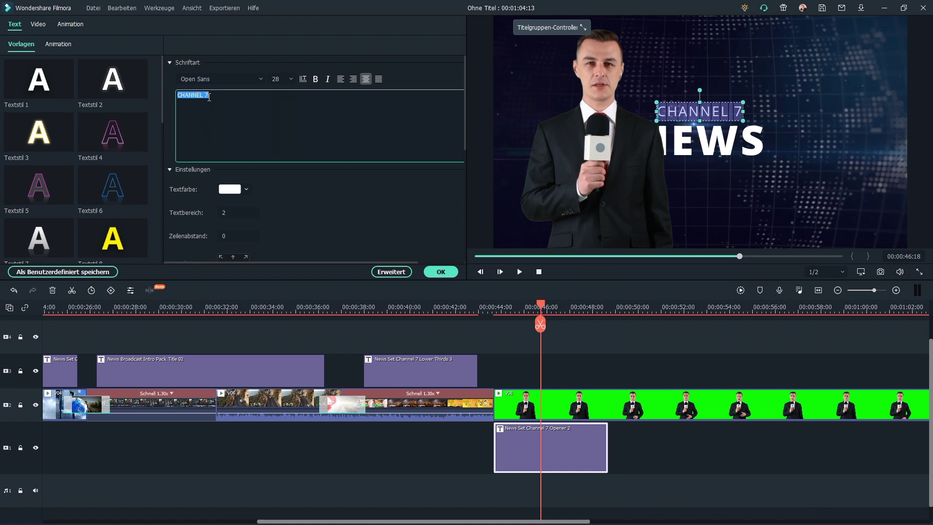
{"action": "key", "text": "BackSpace"}
Step: Hide track 2 while moving the opener's "NEWS" text into the right half of the frame, and show the track again
{"action": "left_click", "coordinate": [518, 407]}
{"action": "left_click", "coordinate": [36, 404]}
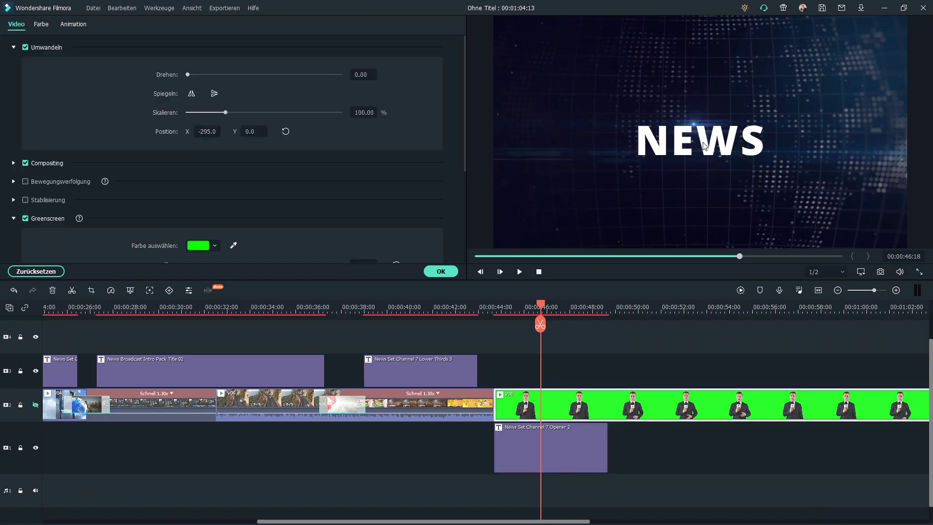
{"action": "left_click", "coordinate": [575, 440]}
{"action": "left_click", "coordinate": [712, 145]}
{"action": "left_click_drag", "start_coordinate": [699, 144], "coordinate": [812, 127]}
{"action": "left_click", "coordinate": [35, 405]}
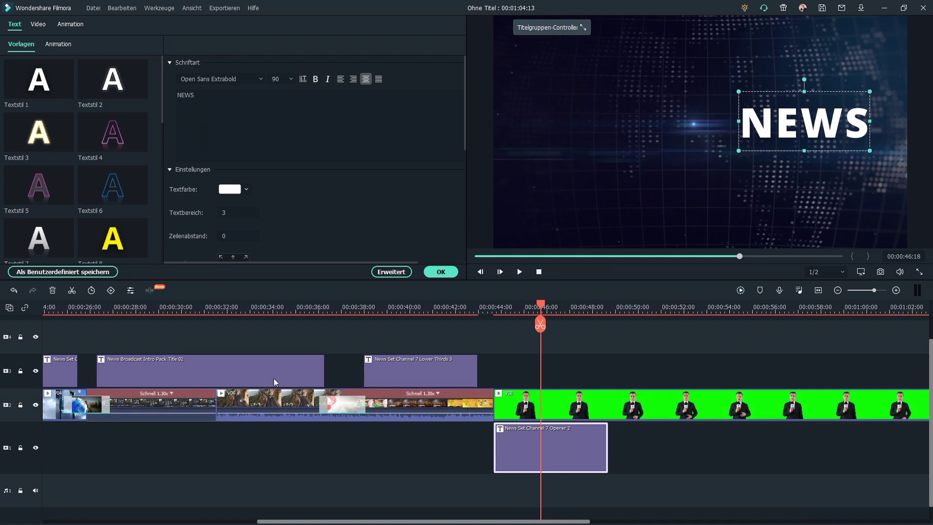
Step: Replace the opener's "NEWS" text with "WETTER"
{"action": "double_click", "coordinate": [194, 92]}
{"action": "type", "text": "WETTER"}
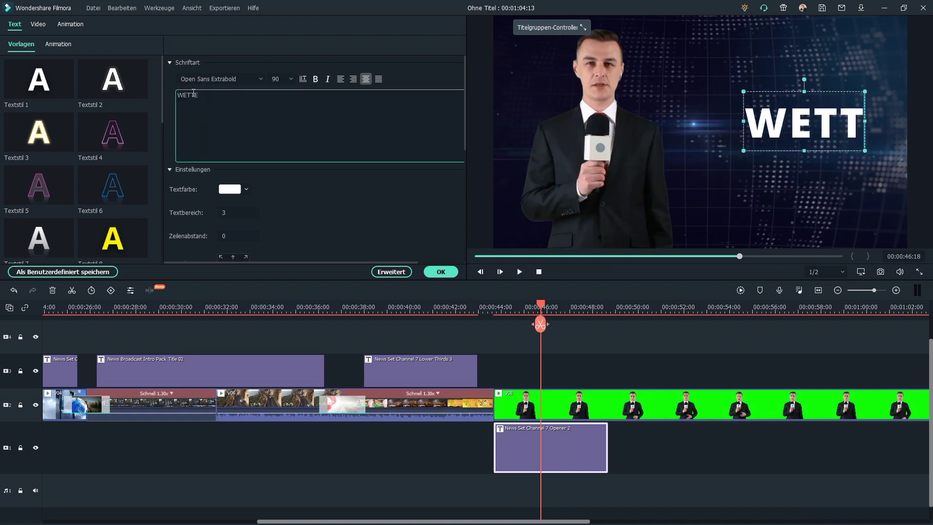
Step: Confirm the opener's text edit and add News Broadcast Intro Pack Title 10 to track 3 near the start of V08
{"action": "left_click", "coordinate": [931, 160]}
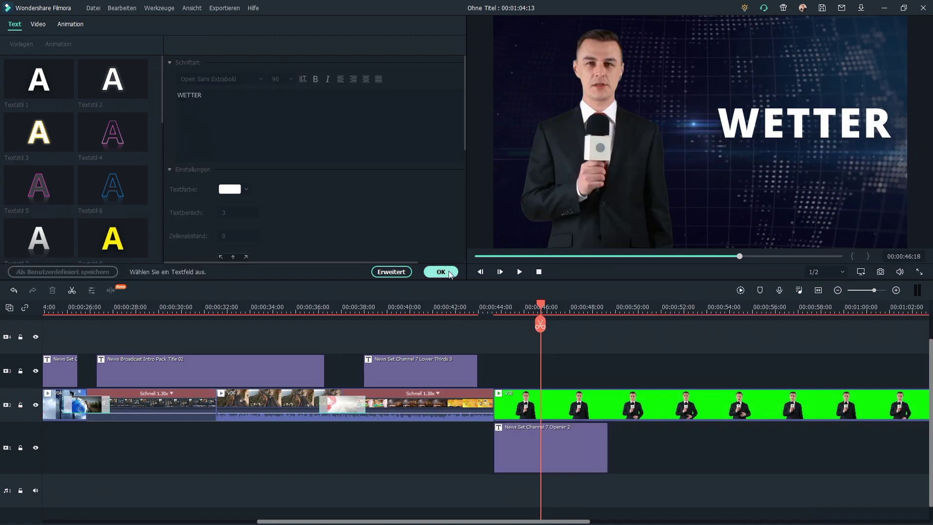
{"action": "left_click", "coordinate": [446, 271]}
{"action": "left_click", "coordinate": [62, 181]}
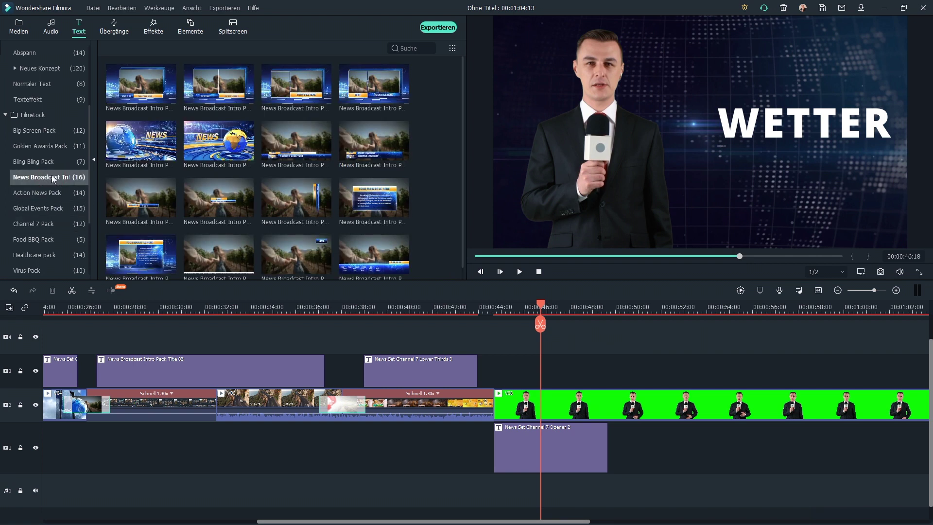
{"action": "left_click_drag", "start_coordinate": [381, 249], "coordinate": [509, 380]}
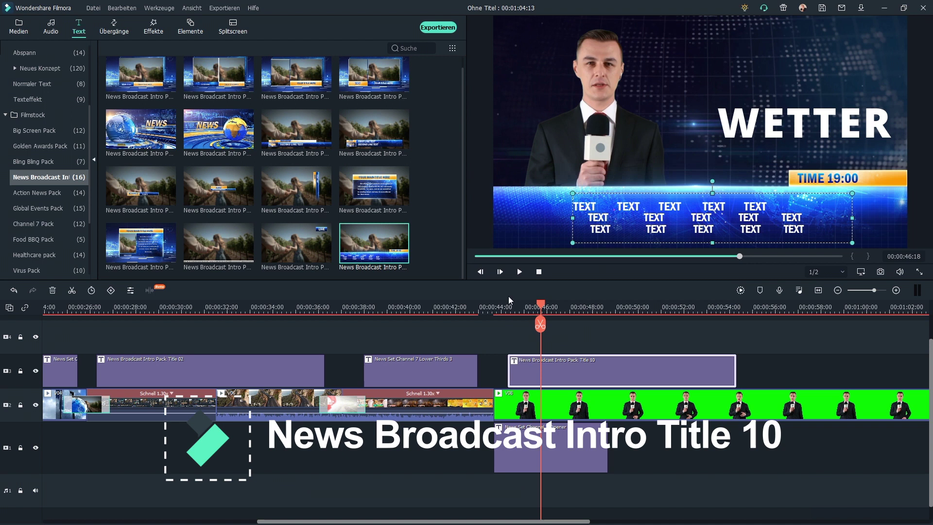
Step: Move the "WETTER" text of News Set Channel 7 Opener 2 higher in the frame, keeping it horizontally in place
{"action": "left_click_drag", "start_coordinate": [544, 309], "coordinate": [558, 307]}
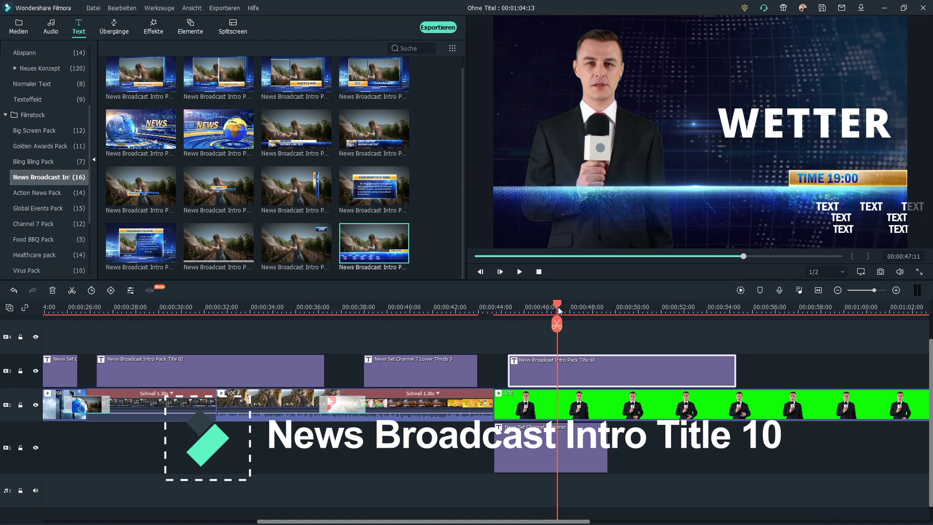
{"action": "left_click", "coordinate": [578, 452]}
{"action": "double_click", "coordinate": [578, 452]}
{"action": "left_click", "coordinate": [829, 117]}
{"action": "left_click_drag", "start_coordinate": [829, 118], "coordinate": [828, 88]}
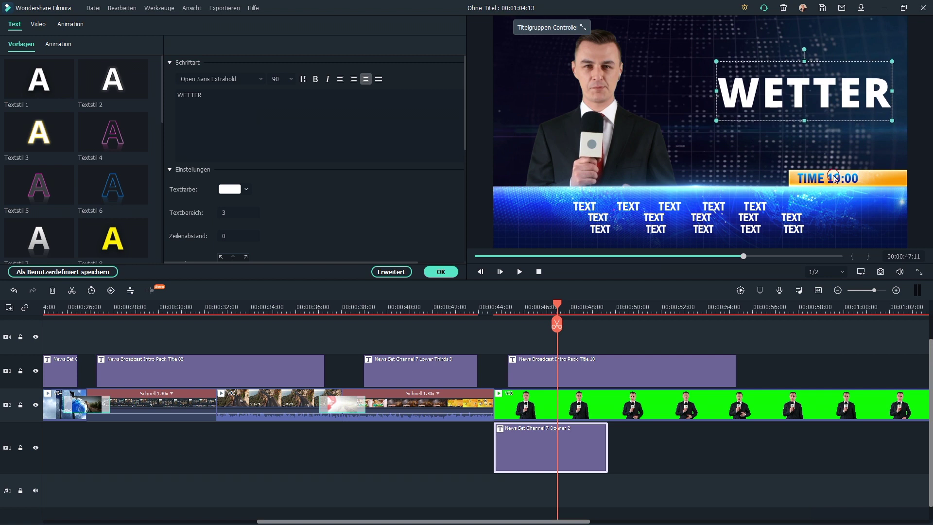
Step: Replace Title 10's time with "23:00 UHR" and its first-row placeholders with BERLIN, HUMBRUG, MUNICH, COLOGNE and STUTTGART
{"action": "left_click", "coordinate": [828, 178]}
{"action": "left_click", "coordinate": [194, 94]}
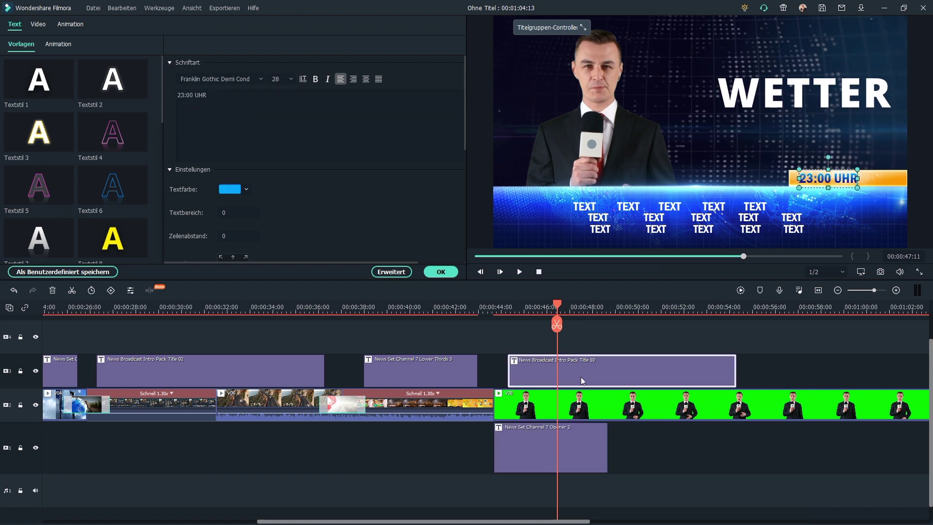
{"action": "left_click", "coordinate": [589, 206]}
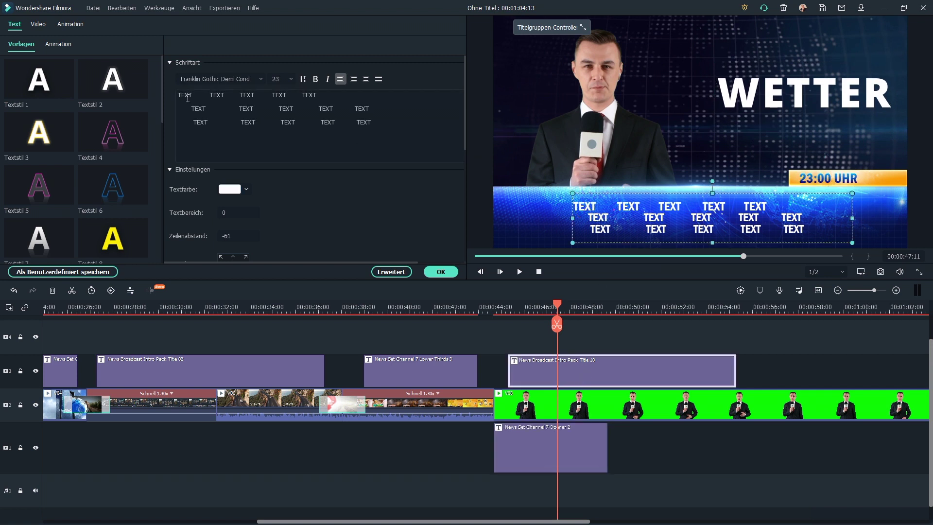
{"action": "double_click", "coordinate": [186, 95]}
{"action": "type", "text": "BERLIN"}
{"action": "double_click", "coordinate": [222, 95]}
{"action": "type", "text": "HUMBRUG"}
{"action": "double_click", "coordinate": [265, 95]}
{"action": "type", "text": "MUNICH COLOGNE "}
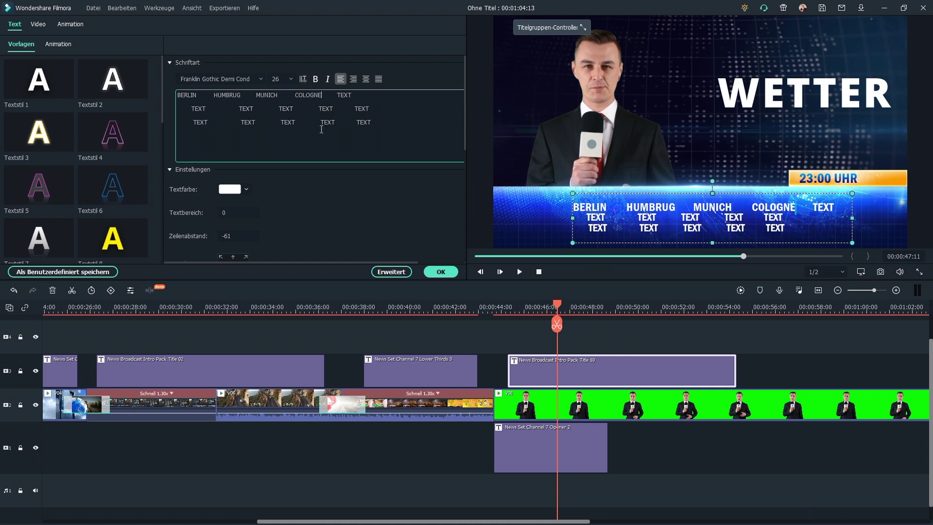
{"action": "type", "text": "STUTTGART "}
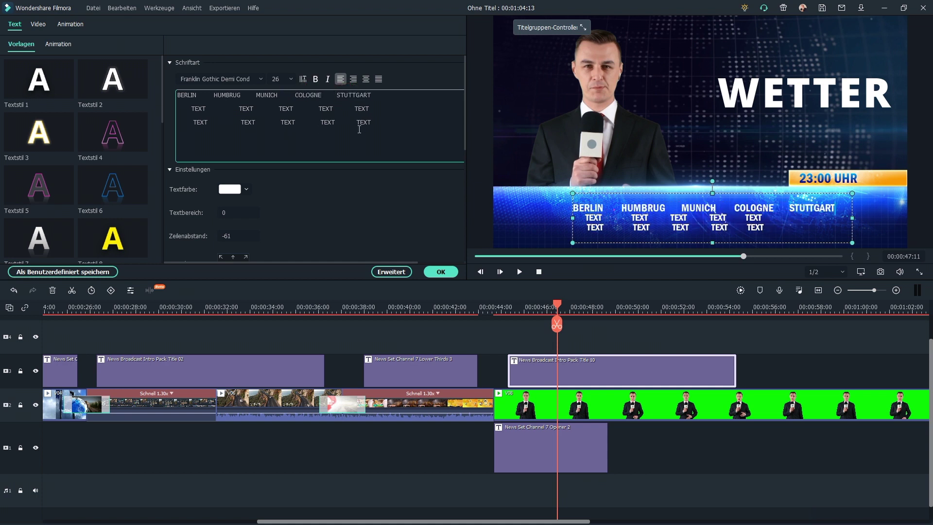
{"action": "type", "text": "-10"}
Step: Replace the temperature placeholders with -10, -12, -15, 5, -13 in the second row and 2, 3, 0, 3, -1 in the third
{"action": "double_click", "coordinate": [200, 122]}
{"action": "type", "text": "2"}
{"action": "double_click", "coordinate": [243, 109]}
{"action": "type", "text": "-12"}
{"action": "double_click", "coordinate": [232, 123]}
{"action": "type", "text": "3"}
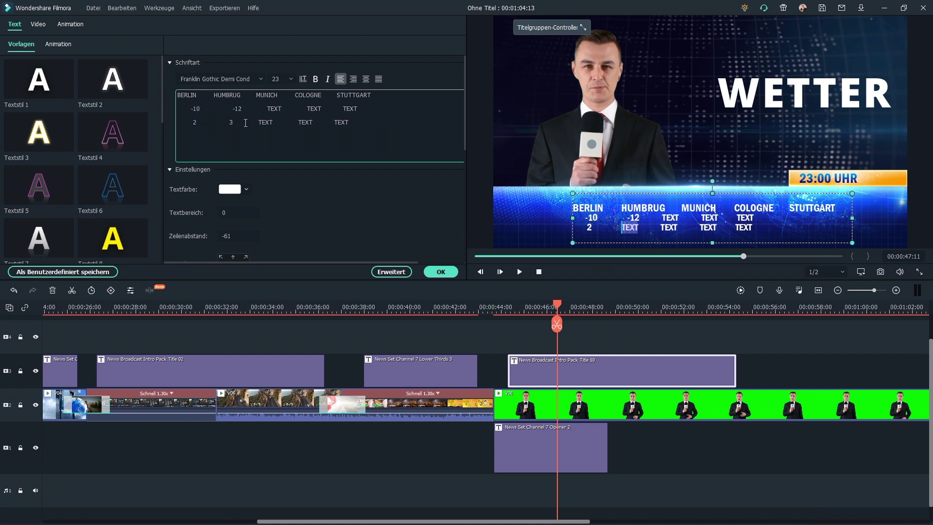
{"action": "double_click", "coordinate": [275, 108]}
{"action": "type", "text": "-15"}
{"action": "type", "text": "0"}
{"action": "double_click", "coordinate": [314, 109]}
{"action": "type", "text": "5"}
{"action": "double_click", "coordinate": [292, 122]}
{"action": "type", "text": "3 -1"}
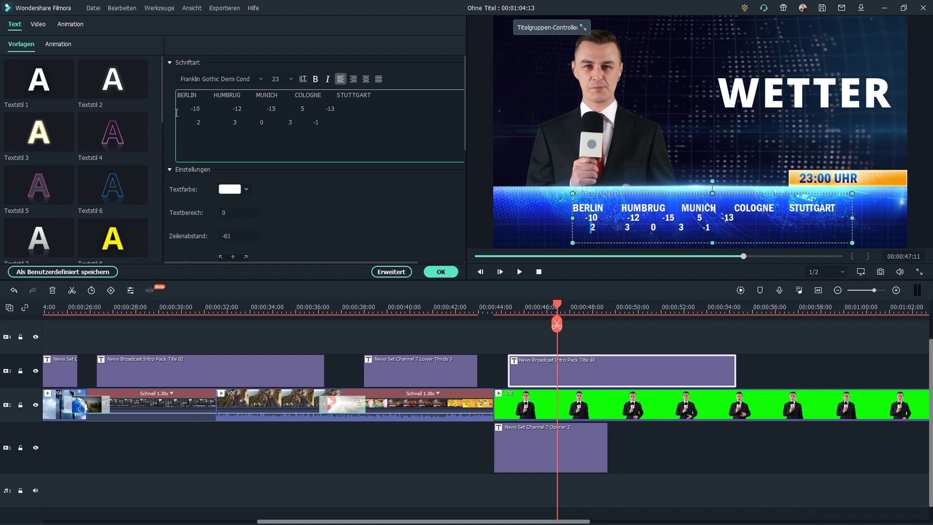
Step: Space the temperature values so they sit beneath their cities, set the line spacing to -37 and confirm the title
{"action": "left_click", "coordinate": [190, 108]}
{"action": "left_click", "coordinate": [197, 122]}
{"action": "left_click", "coordinate": [236, 108]}
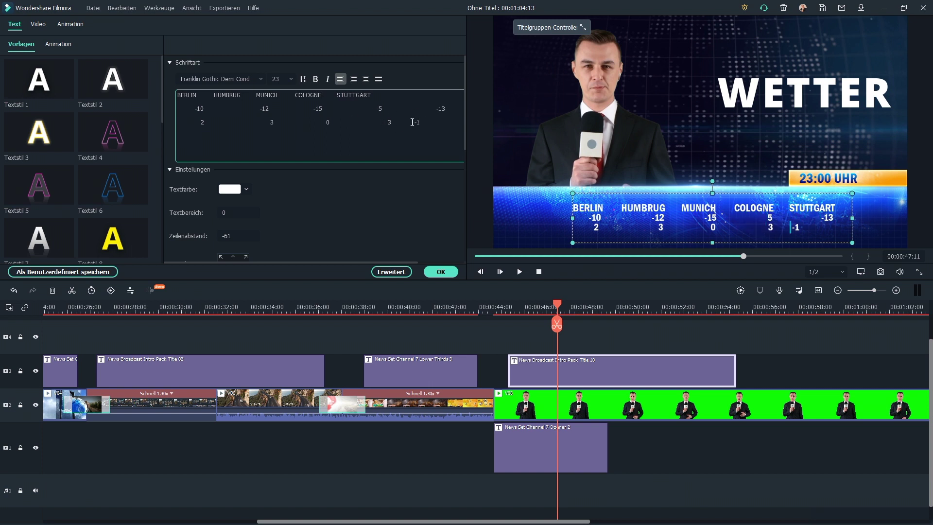
{"action": "left_click_drag", "start_coordinate": [238, 235], "coordinate": [251, 236]}
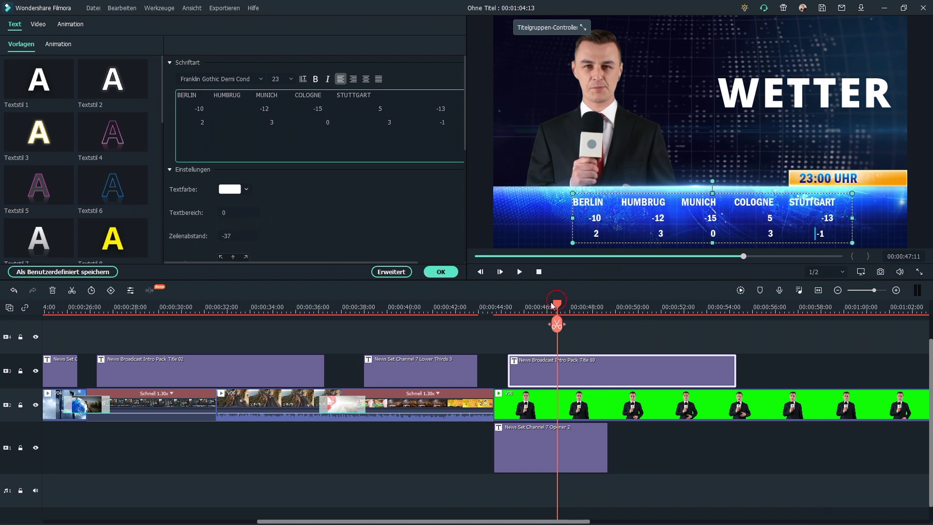
{"action": "left_click_drag", "start_coordinate": [557, 303], "coordinate": [509, 308]}
{"action": "left_click", "coordinate": [441, 272]}
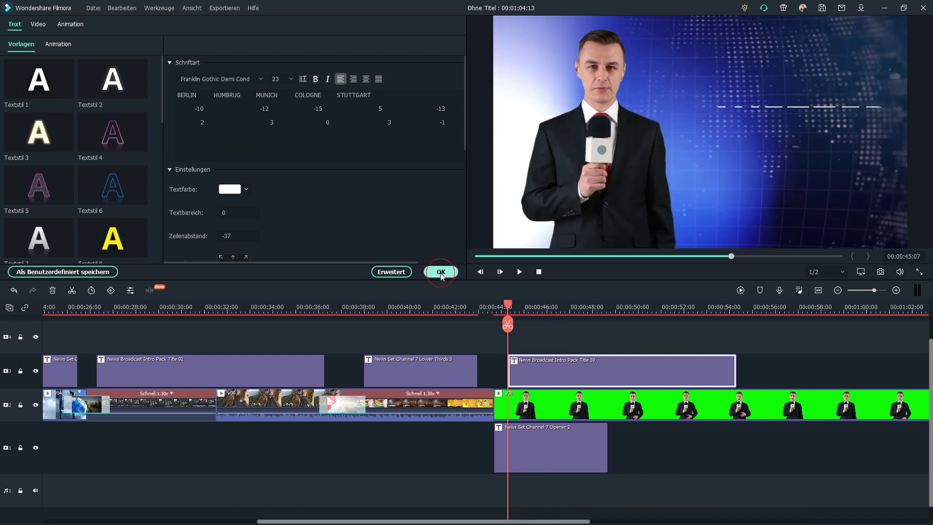
Step: Place P01 on track 4 at Title 10's start and crop it with a custom aspect ratio to the top row of icons
{"action": "left_click", "coordinate": [19, 27]}
{"action": "left_click_drag", "start_coordinate": [216, 97], "coordinate": [534, 353]}
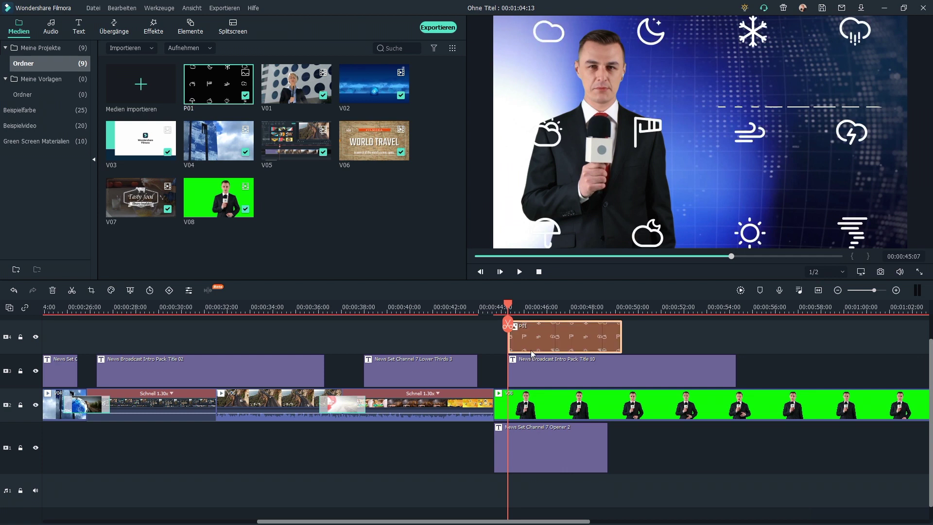
{"action": "left_click", "coordinate": [91, 290]}
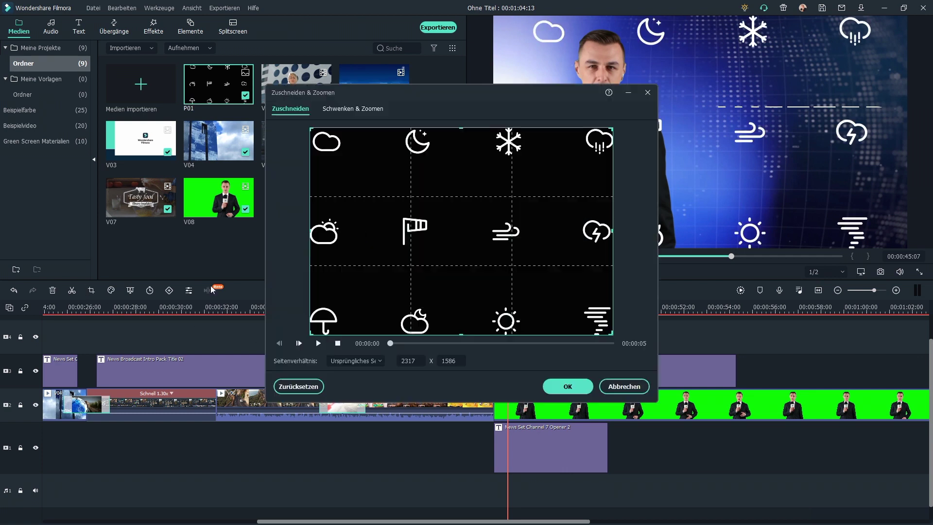
{"action": "left_click", "coordinate": [355, 361]}
{"action": "left_click", "coordinate": [372, 456]}
{"action": "left_click_drag", "start_coordinate": [462, 274], "coordinate": [466, 160]}
{"action": "left_click", "coordinate": [568, 386]}
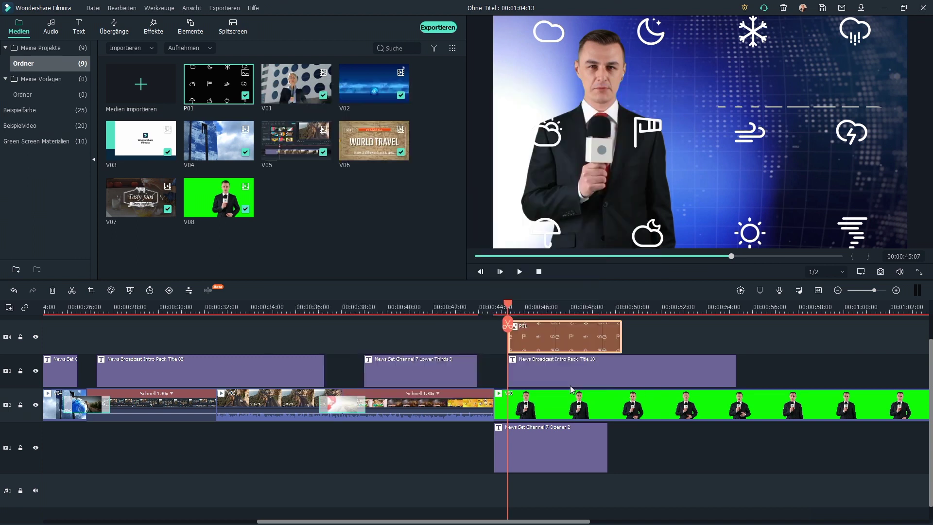
Step: Extend P01 to the end of Title 10 and paste a copy directly above it on a new video track 5
{"action": "left_click", "coordinate": [618, 376]}
{"action": "left_click_drag", "start_coordinate": [622, 366], "coordinate": [735, 369]}
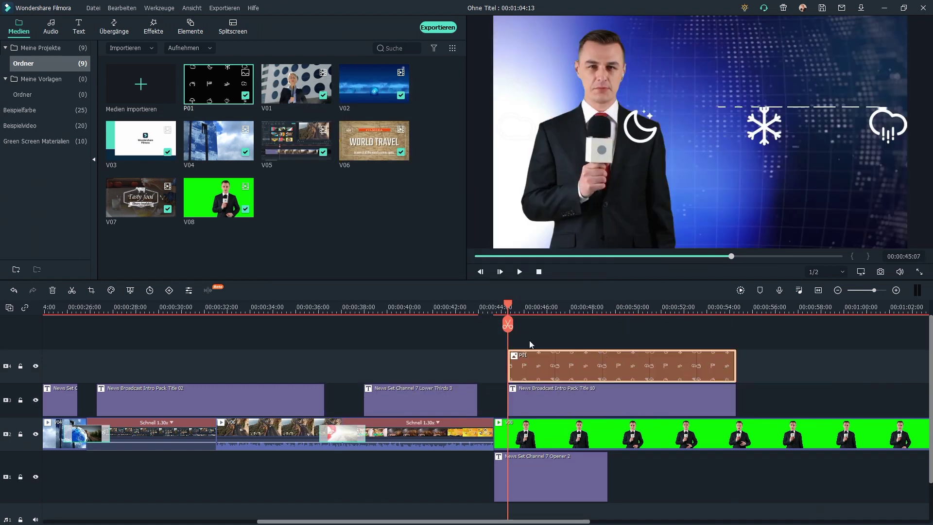
{"action": "right_click", "coordinate": [19, 341]}
{"action": "left_click", "coordinate": [43, 347]}
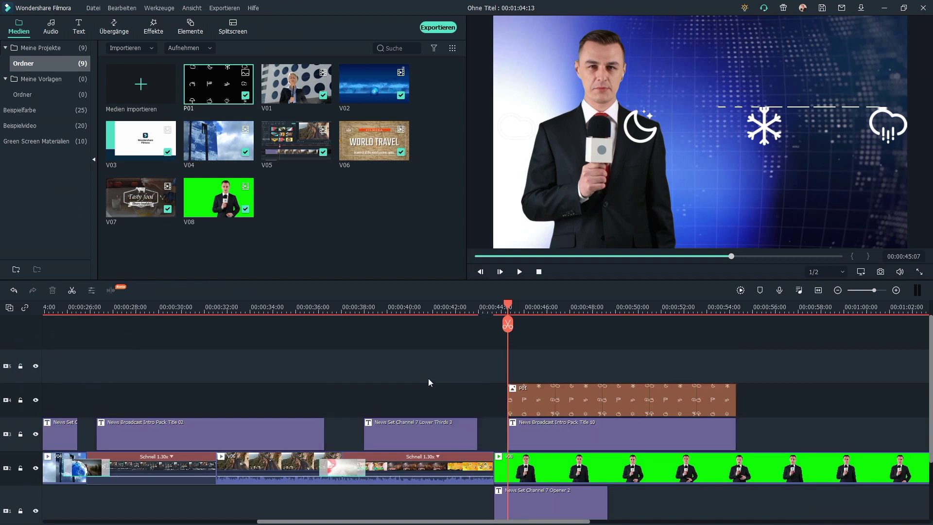
{"action": "left_click", "coordinate": [40, 361]}
{"action": "key", "text": "ctrl+v"}
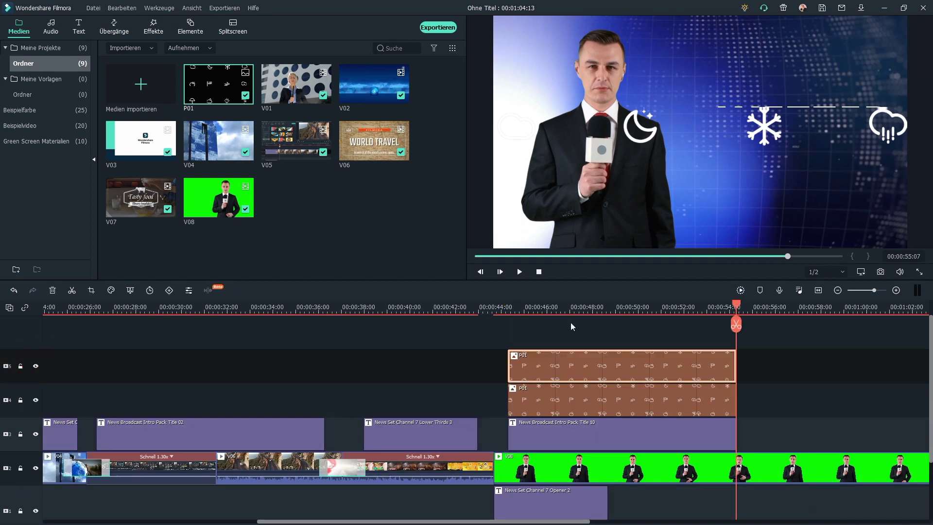
Step: Crop the P01 copy on track 5 to the bottom row of icons at 2317 x 282
{"action": "left_click", "coordinate": [572, 326]}
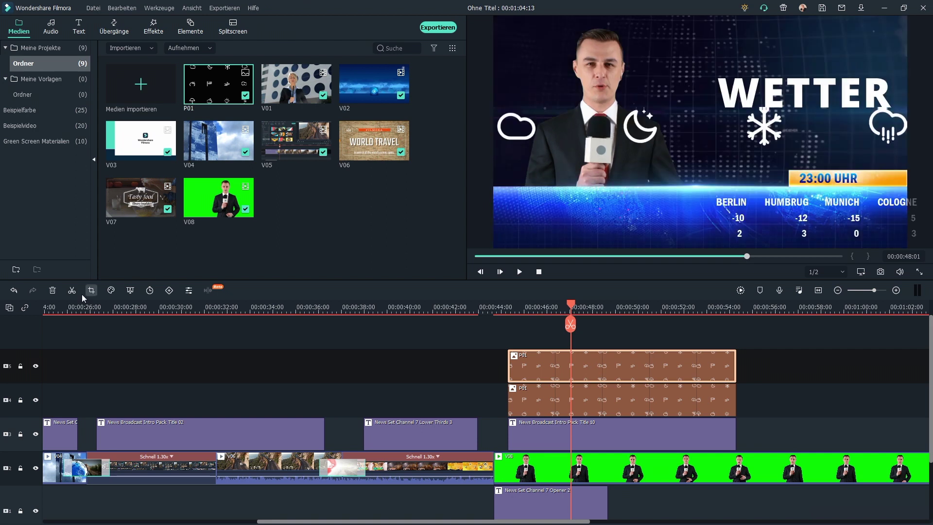
{"action": "left_click", "coordinate": [91, 291]}
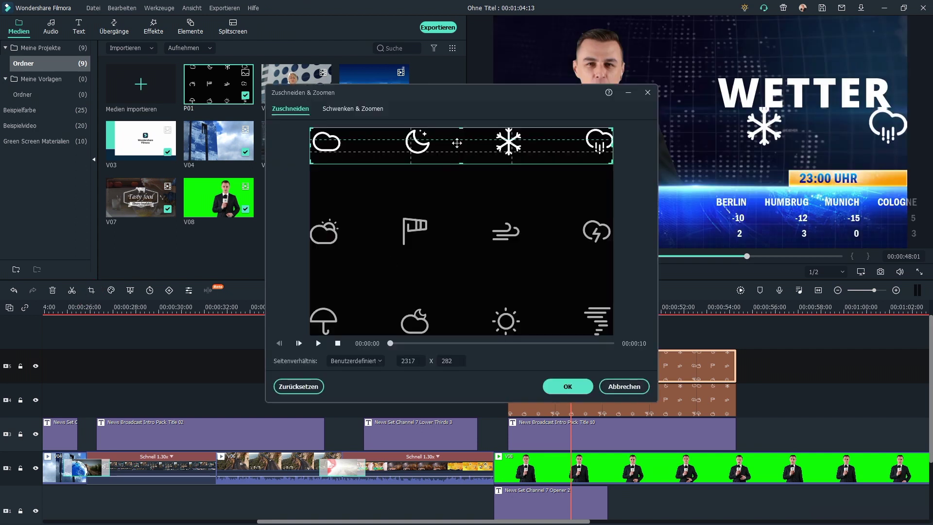
{"action": "left_click", "coordinate": [568, 387]}
Step: Shrink both P01 icon rows and stack them just above the blue band, beside the "23:00 UHR" label
{"action": "left_click_drag", "start_coordinate": [907, 107], "coordinate": [734, 178]}
{"action": "left_click", "coordinate": [773, 127]}
{"action": "left_click_drag", "start_coordinate": [907, 107], "coordinate": [781, 169]}
{"action": "left_click", "coordinate": [546, 367]}
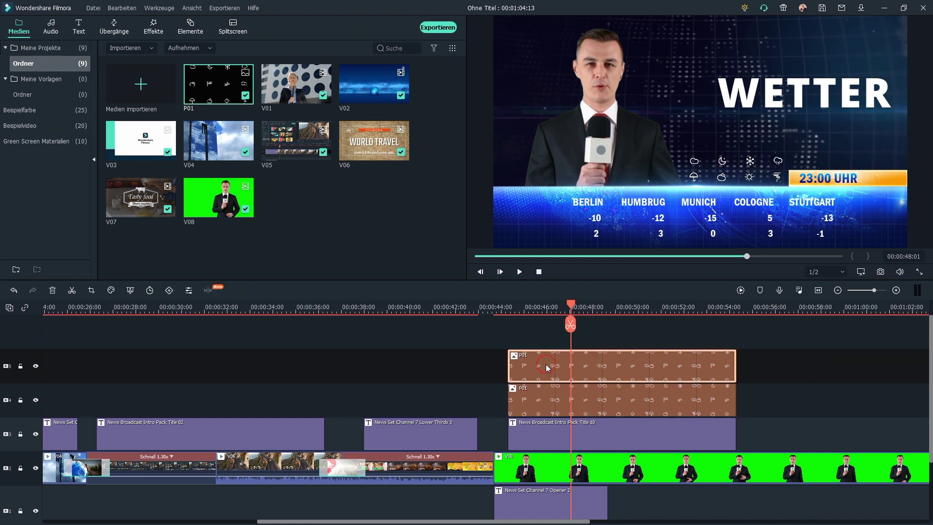
Step: Apply the Löschen transition to the start of both P01 clips and scrub through it in the preview
{"action": "left_click", "coordinate": [115, 26]}
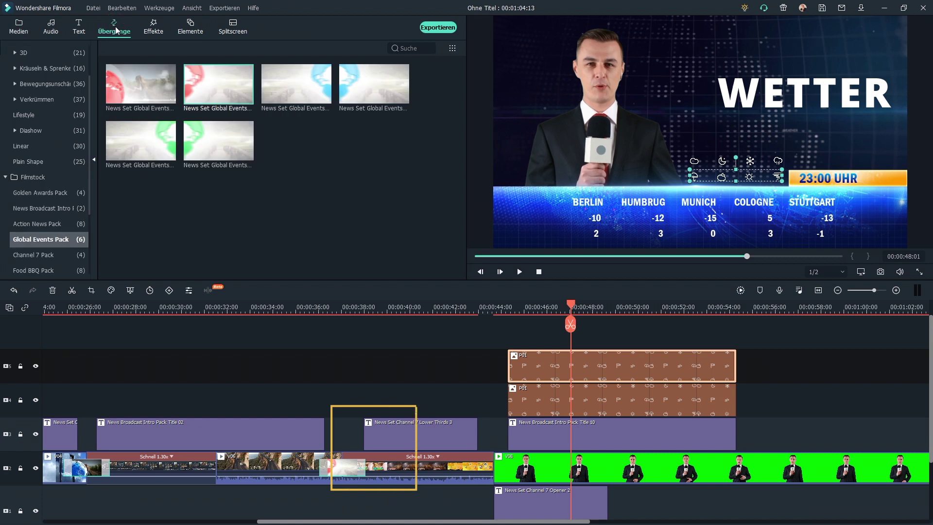
{"action": "left_click", "coordinate": [49, 70]}
{"action": "left_click_drag", "start_coordinate": [131, 151], "coordinate": [508, 365]}
{"action": "left_click_drag", "start_coordinate": [144, 156], "coordinate": [507, 397]}
{"action": "left_click", "coordinate": [511, 306]}
{"action": "left_click_drag", "start_coordinate": [511, 304], "coordinate": [555, 319]}
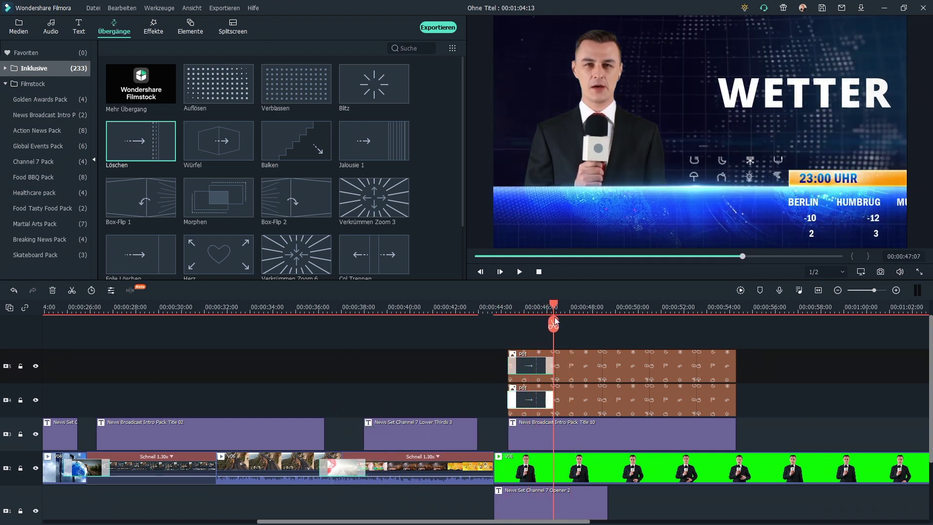
Step: Expand the crop of P01 on track 4 back to the full icon image
{"action": "left_click", "coordinate": [593, 403]}
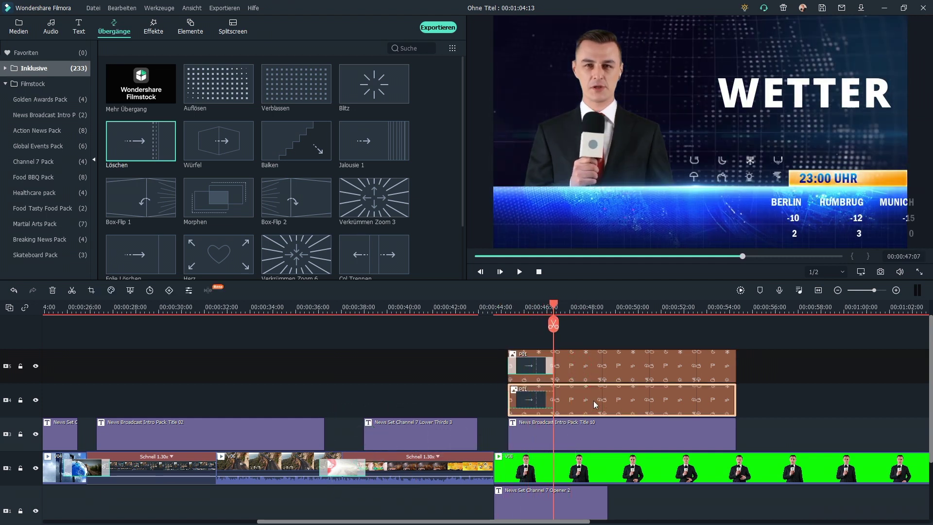
{"action": "left_click", "coordinate": [91, 291]}
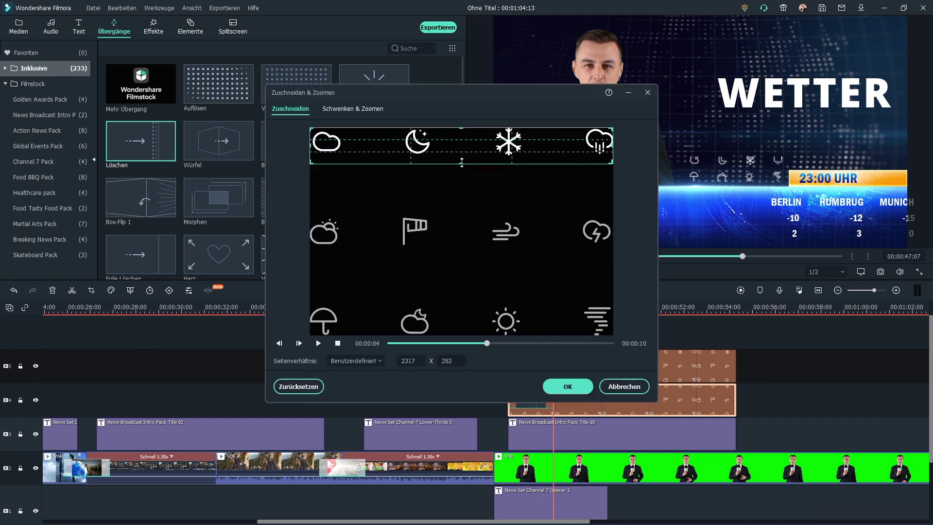
{"action": "left_click_drag", "start_coordinate": [462, 163], "coordinate": [465, 377]}
{"action": "left_click", "coordinate": [565, 388]}
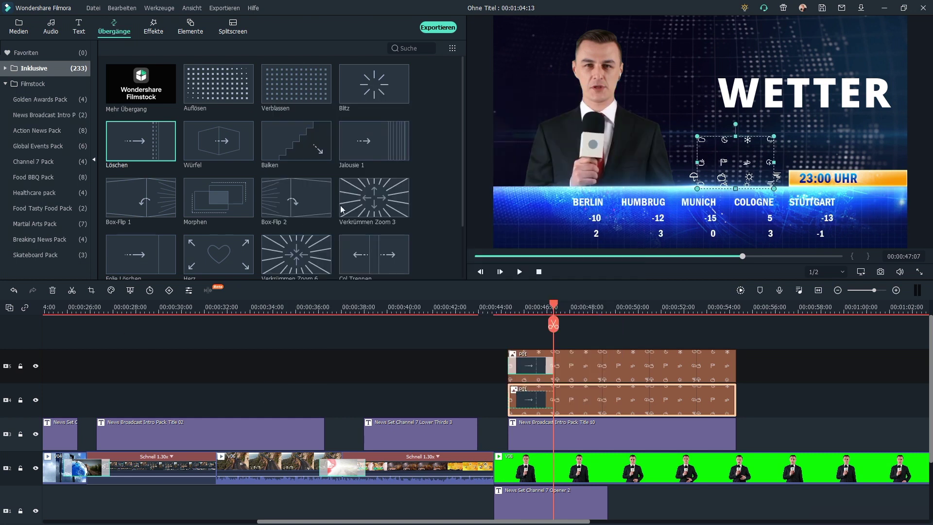
Step: Apply the Benutzerdefinierte Maske effect to P01 on track 4 and narrow the mask to the top row of icons
{"action": "left_click", "coordinate": [153, 26]}
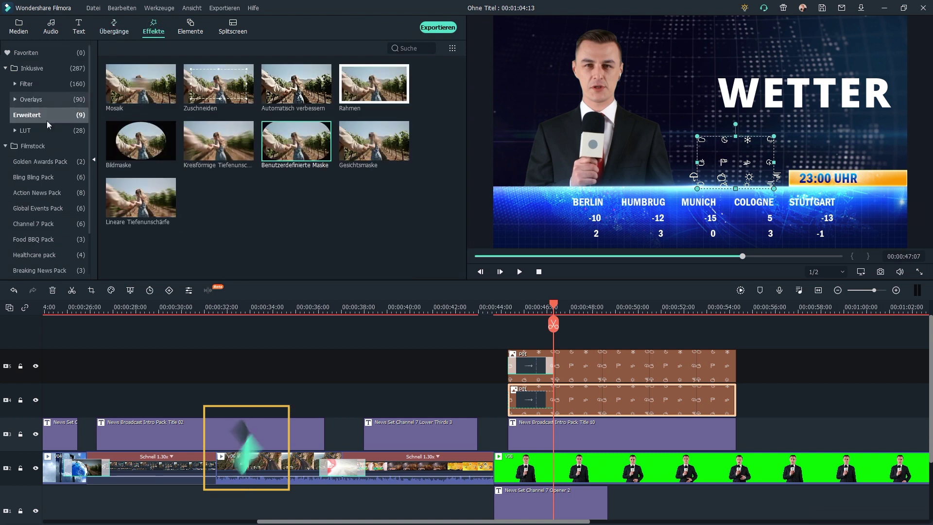
{"action": "left_click_drag", "start_coordinate": [413, 296], "coordinate": [569, 402]}
{"action": "double_click", "coordinate": [611, 403]}
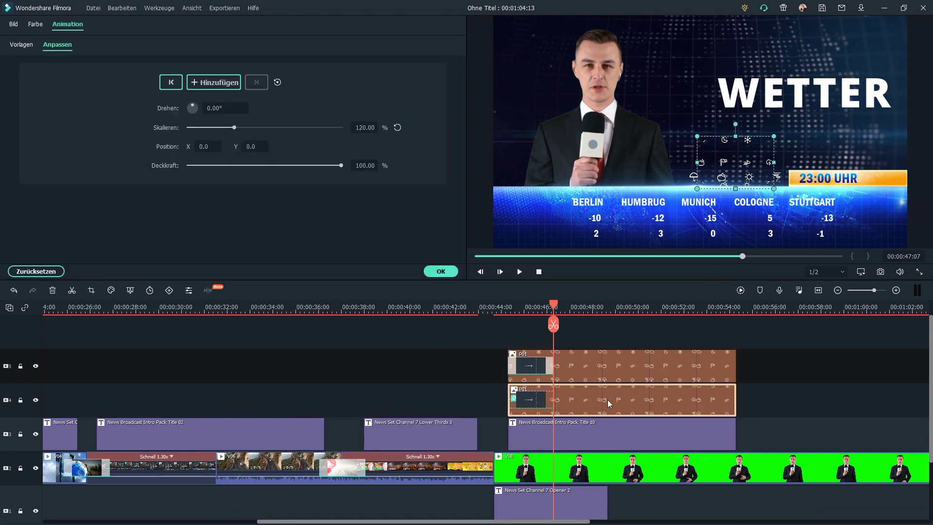
{"action": "left_click", "coordinate": [14, 27]}
{"action": "left_click", "coordinate": [13, 159]}
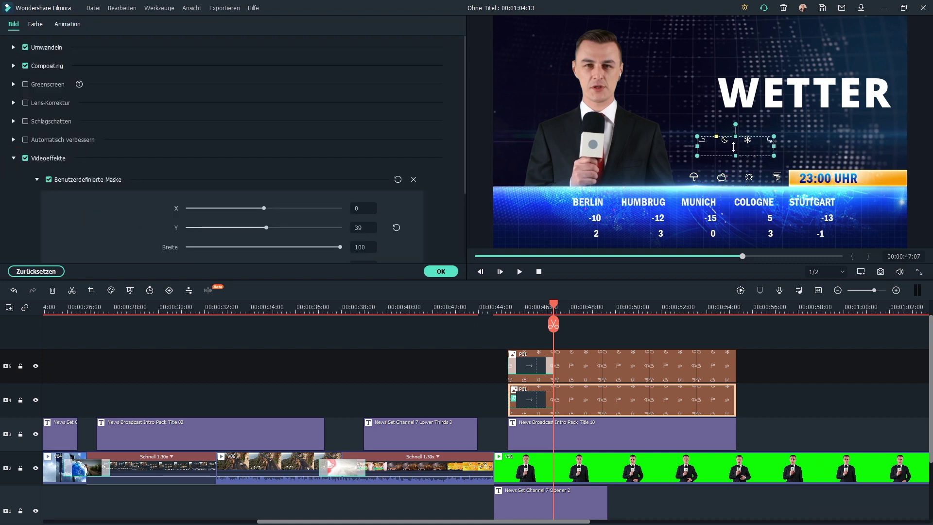
Step: Set the masked P01 clip's scale to 28.00 % and its Y position to -113.8, and confirm the settings
{"action": "left_click", "coordinate": [13, 47]}
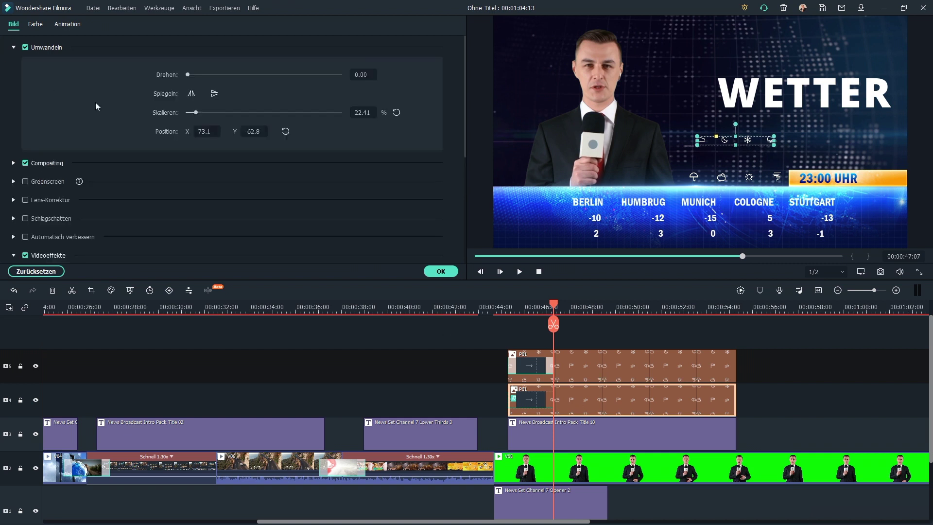
{"action": "left_click", "coordinate": [365, 115]}
{"action": "type", "text": "30"}
{"action": "key", "text": "Return"}
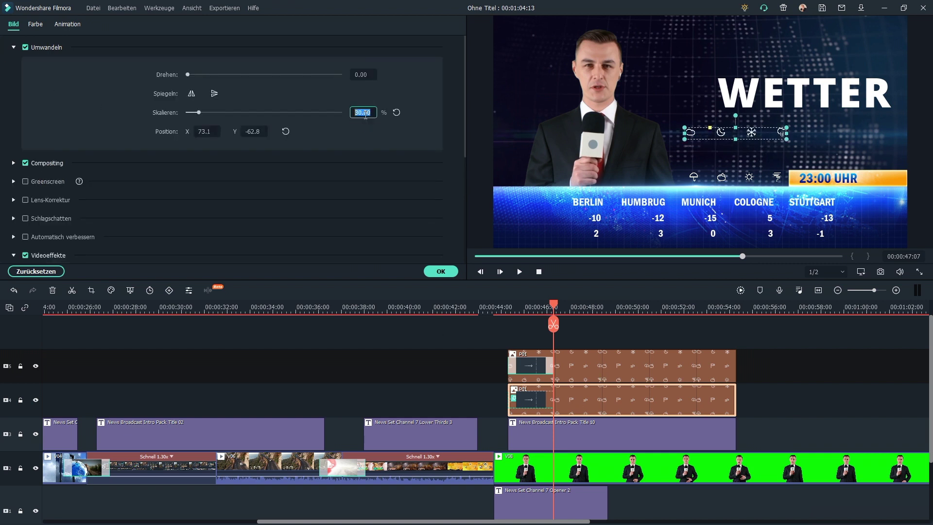
{"action": "left_click_drag", "start_coordinate": [365, 116], "coordinate": [365, 114]}
{"action": "left_click_drag", "start_coordinate": [258, 131], "coordinate": [257, 129]}
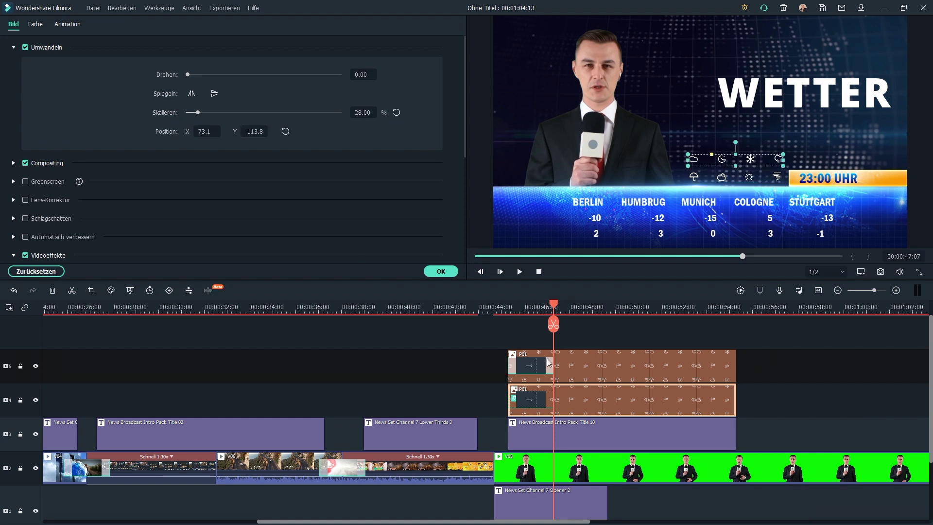
{"action": "left_click", "coordinate": [444, 273]}
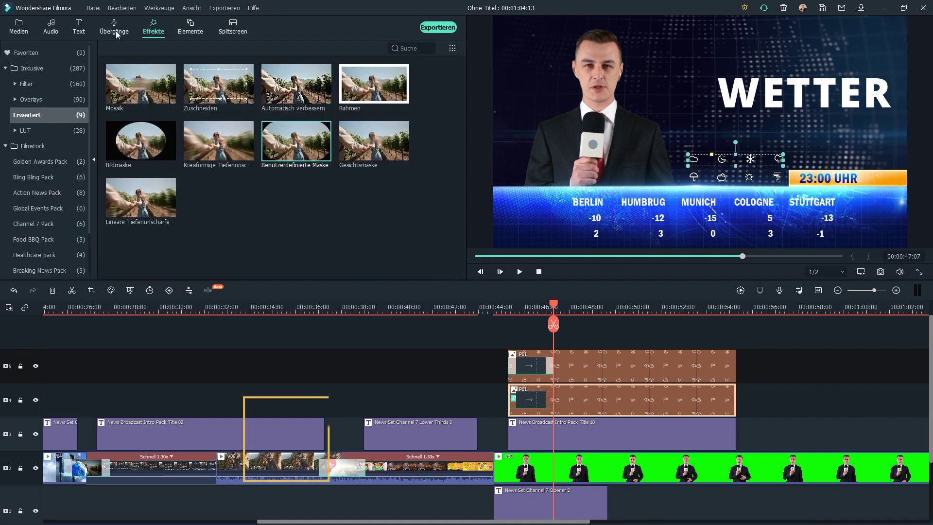
Step: Apply the Rückwärtsrolle 3 transition at the cut before the green-screen clip and scrub through it in the preview
{"action": "left_click", "coordinate": [116, 29]}
{"action": "left_click_drag", "start_coordinate": [297, 86], "coordinate": [488, 467]}
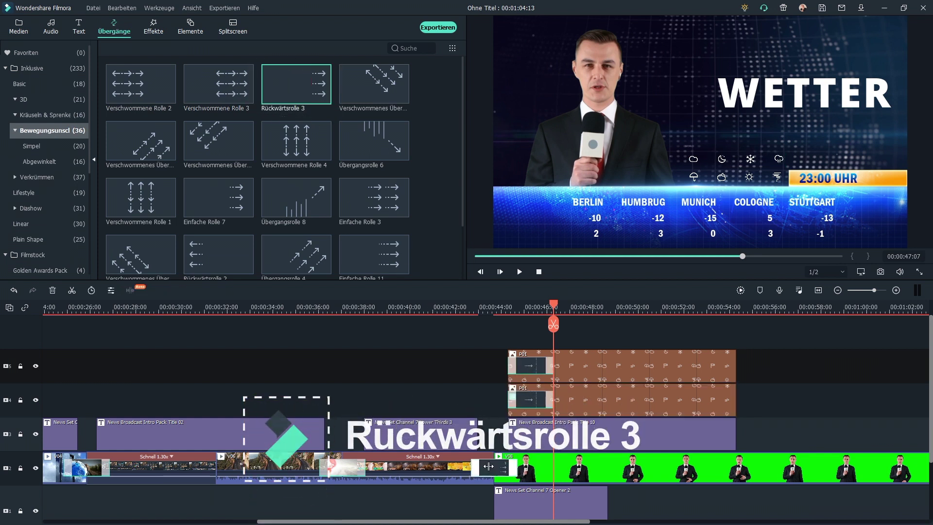
{"action": "left_click_drag", "start_coordinate": [468, 310], "coordinate": [562, 330]}
Step: Paste a copy of the News Set Channel 7 Opener 2 title directly after the original on the same track
{"action": "scroll", "coordinate": [585, 470], "scroll_direction": "down", "scroll_amount": 1}
{"action": "left_click", "coordinate": [582, 471]}
{"action": "left_click", "coordinate": [608, 305]}
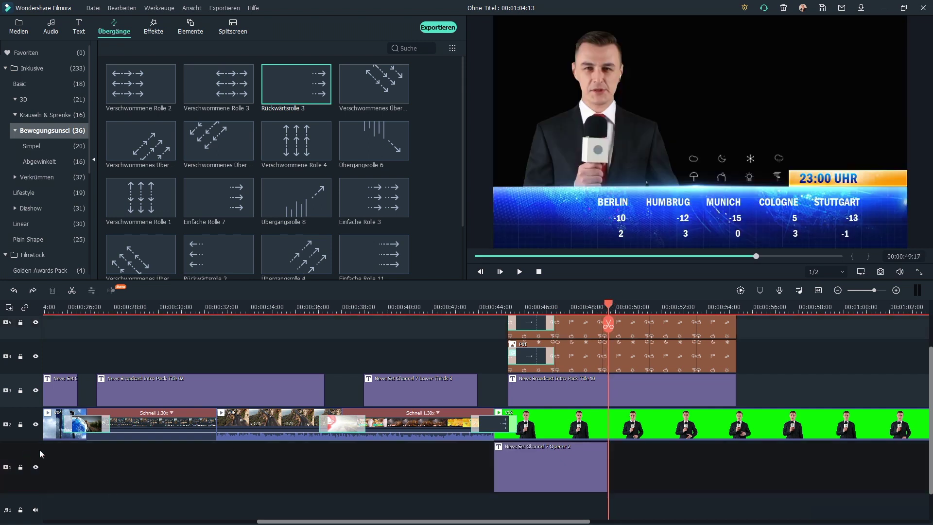
{"action": "key", "text": "ctrl+v"}
{"action": "left_click", "coordinate": [657, 305]}
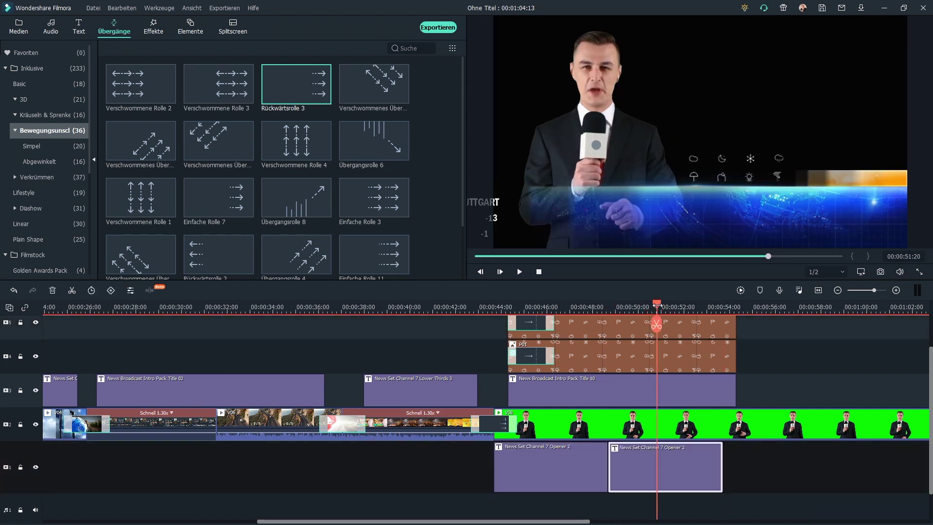
Step: In the copied title's advanced text editor, extend the WETTER text layer across the title's full duration and confirm
{"action": "double_click", "coordinate": [677, 472]}
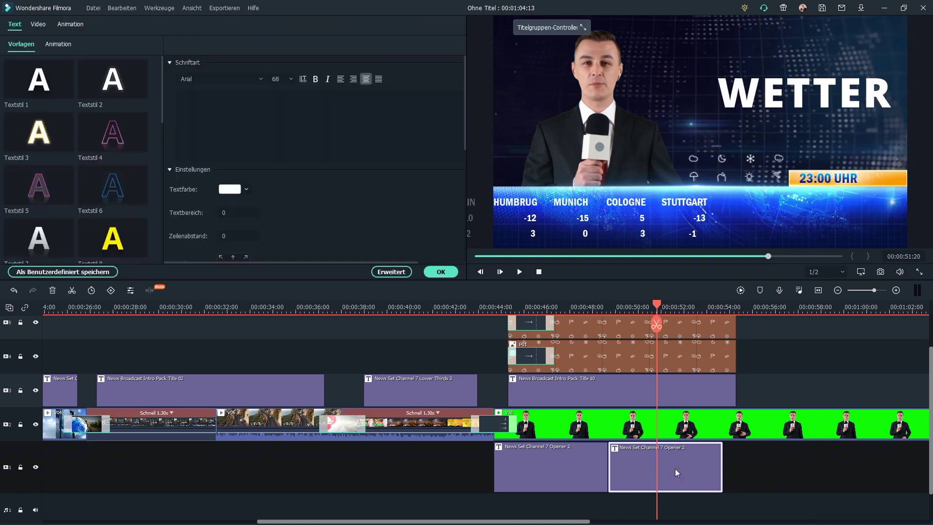
{"action": "left_click", "coordinate": [396, 272]}
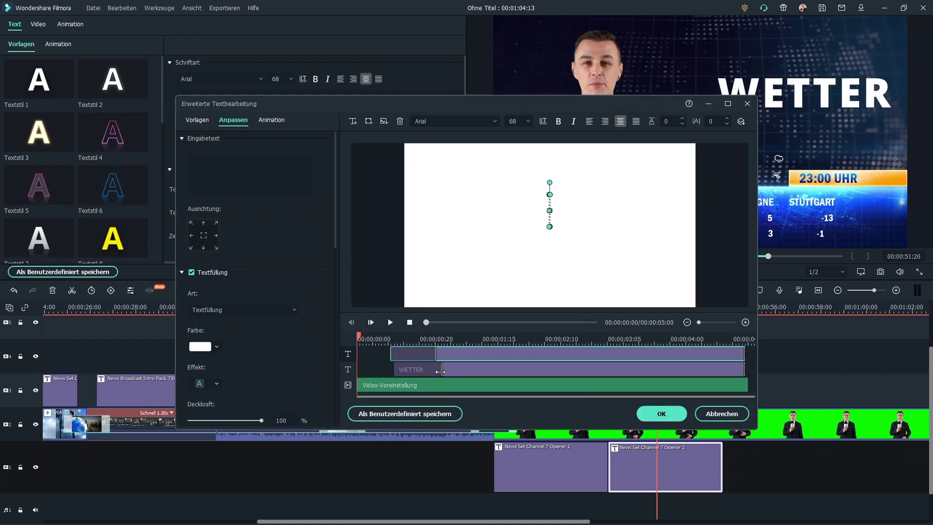
{"action": "left_click_drag", "start_coordinate": [397, 373], "coordinate": [358, 371]}
{"action": "left_click", "coordinate": [711, 369]}
{"action": "left_click_drag", "start_coordinate": [708, 370], "coordinate": [762, 372]}
{"action": "left_click", "coordinate": [661, 414]}
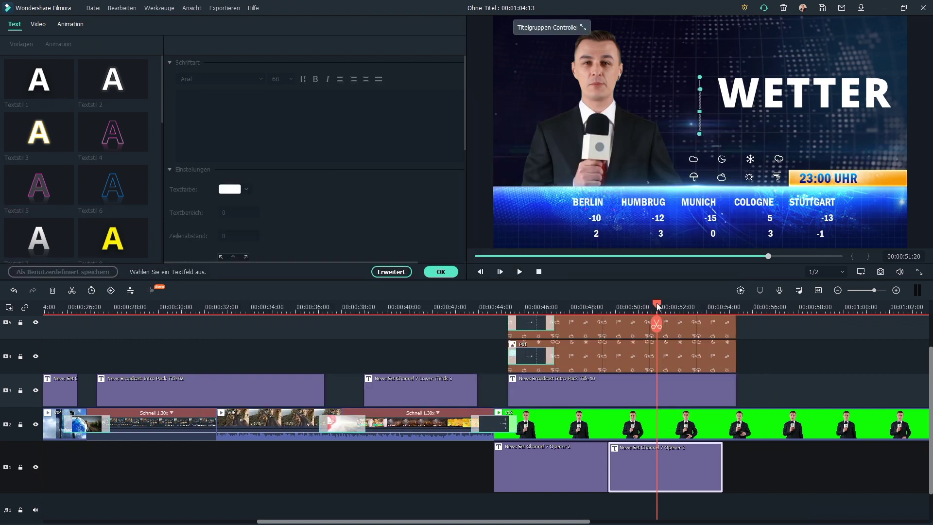
Step: Trim both P01 icon clips and the News Broadcast Intro Pack Title 10 to the end of the second Opener 2 title
{"action": "key", "text": "space"}
{"action": "scroll", "coordinate": [743, 388], "scroll_direction": "up", "scroll_amount": 2}
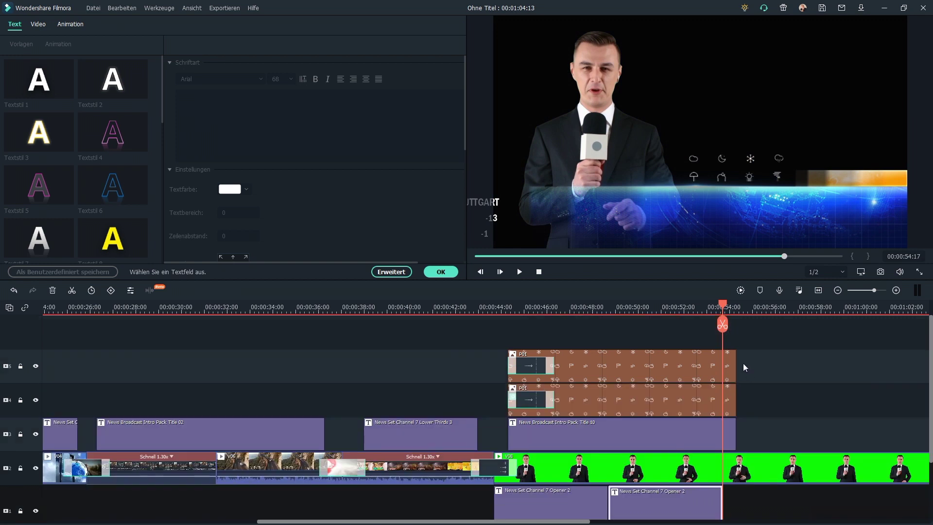
{"action": "left_click", "coordinate": [712, 401]}
{"action": "left_click", "coordinate": [708, 432]}
{"action": "left_click_drag", "start_coordinate": [735, 436], "coordinate": [724, 437]}
{"action": "left_click_drag", "start_coordinate": [758, 354], "coordinate": [724, 402]}
Step: Split the green-screen clip at 00:00:54:17, delete the remainder, and close the clip settings
{"action": "scroll", "coordinate": [733, 412], "scroll_direction": "down", "scroll_amount": 2}
{"action": "left_click", "coordinate": [740, 428]}
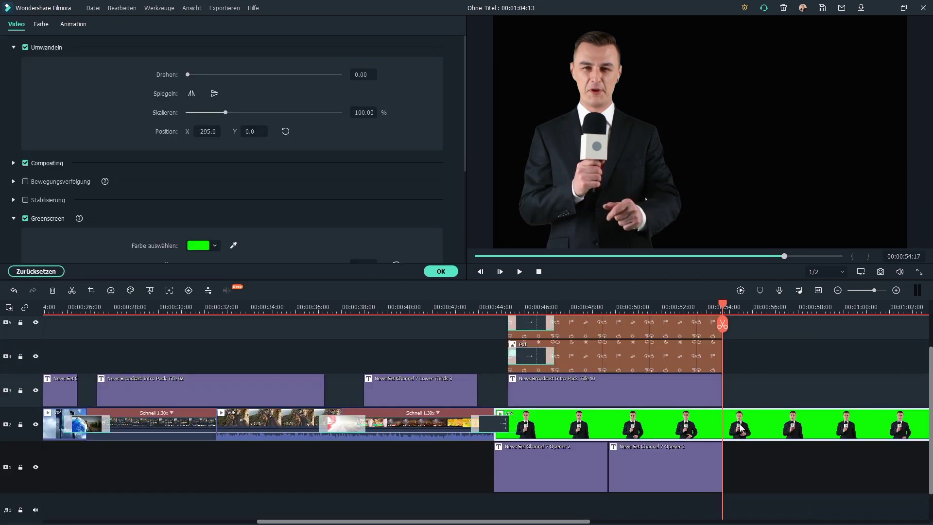
{"action": "key", "text": "ctrl+b"}
{"action": "key", "text": "Delete"}
{"action": "scroll", "coordinate": [738, 421], "scroll_direction": "up", "scroll_amount": 2}
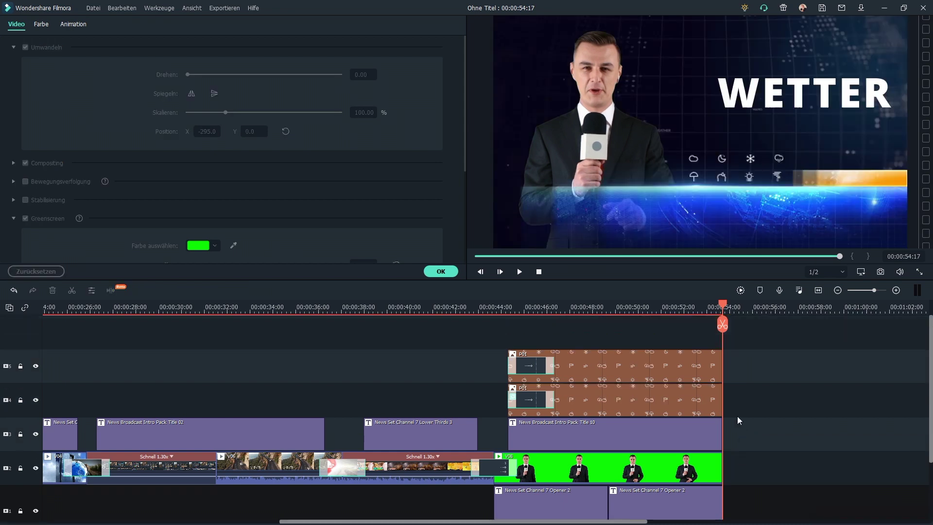
{"action": "left_click", "coordinate": [451, 275]}
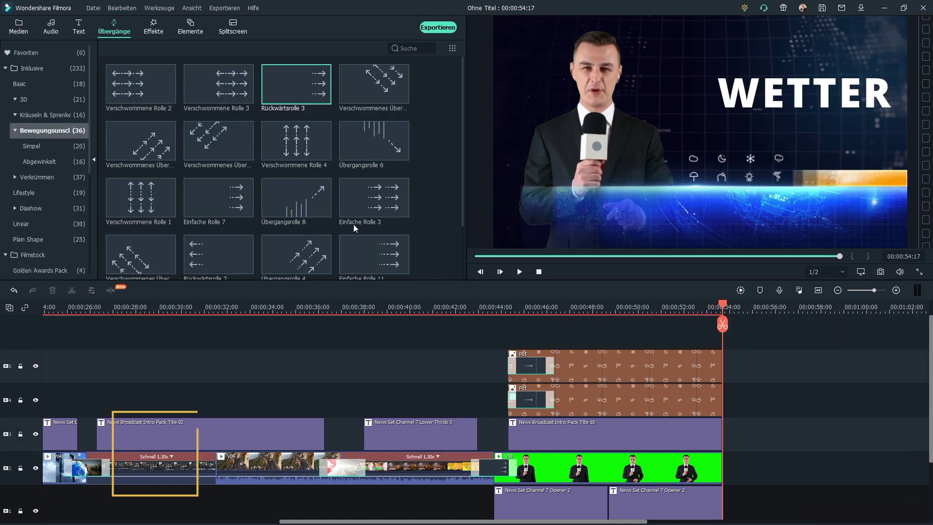
Step: Add the News Broadcast Intro Pack Opener 02 on a new top track overlapping the weather segment's end, with the Kugel Twist 4 transition at its start
{"action": "left_click", "coordinate": [78, 32]}
{"action": "left_click_drag", "start_coordinate": [221, 133], "coordinate": [708, 332]}
{"action": "left_click", "coordinate": [115, 30]}
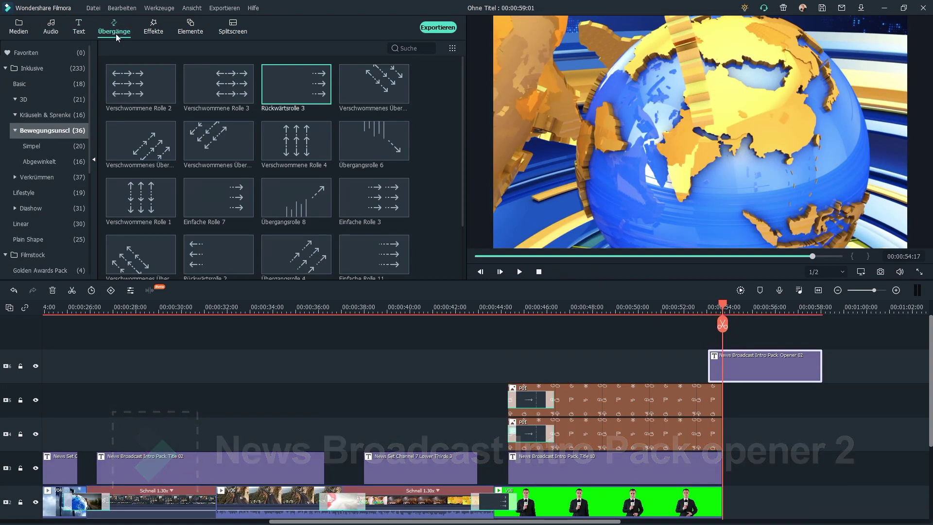
{"action": "left_click", "coordinate": [54, 100]}
{"action": "left_click_drag", "start_coordinate": [401, 229], "coordinate": [739, 373]}
{"action": "left_click", "coordinate": [673, 309]}
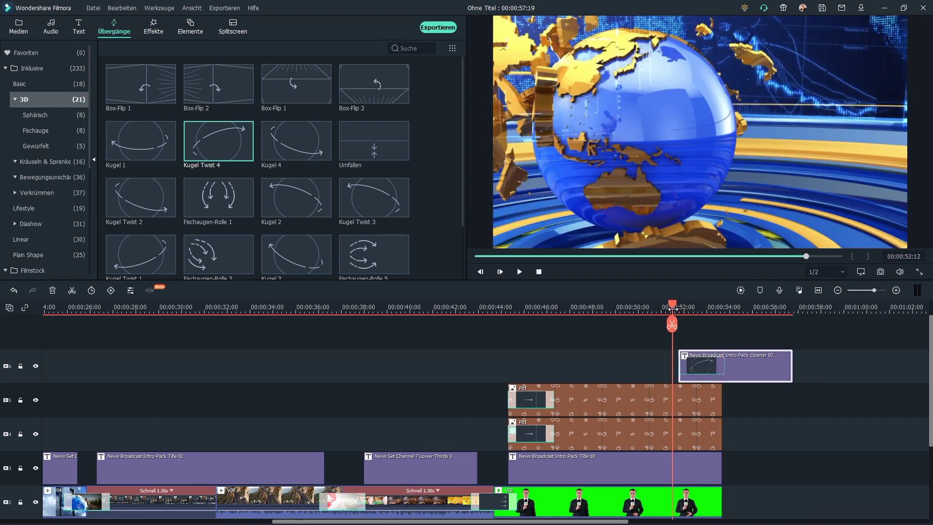
{"action": "left_click_drag", "start_coordinate": [674, 306], "coordinate": [766, 333]}
Step: Replace the closing opener's NEWS text with Nachrichtensendung and play the whole broadcast from the beginning
{"action": "double_click", "coordinate": [753, 370]}
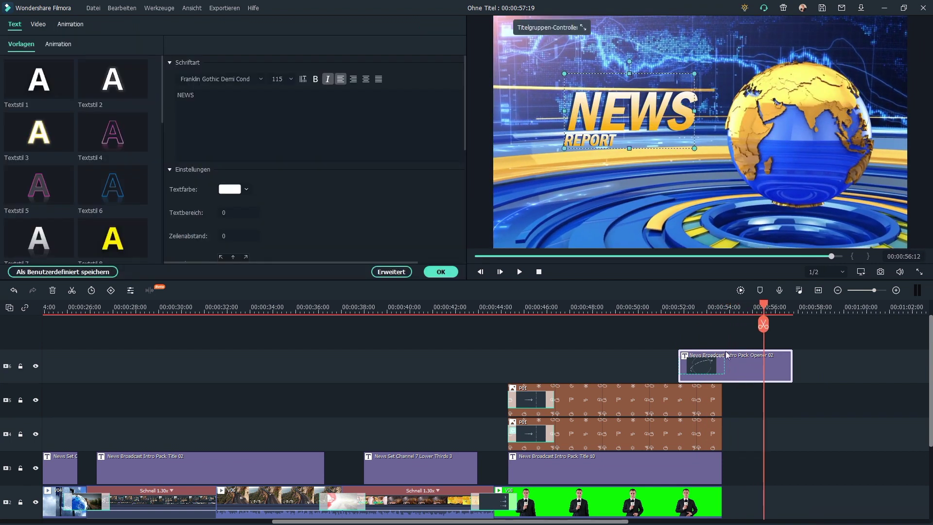
{"action": "double_click", "coordinate": [197, 99]}
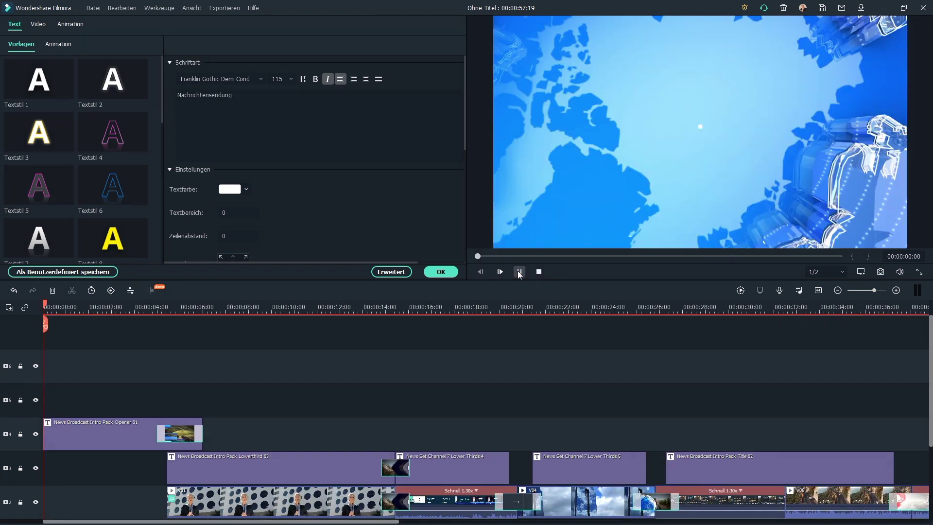
{"action": "left_click", "coordinate": [519, 272]}
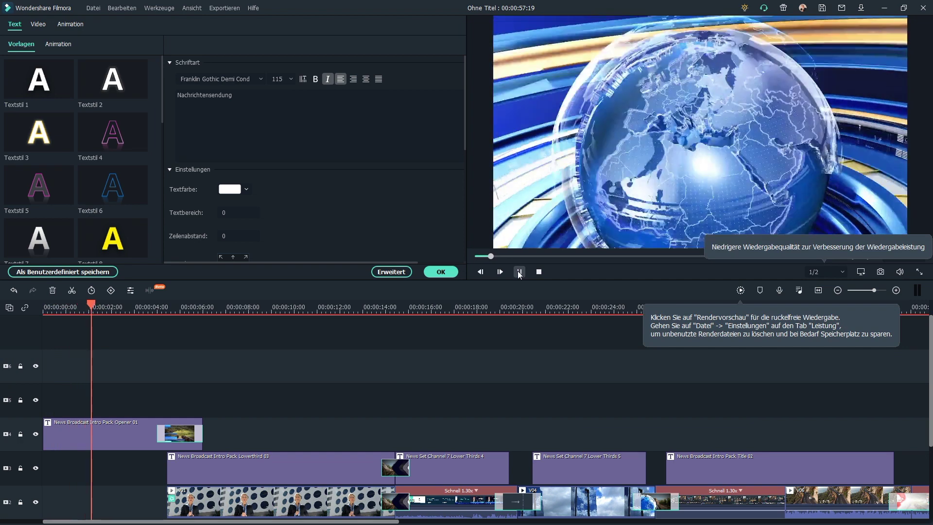